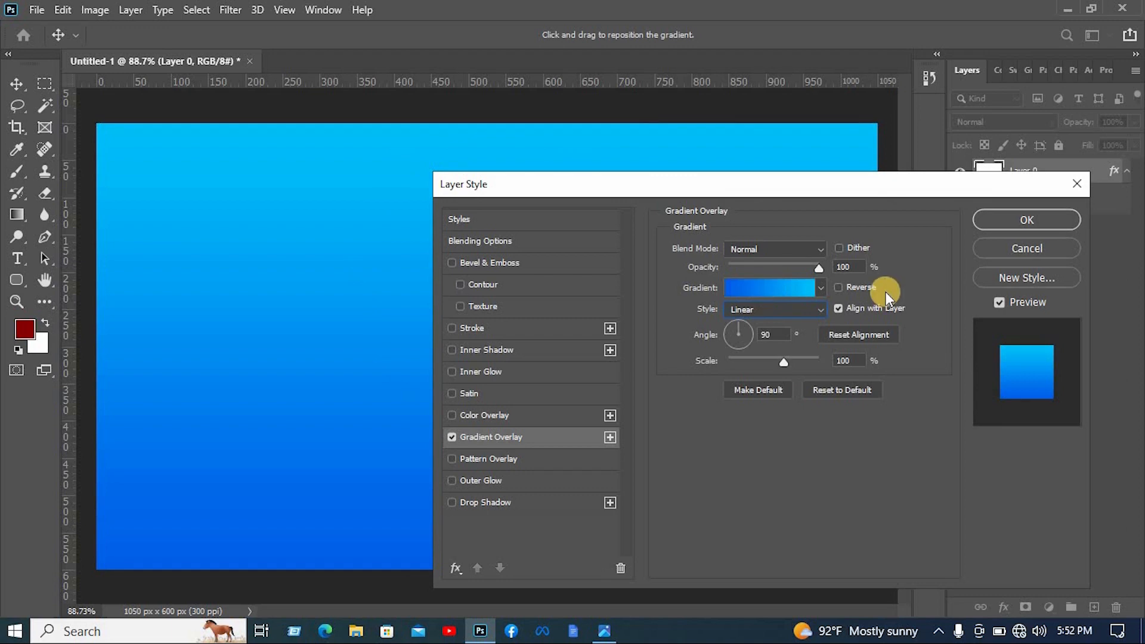
Choose a blue preset from the Blues group for the layer's gradient overlay.
{"action": "left_click", "coordinate": [782, 287]}
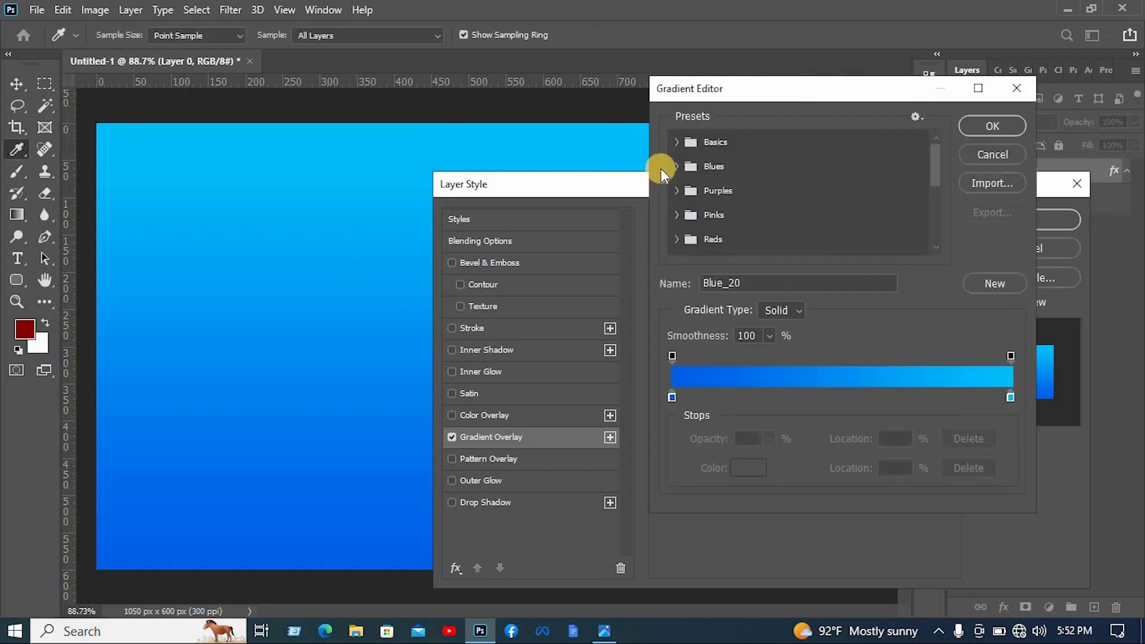
{"action": "left_click", "coordinate": [676, 165]}
{"action": "scroll", "coordinate": [925, 244], "scroll_direction": "down", "scroll_amount": 1}
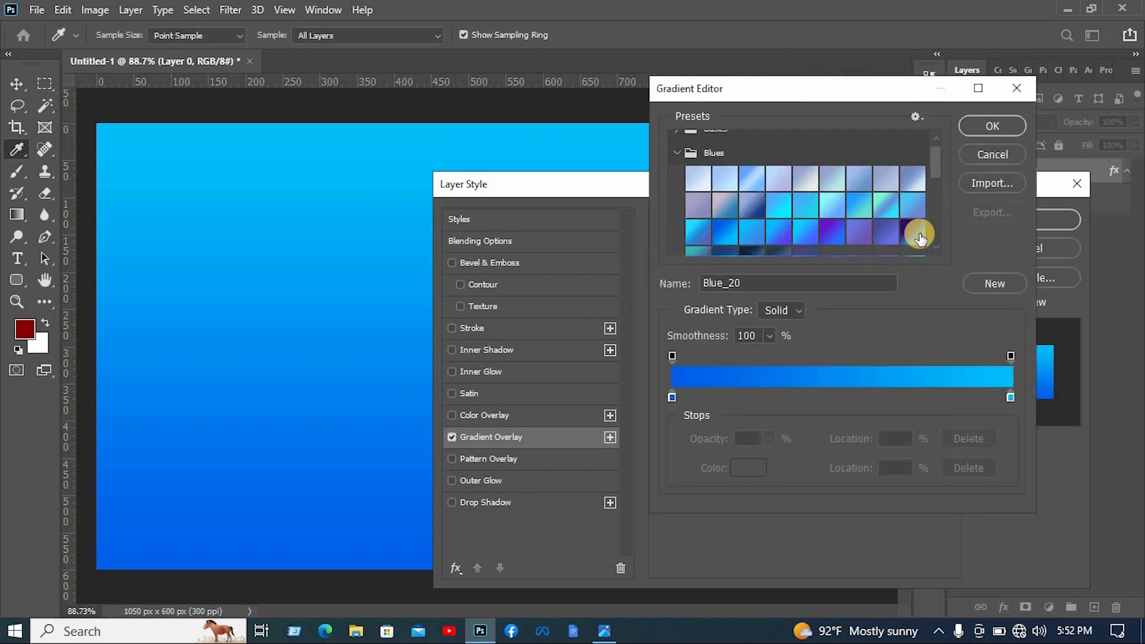
{"action": "left_click", "coordinate": [732, 231]}
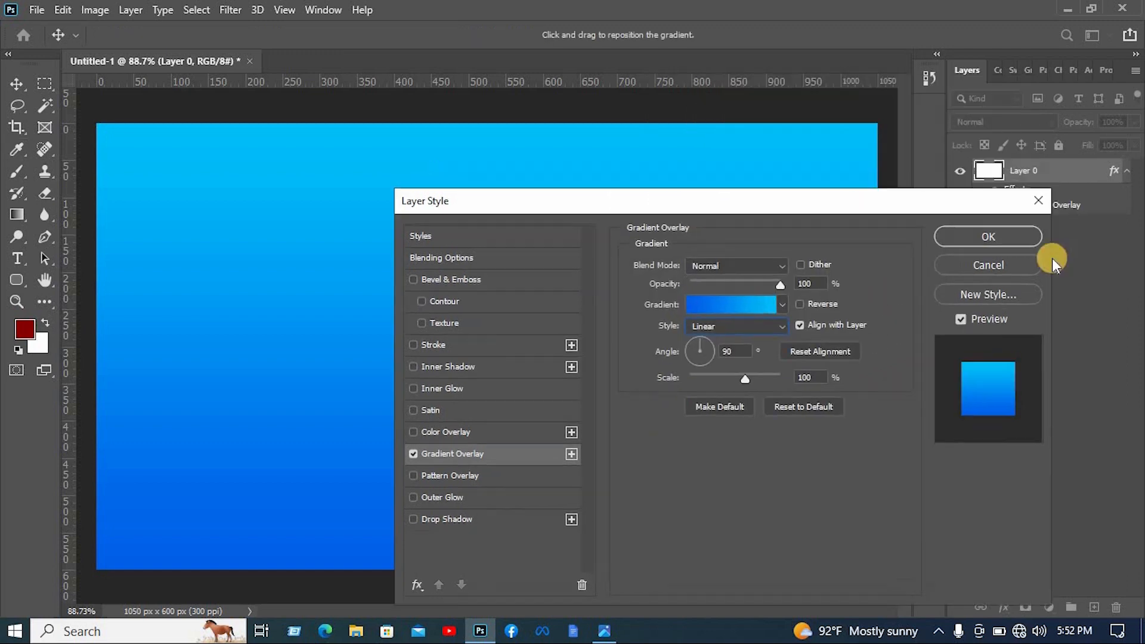
Set the gradient overlay's light-blue end stop to #00141a, apply the layer style and lock Layer 0.
{"action": "left_click", "coordinate": [739, 305]}
{"action": "left_click_drag", "start_coordinate": [1005, 399], "coordinate": [1012, 399]}
{"action": "left_click", "coordinate": [747, 466]}
{"action": "left_click", "coordinate": [861, 396]}
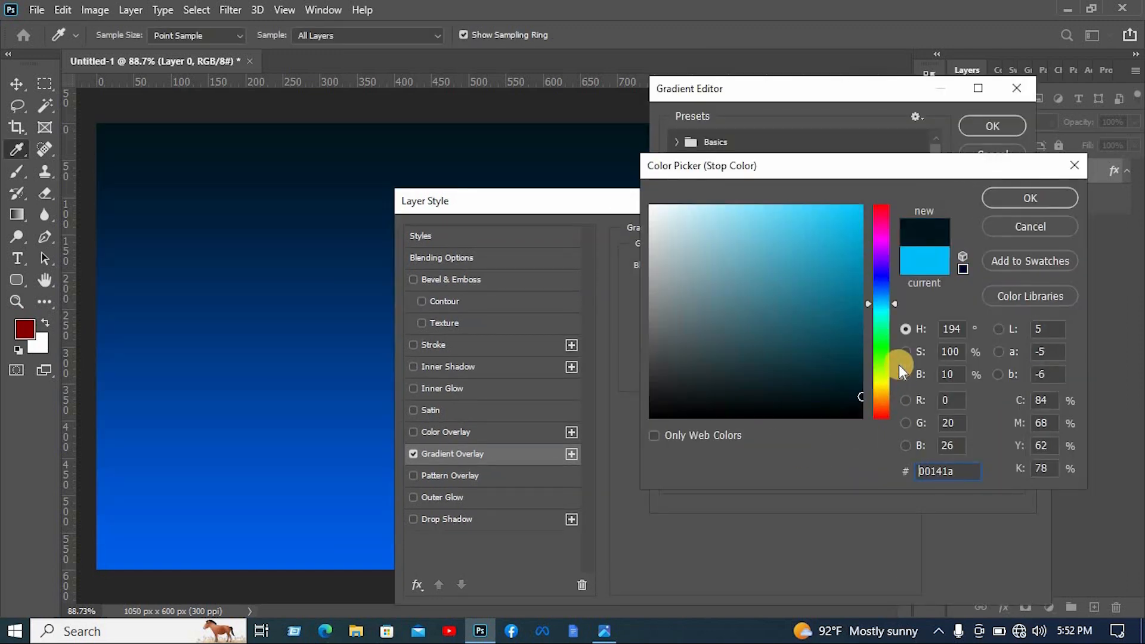
{"action": "left_click", "coordinate": [1029, 198]}
{"action": "left_click", "coordinate": [992, 126]}
{"action": "left_click", "coordinate": [1007, 236]}
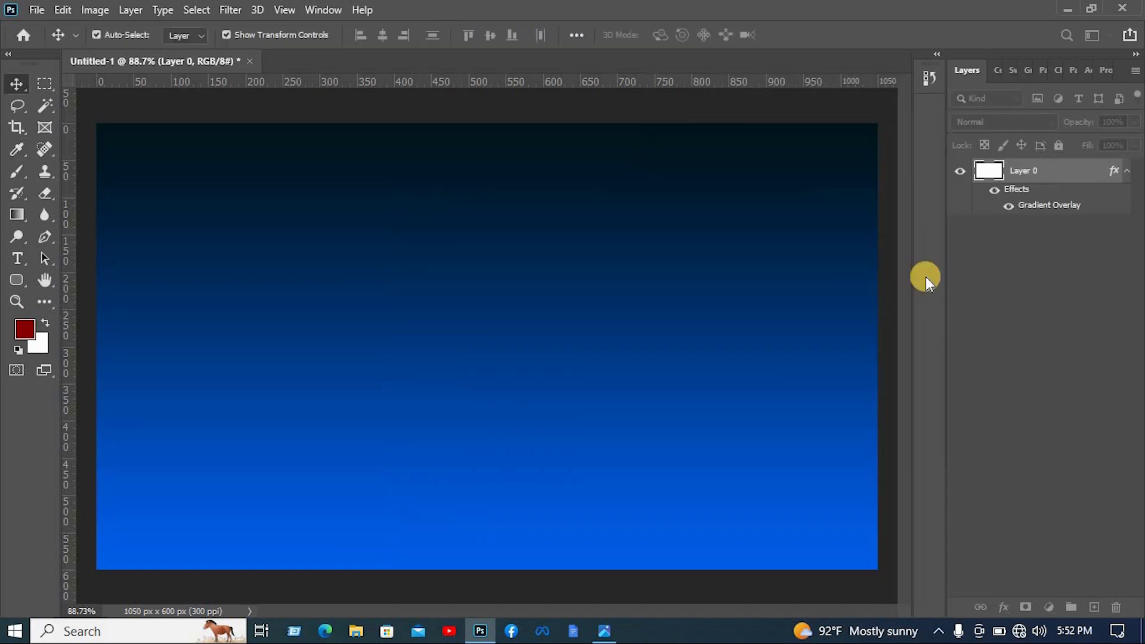
{"action": "left_click", "coordinate": [1057, 146]}
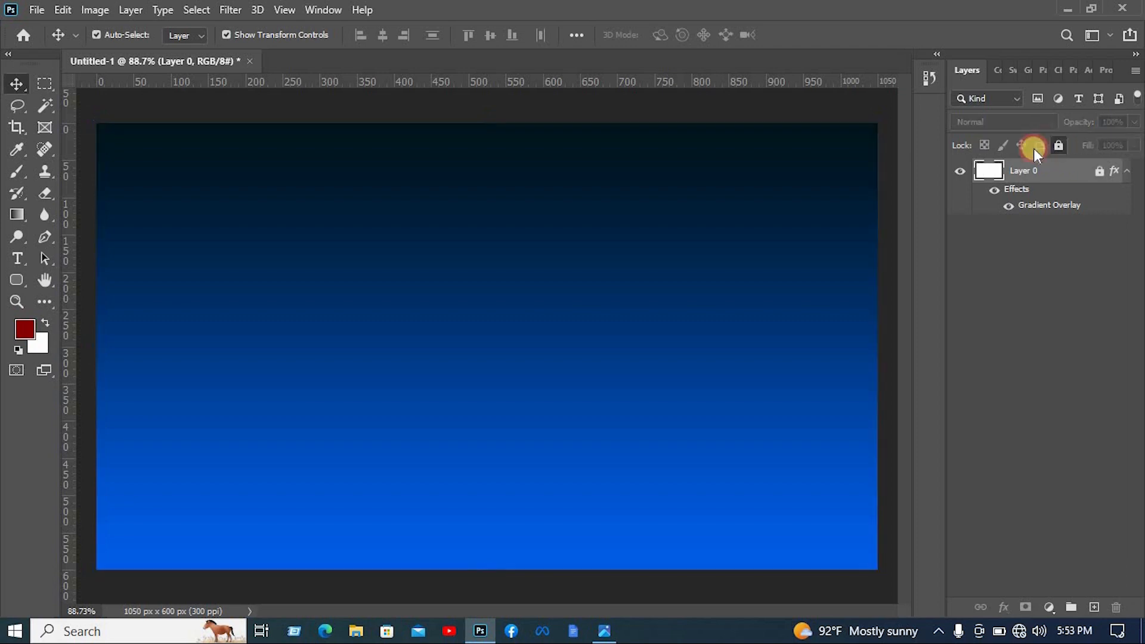
{"action": "left_click", "coordinate": [882, 117]}
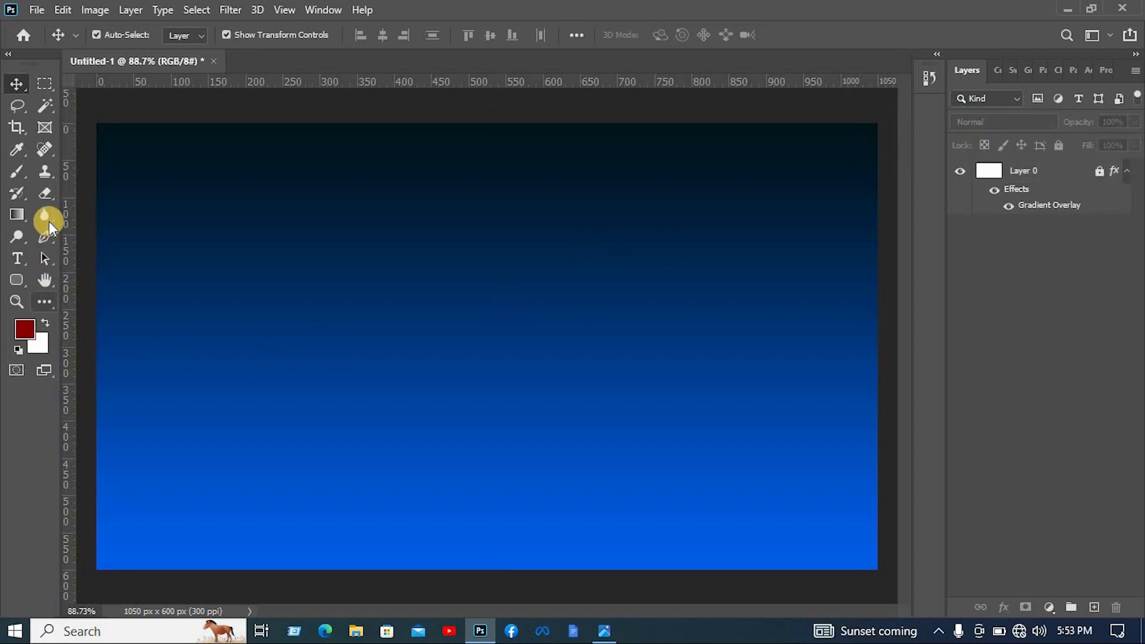
Draw a closed red Pen shape over the canvas's left side, about 426 by 615 px, curving from the top edge to the lower-left corner.
{"action": "left_click", "coordinate": [45, 236]}
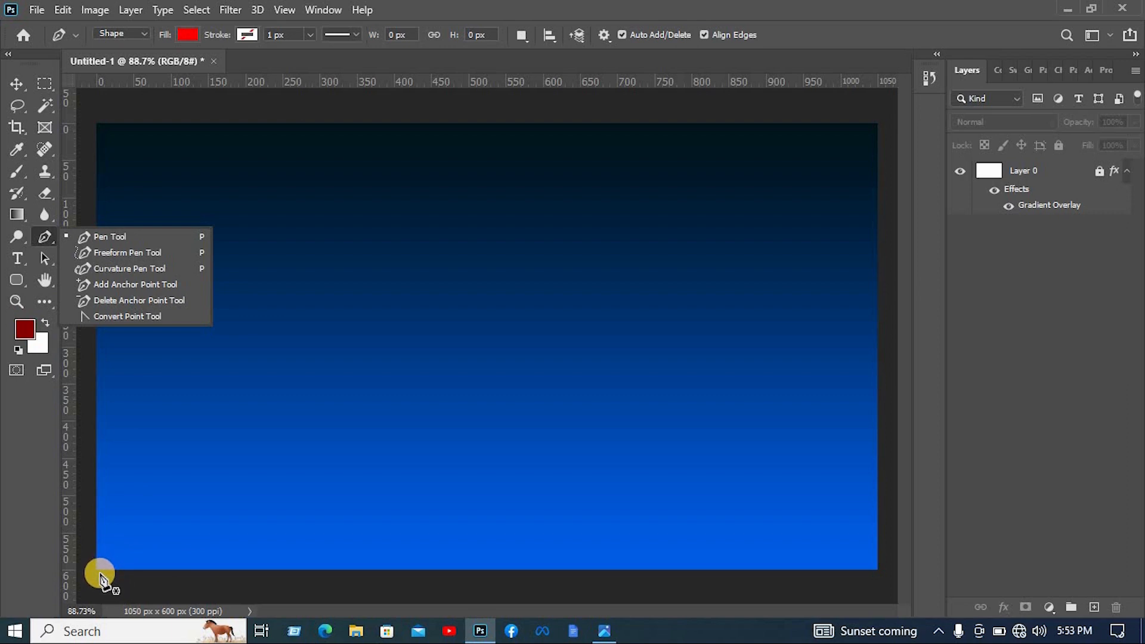
{"action": "left_click", "coordinate": [94, 126]}
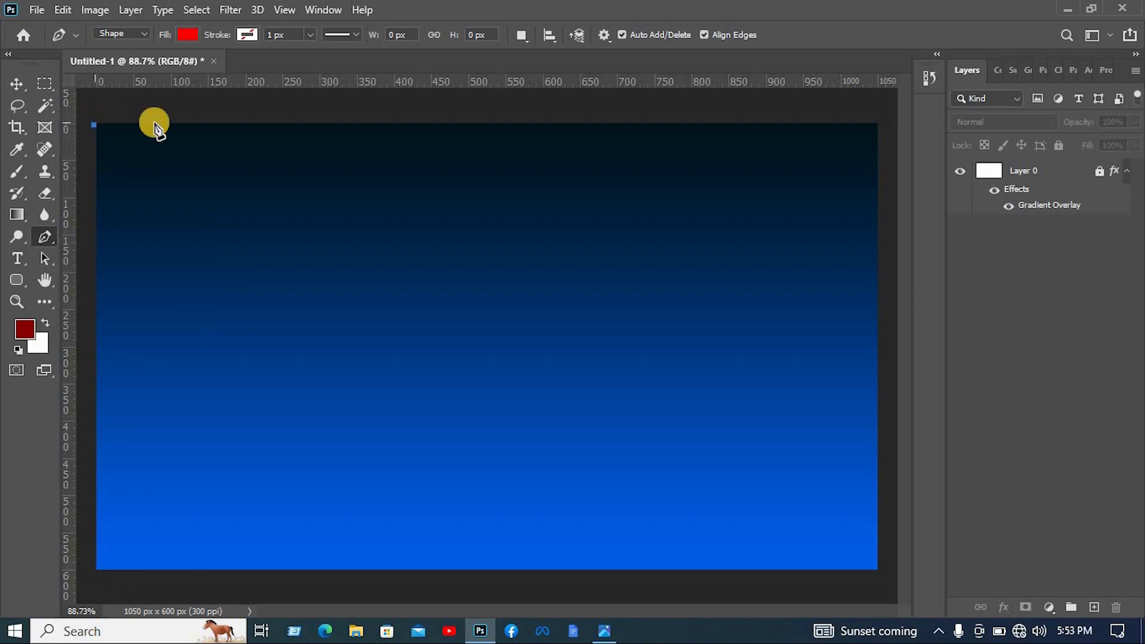
{"action": "left_click", "coordinate": [367, 118]}
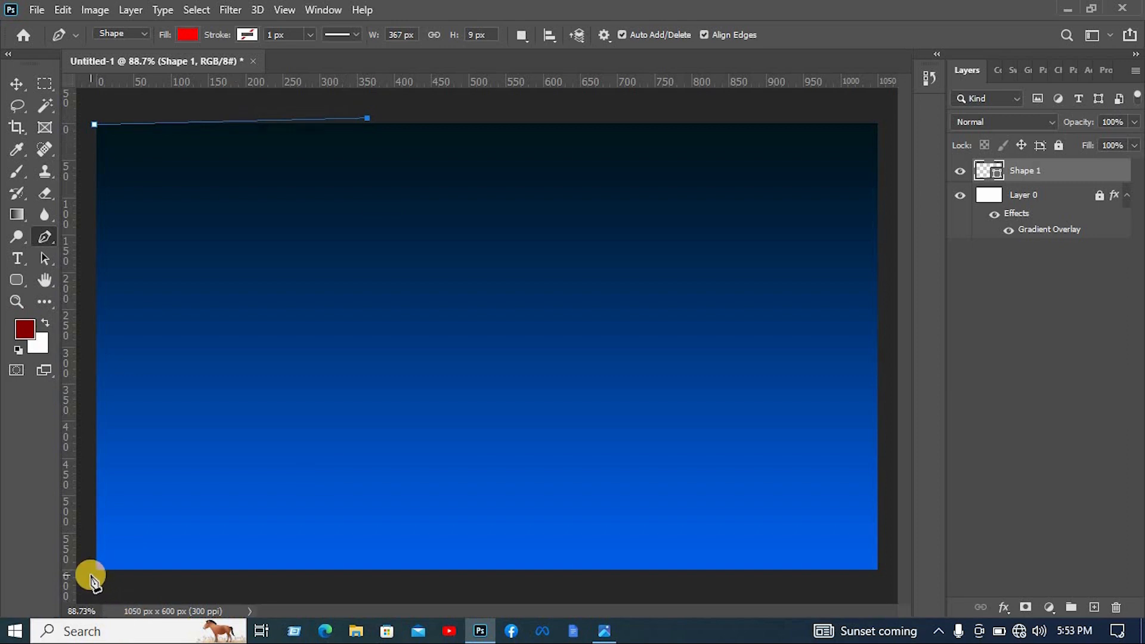
{"action": "left_click_drag", "start_coordinate": [90, 576], "coordinate": [180, 497]}
{"action": "scroll", "coordinate": [209, 521], "scroll_direction": "down", "scroll_amount": 5}
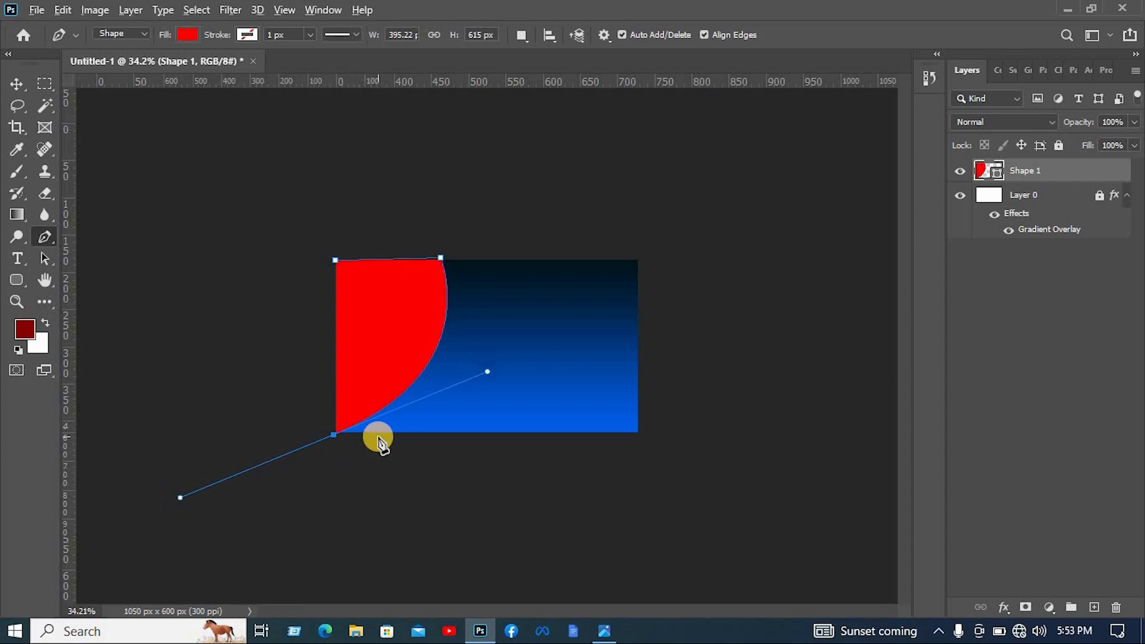
{"action": "scroll", "coordinate": [378, 441], "scroll_direction": "up", "scroll_amount": 5}
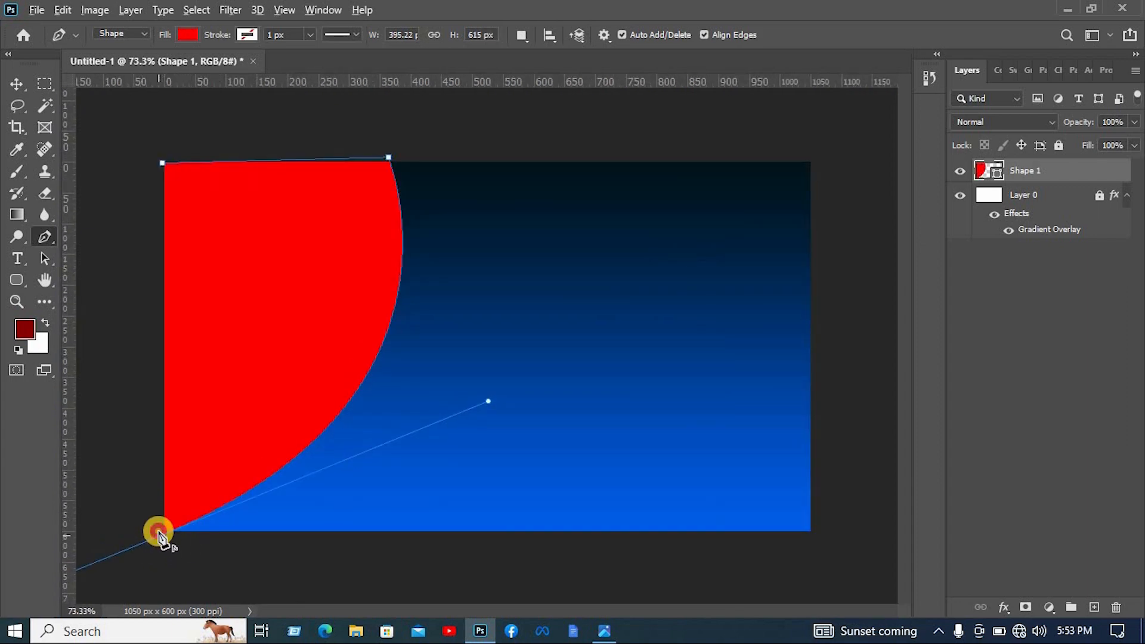
{"action": "left_click", "coordinate": [158, 533]}
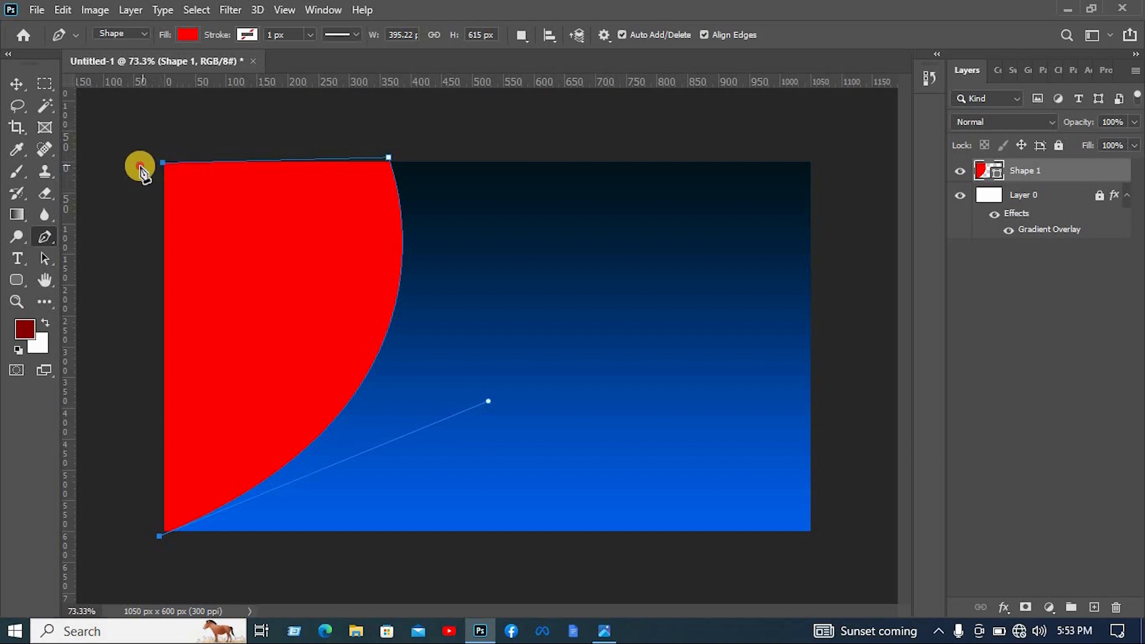
{"action": "left_click", "coordinate": [140, 166]}
{"action": "left_click", "coordinate": [162, 164]}
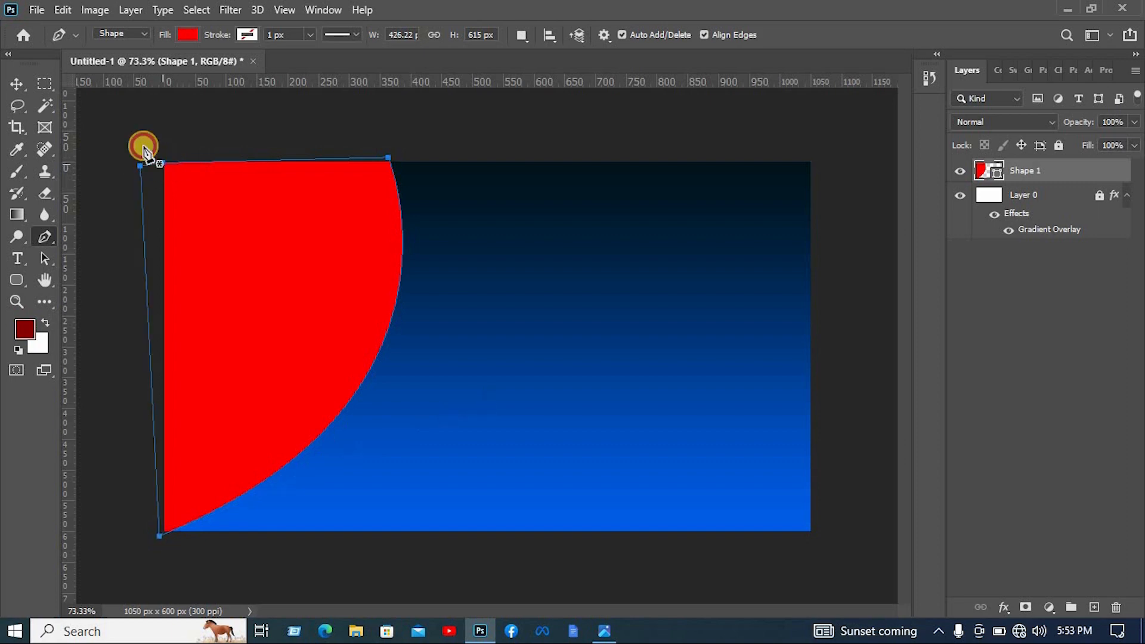
{"action": "left_click", "coordinate": [17, 83]}
{"action": "left_click", "coordinate": [451, 118]}
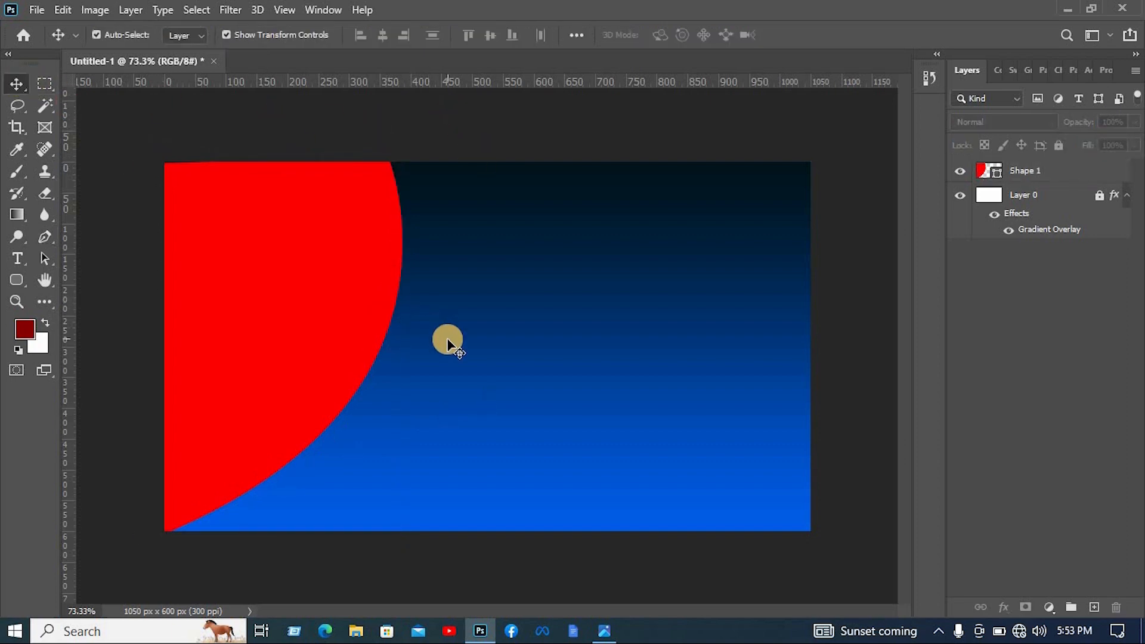
{"action": "scroll", "coordinate": [447, 343], "scroll_direction": "up", "scroll_amount": 1}
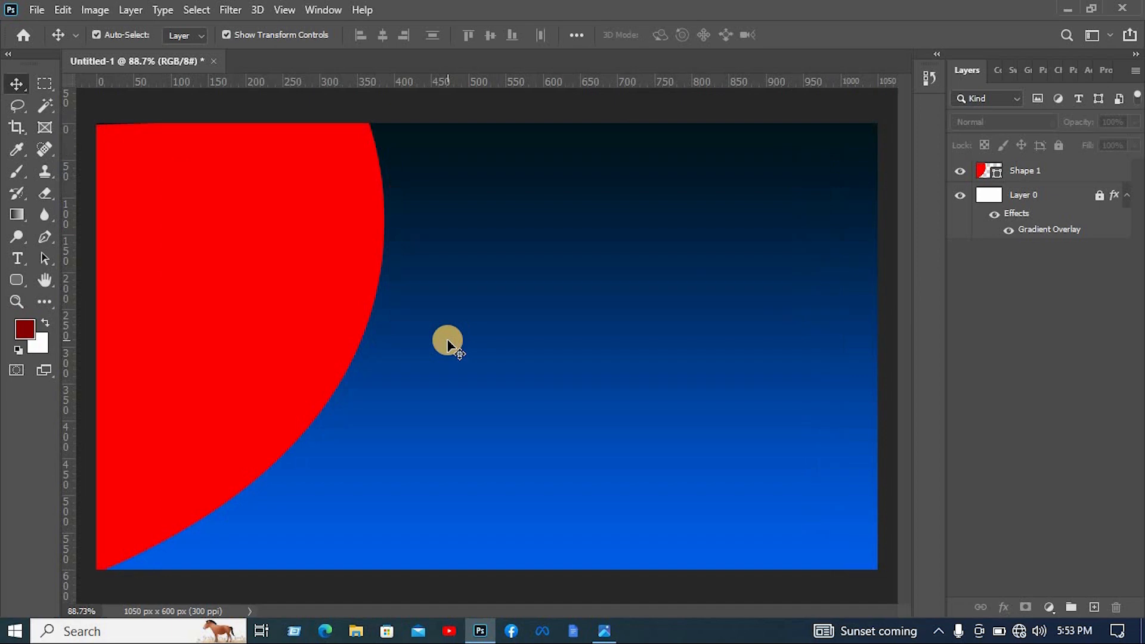
Start a second Pen shape with a curved segment from the canvas's lower-left corner up to the top edge at about 350 px, ending in a corner point.
{"action": "left_click", "coordinate": [45, 238]}
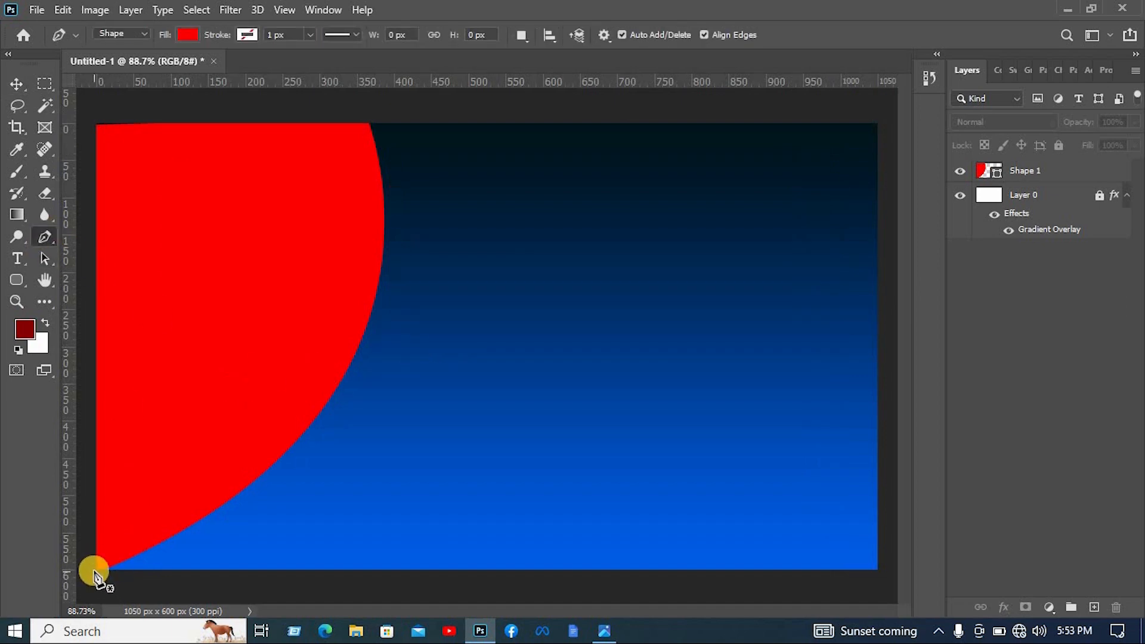
{"action": "left_click", "coordinate": [94, 570]}
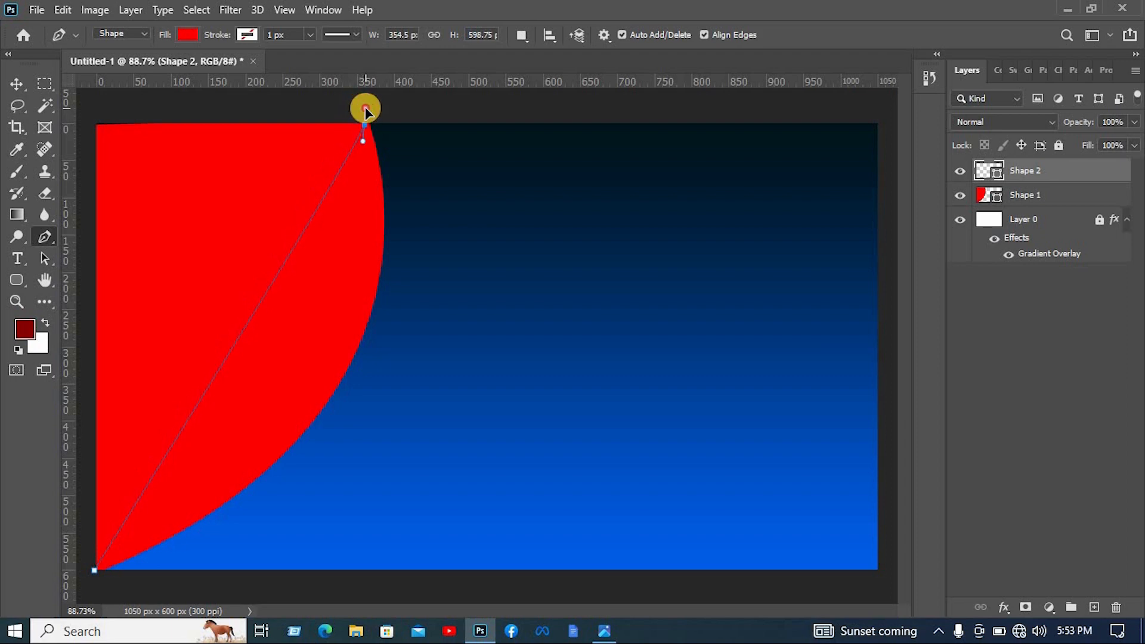
{"action": "scroll", "coordinate": [369, 113], "scroll_direction": "down", "scroll_amount": 6}
{"action": "left_click_drag", "start_coordinate": [365, 109], "coordinate": [444, 161]}
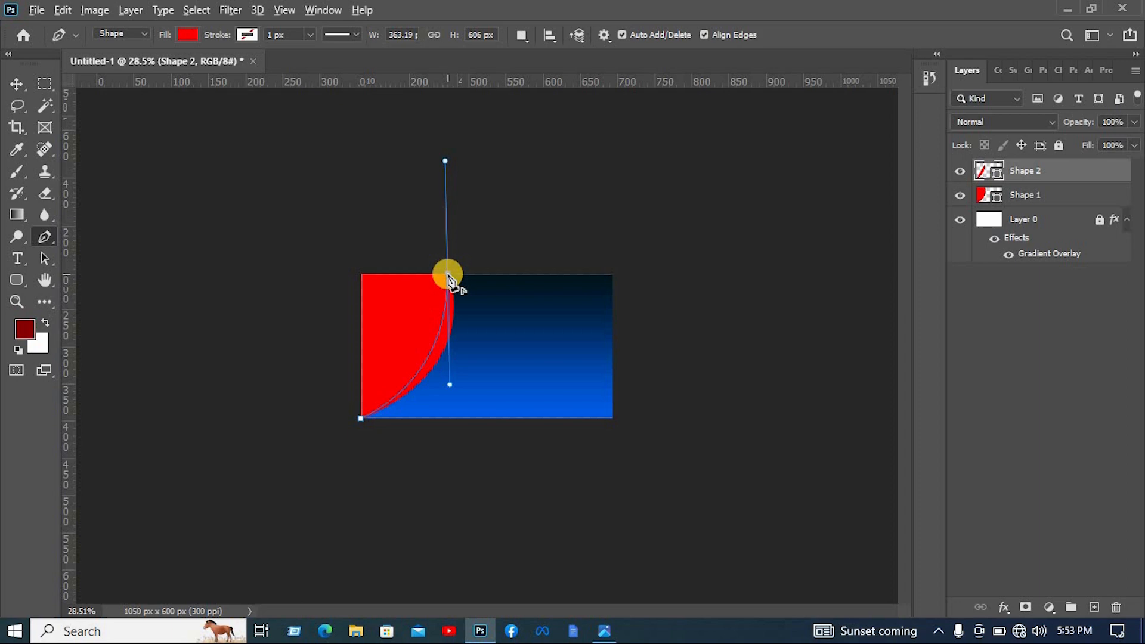
{"action": "left_click", "coordinate": [448, 275], "text": "alt"}
Curve the second path down past the bottom edge at about 700 px and close it below the canvas, about 716 by 652 px.
{"action": "scroll", "coordinate": [468, 321], "scroll_direction": "up", "scroll_amount": 3}
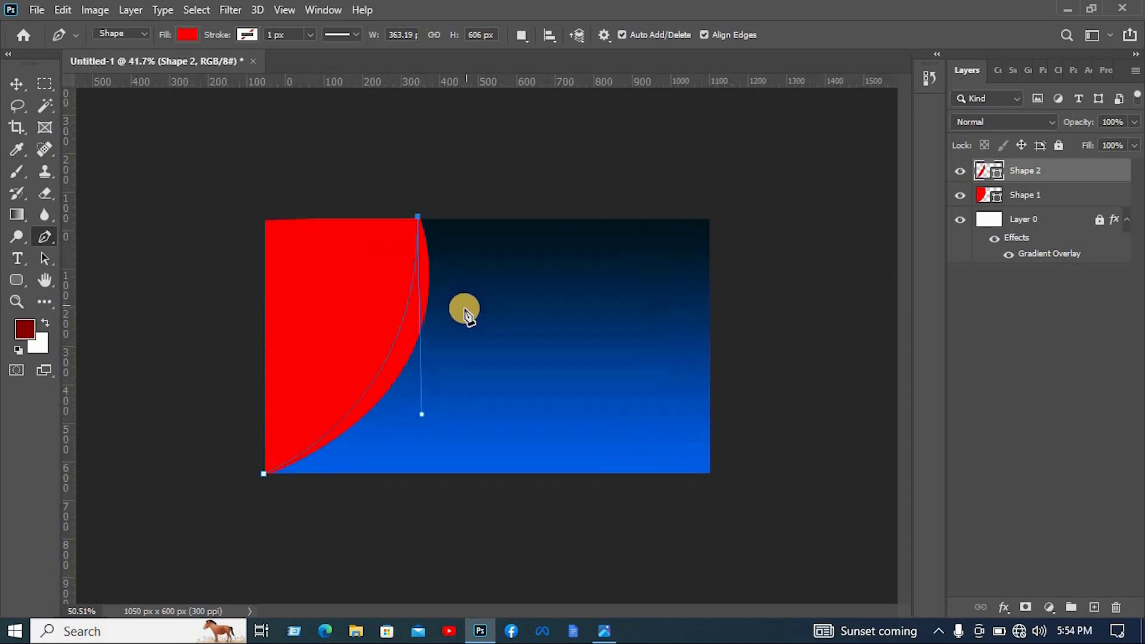
{"action": "scroll", "coordinate": [465, 314], "scroll_direction": "up", "scroll_amount": 3}
{"action": "scroll", "coordinate": [471, 319], "scroll_direction": "down", "scroll_amount": 1}
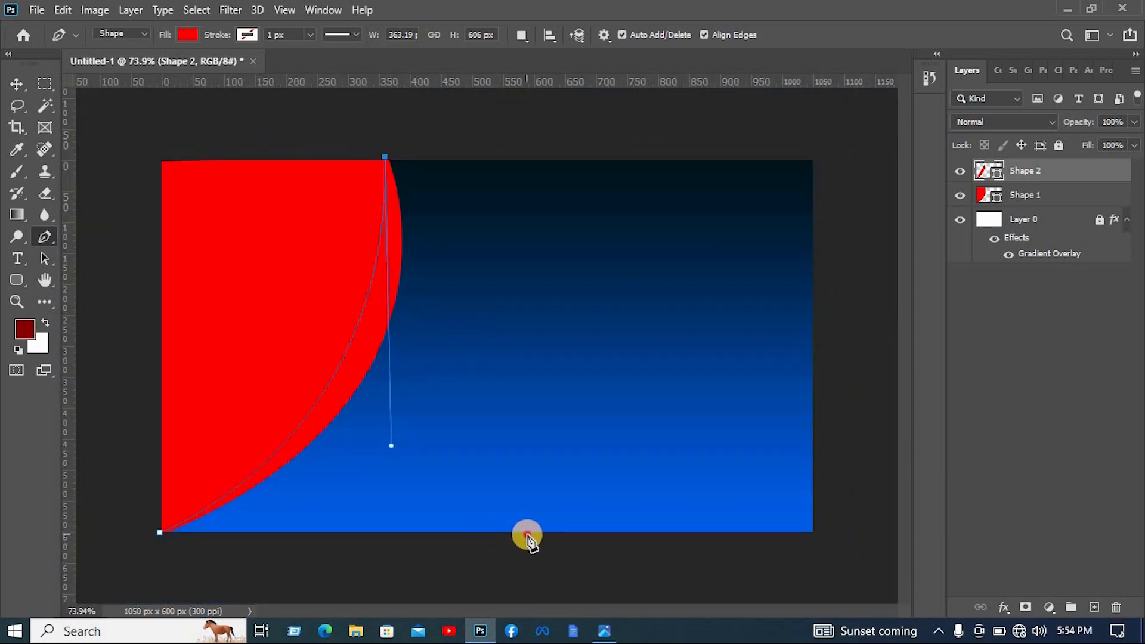
{"action": "left_click_drag", "start_coordinate": [527, 536], "coordinate": [839, 635]}
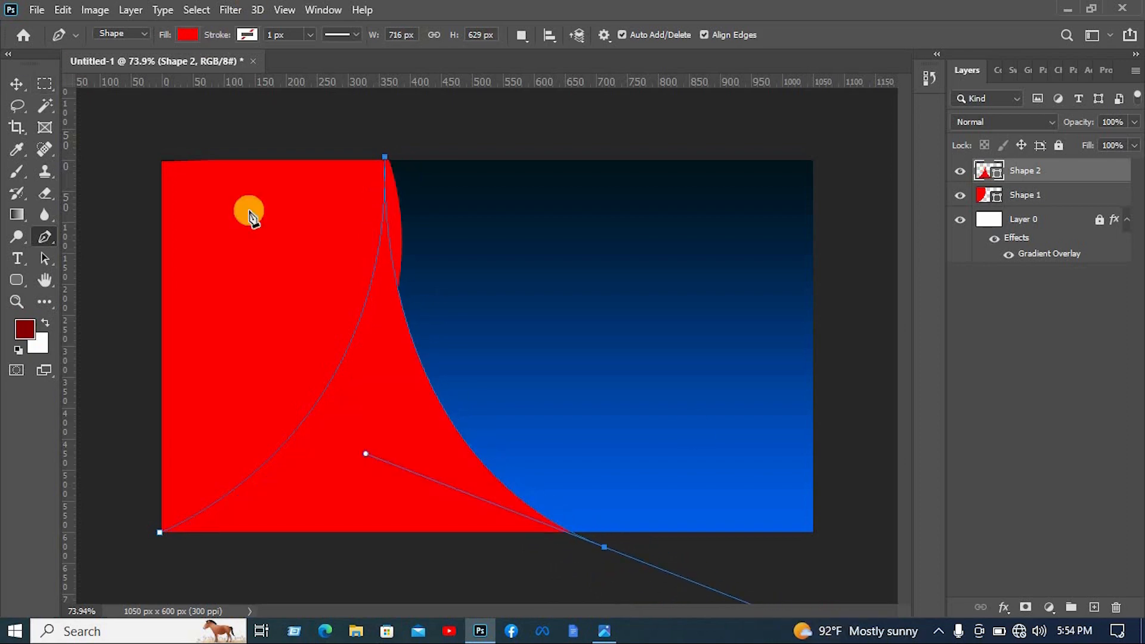
{"action": "left_click", "coordinate": [605, 549], "text": "alt"}
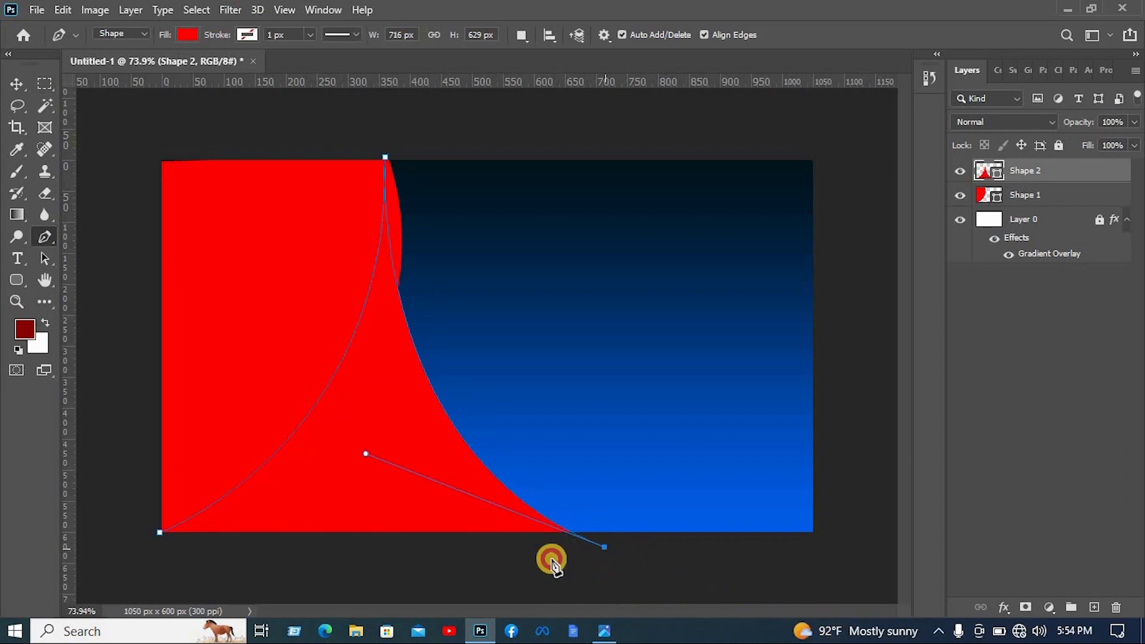
{"action": "left_click", "coordinate": [188, 561]}
{"action": "left_click", "coordinate": [160, 533]}
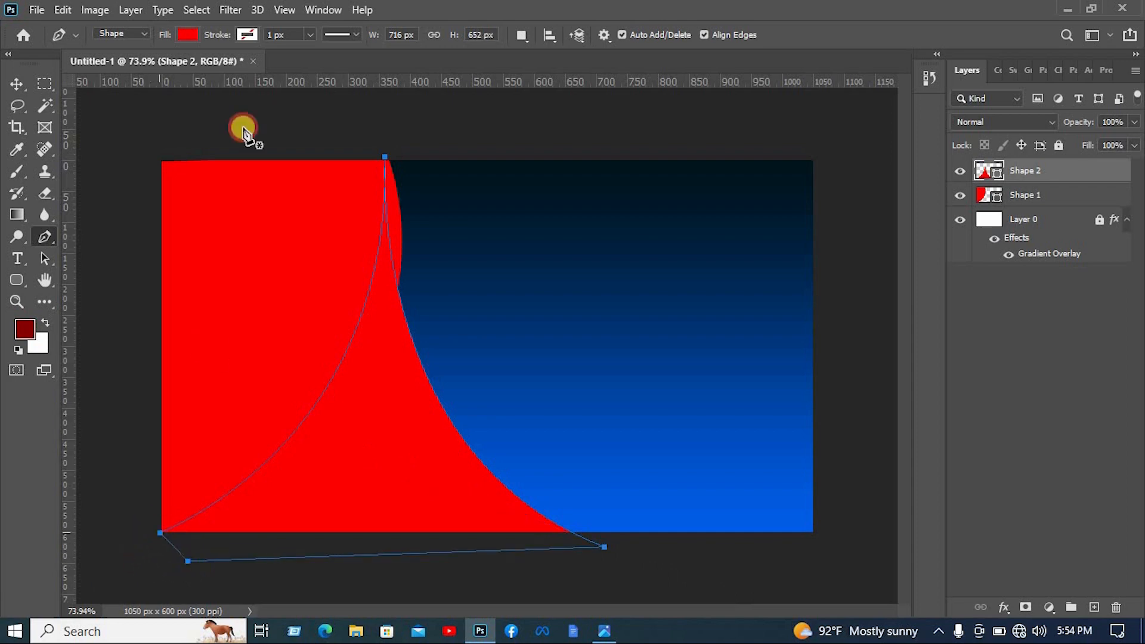
Fill the second shape with cyan (#00f0ff).
{"action": "left_click", "coordinate": [190, 36]}
{"action": "left_click", "coordinate": [278, 124]}
{"action": "left_click", "coordinate": [171, 123]}
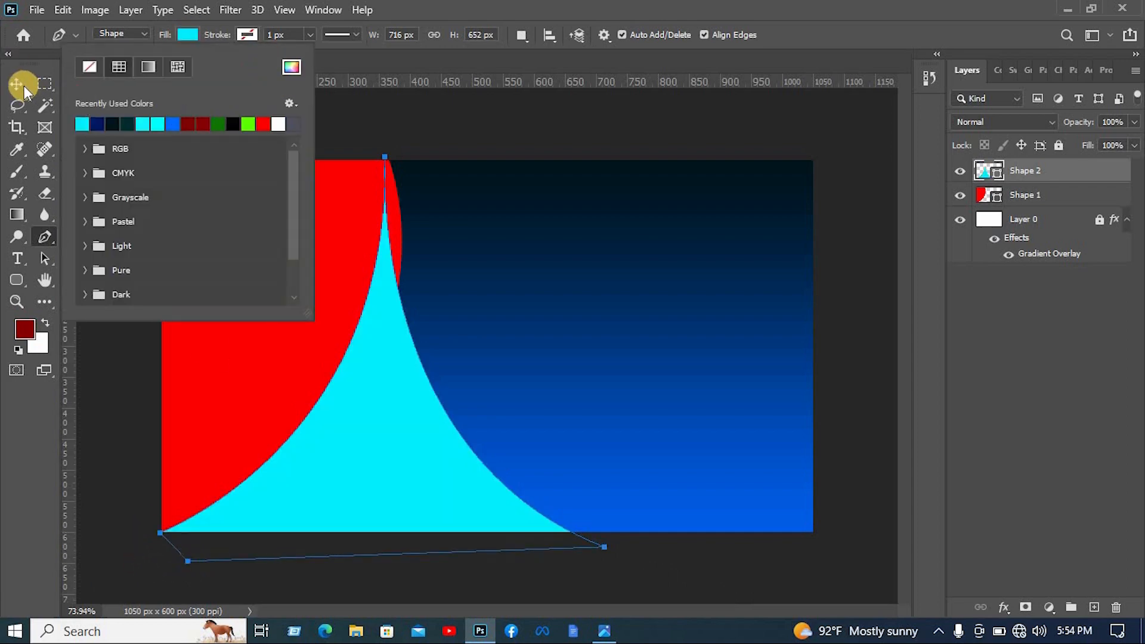
Transform the cyan shape so it extends beyond the canvas's top, left and bottom edges, with its narrow tip crossing the top edge.
{"action": "left_click", "coordinate": [23, 87]}
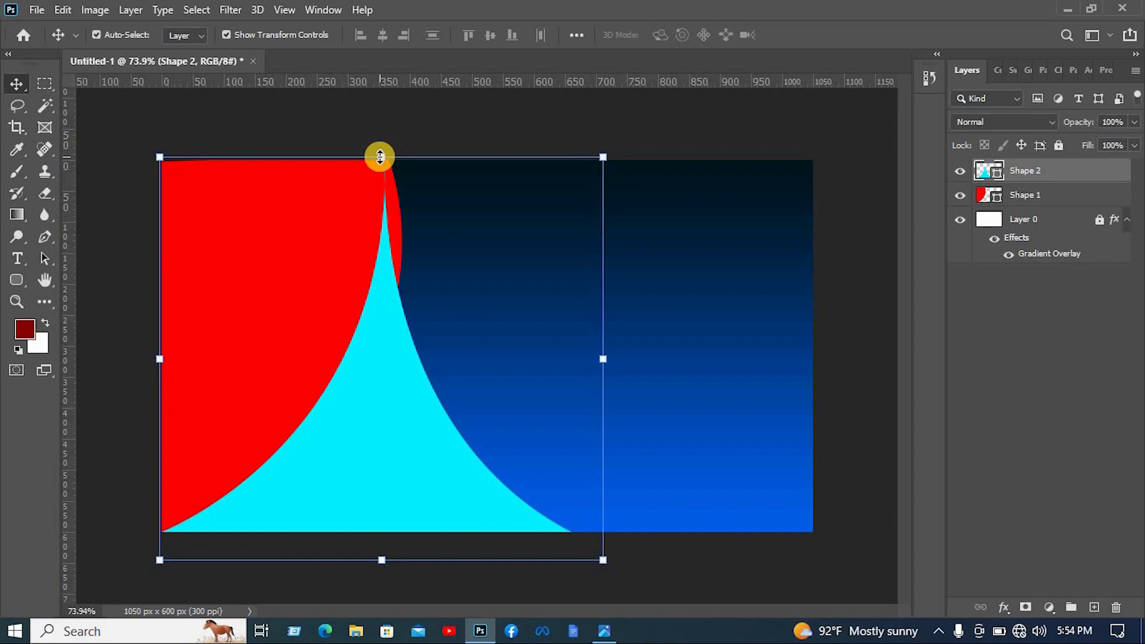
{"action": "left_click_drag", "start_coordinate": [383, 153], "coordinate": [382, 121]}
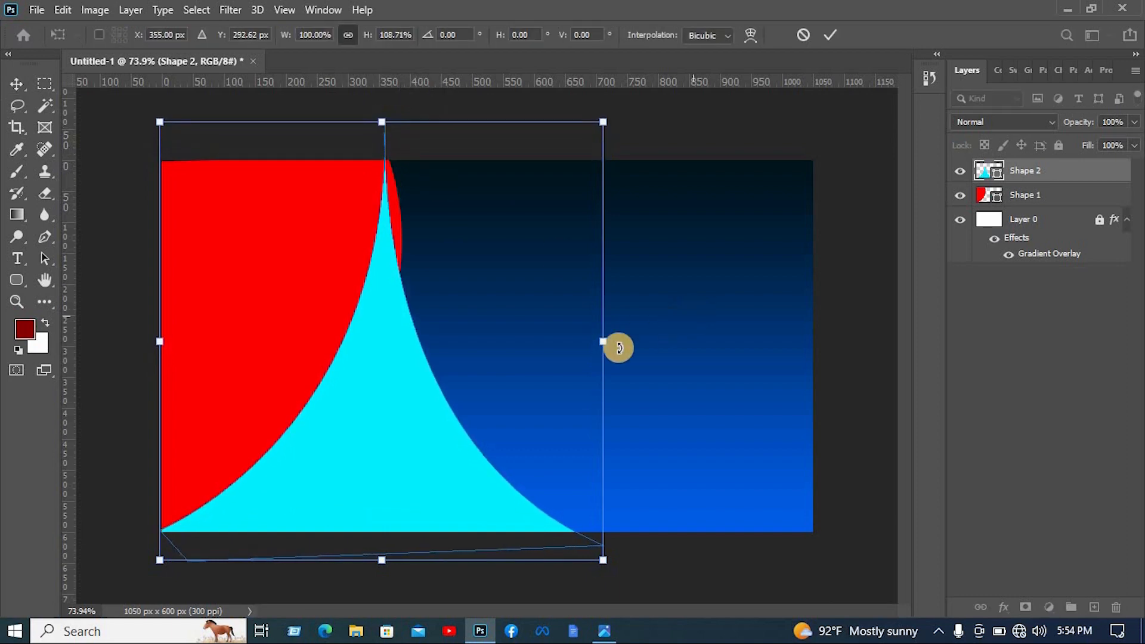
{"action": "left_click_drag", "start_coordinate": [611, 345], "coordinate": [548, 349]}
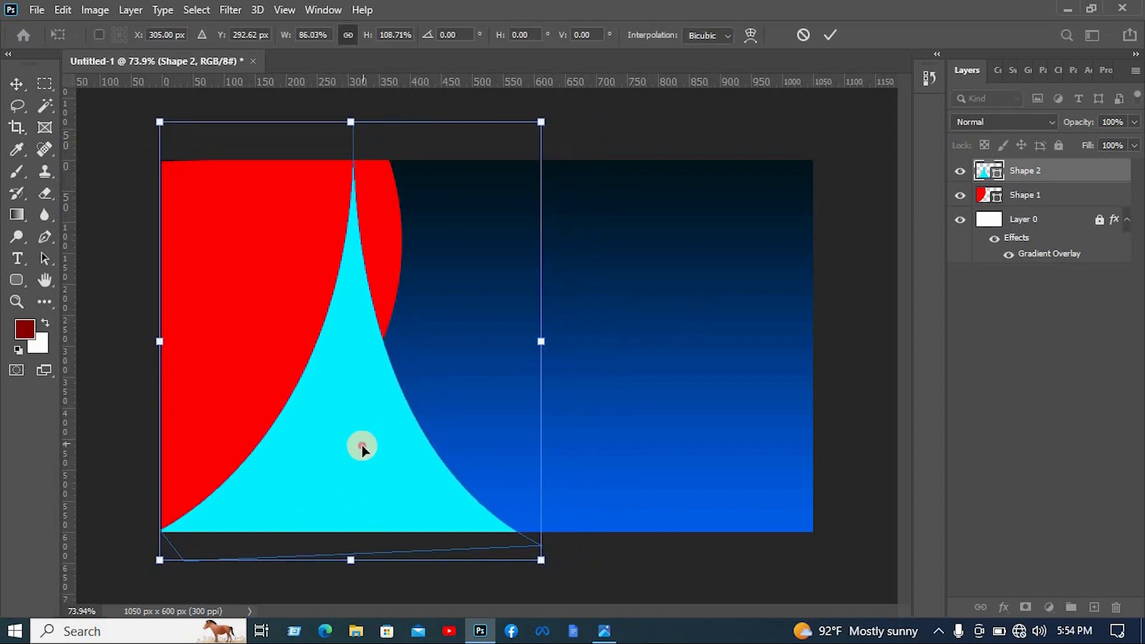
{"action": "mouse_move", "coordinate": [375, 447]}
{"action": "left_mouse_down"}
{"action": "mouse_move", "coordinate": [396, 441]}
{"action": "mouse_move", "coordinate": [378, 435]}
{"action": "mouse_move", "coordinate": [358, 449]}
{"action": "left_mouse_up"}
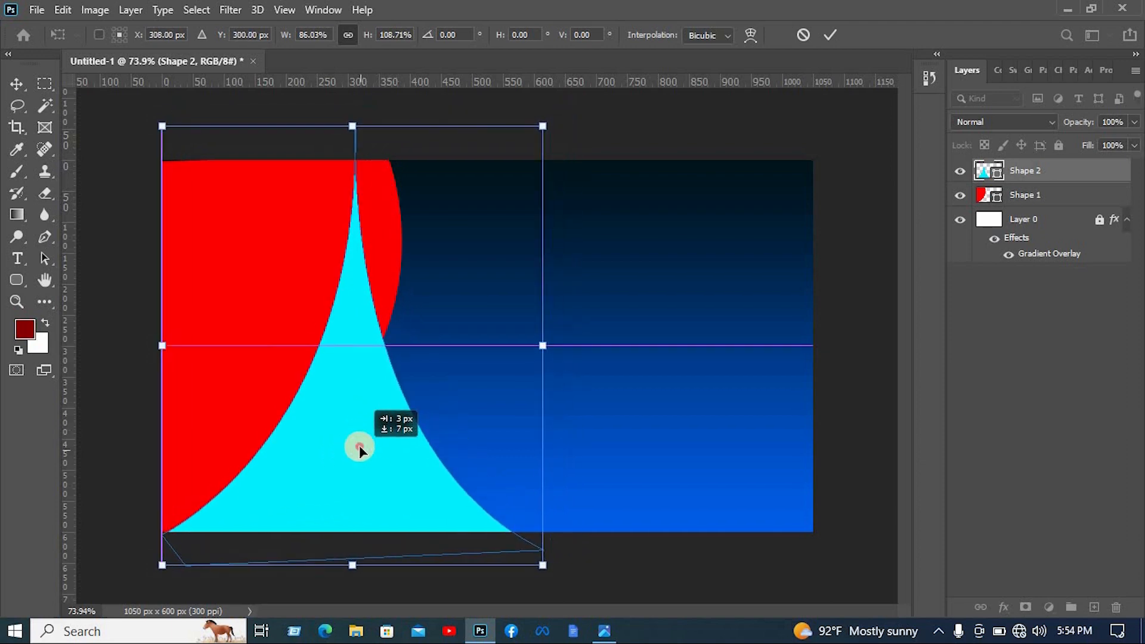
{"action": "left_click_drag", "start_coordinate": [540, 341], "coordinate": [615, 341]}
{"action": "key", "text": "ctrl+minus"}
{"action": "left_click_drag", "start_coordinate": [409, 105], "coordinate": [409, 144]}
{"action": "left_click_drag", "start_coordinate": [216, 342], "coordinate": [194, 342]}
{"action": "left_click_drag", "start_coordinate": [603, 342], "coordinate": [616, 342]}
{"action": "left_click_drag", "start_coordinate": [405, 143], "coordinate": [395, 121]}
{"action": "key", "text": "Return"}
{"action": "left_click", "coordinate": [143, 122]}
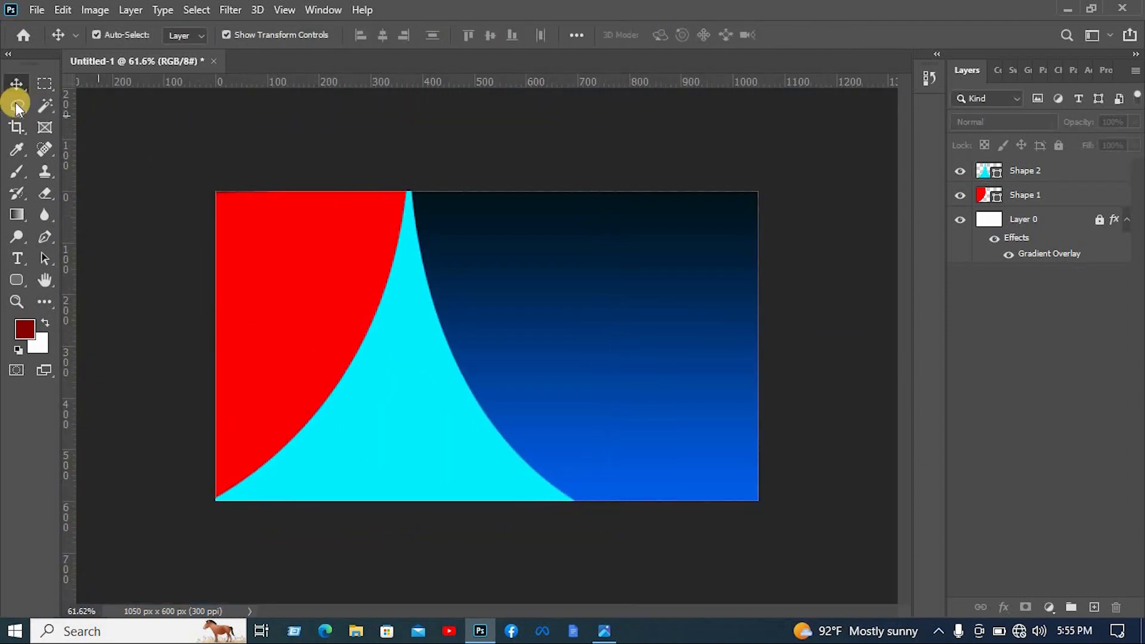
Duplicate the cyan shape slightly downward and recolor the copy a darker red than the first shape.
{"action": "left_click", "coordinate": [459, 463]}
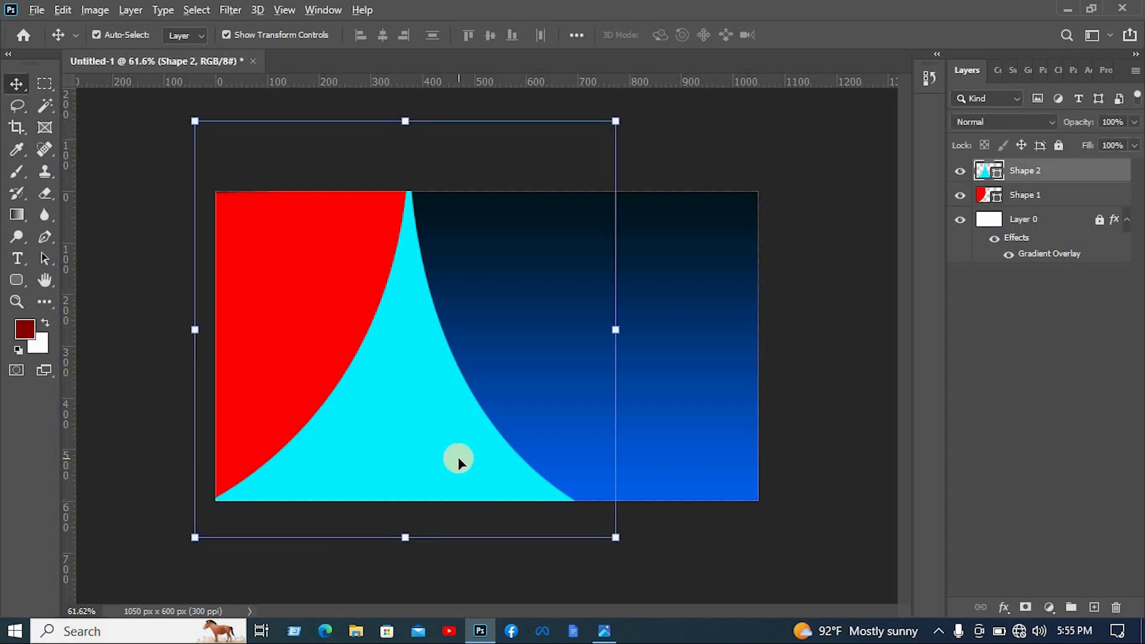
{"action": "left_click_drag", "start_coordinate": [458, 456], "coordinate": [458, 473]}
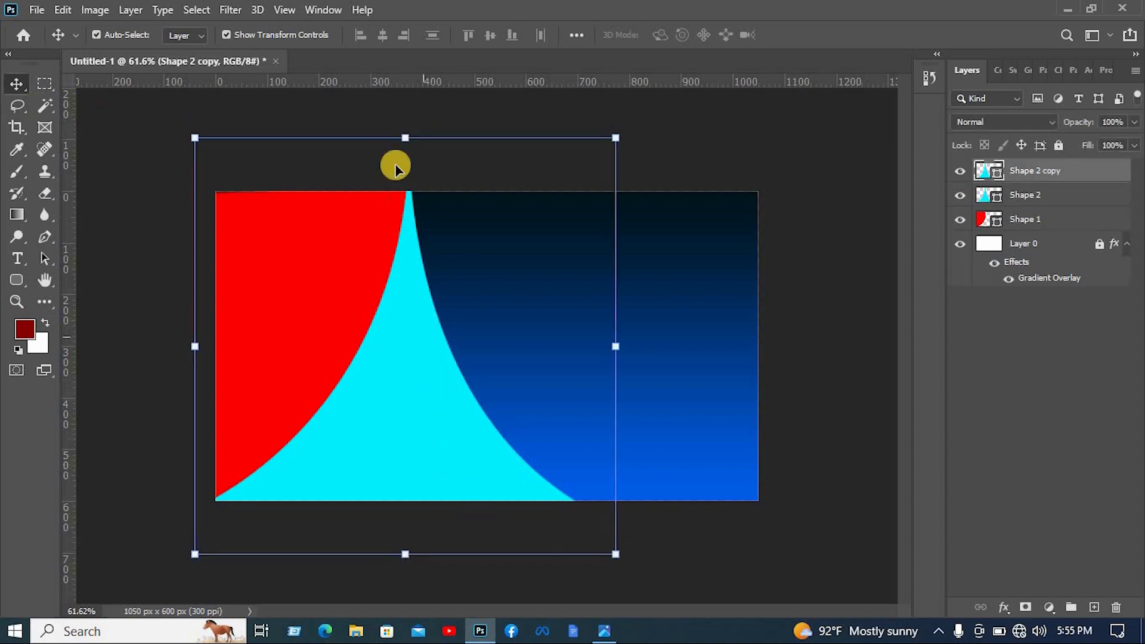
{"action": "double_click", "coordinate": [949, 182]}
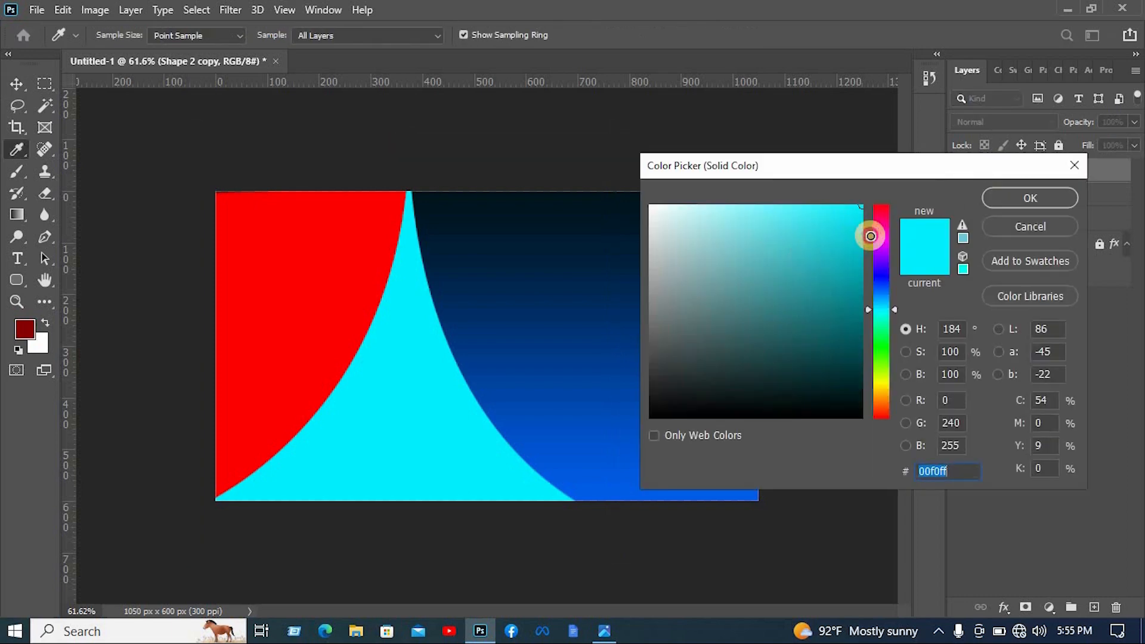
{"action": "left_click", "coordinate": [863, 232]}
{"action": "left_click", "coordinate": [881, 205]}
{"action": "left_click", "coordinate": [999, 202]}
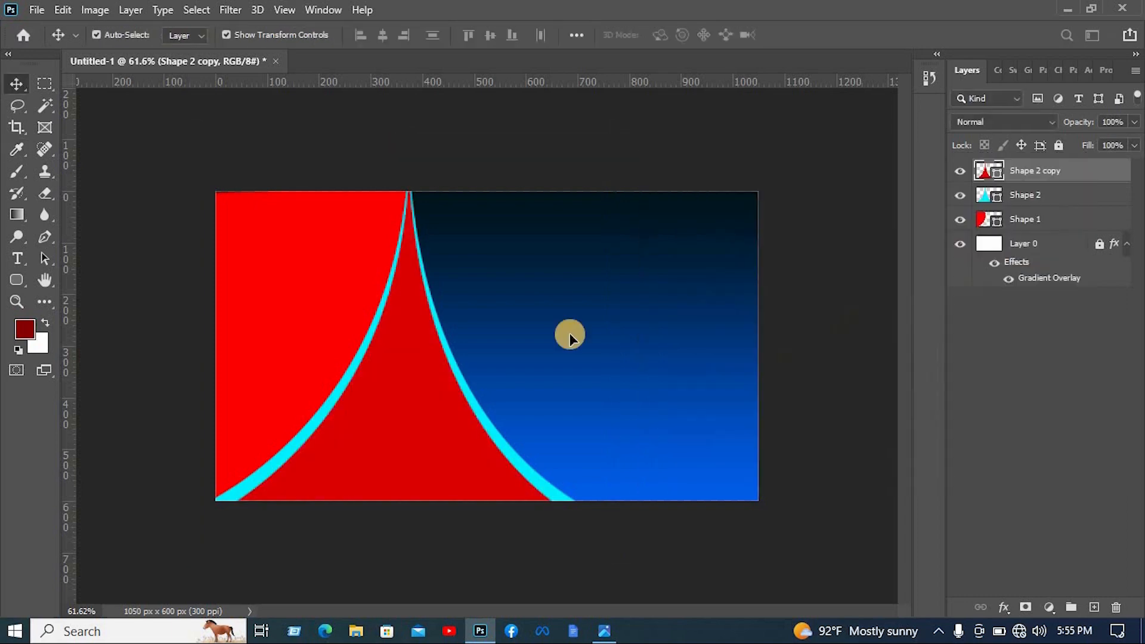
Scale the darker red copy to about 94%, rotate it about 1.6° and position it so cyan borders only its right-hand curve.
{"action": "key", "text": "ctrl+t"}
{"action": "left_click_drag", "start_coordinate": [584, 359], "coordinate": [551, 358]}
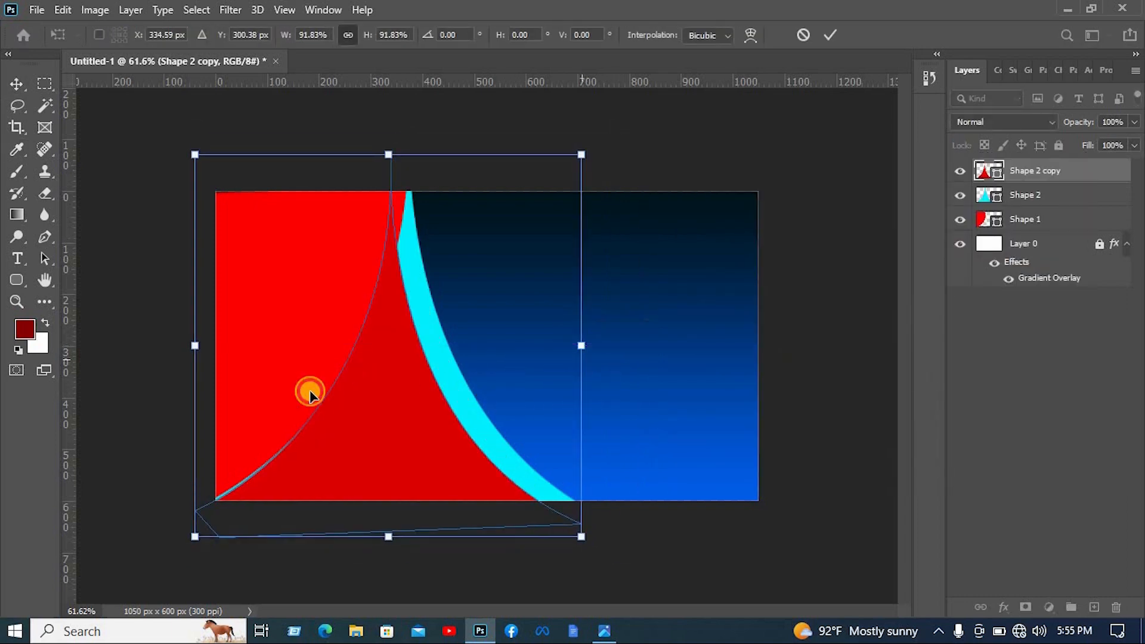
{"action": "left_click_drag", "start_coordinate": [306, 389], "coordinate": [396, 388]}
{"action": "left_click_drag", "start_coordinate": [614, 384], "coordinate": [625, 362]}
{"action": "left_click_drag", "start_coordinate": [408, 158], "coordinate": [408, 145]}
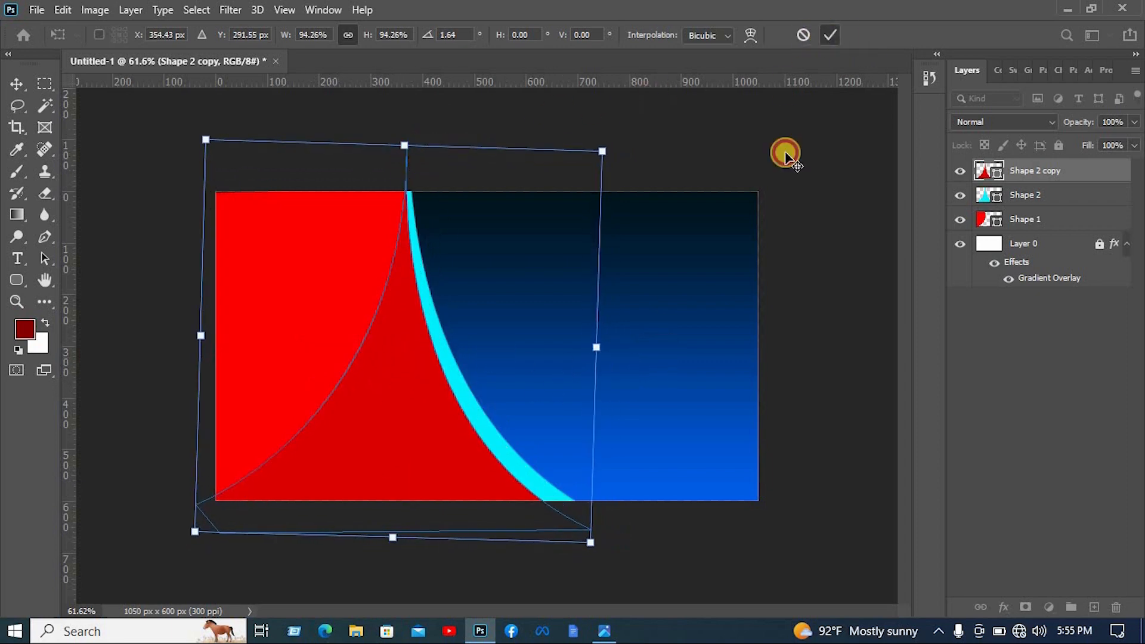
{"action": "key", "text": "Return"}
{"action": "left_click", "coordinate": [826, 197]}
Recolor the bright red shape in the canvas's upper-left area blue.
{"action": "left_click", "coordinate": [332, 263]}
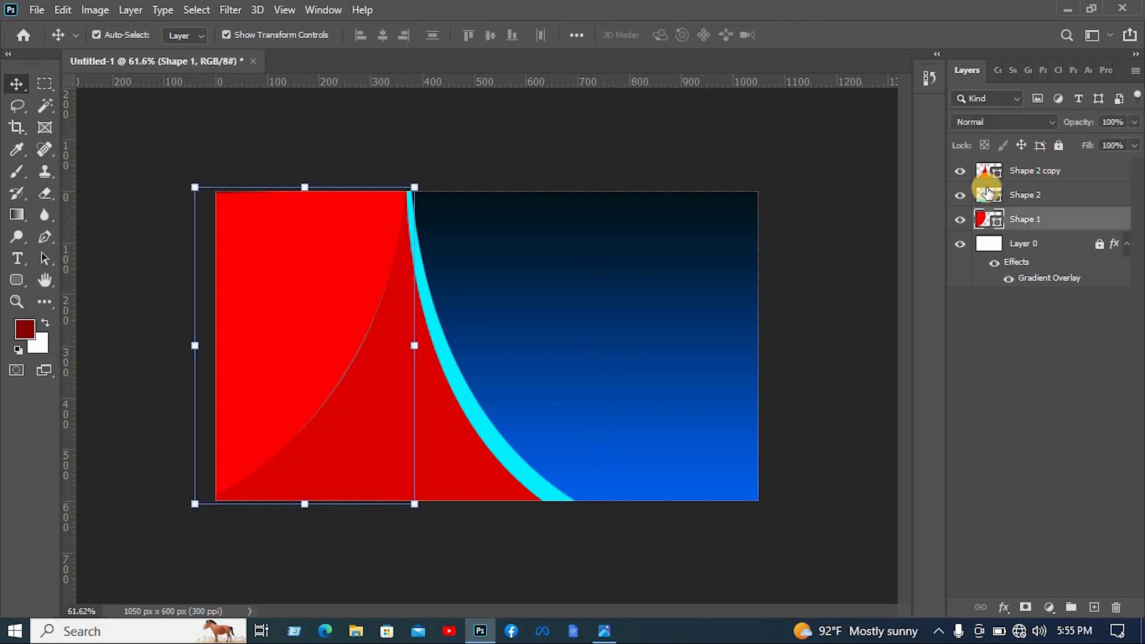
{"action": "left_click", "coordinate": [983, 232]}
{"action": "left_click", "coordinate": [981, 225]}
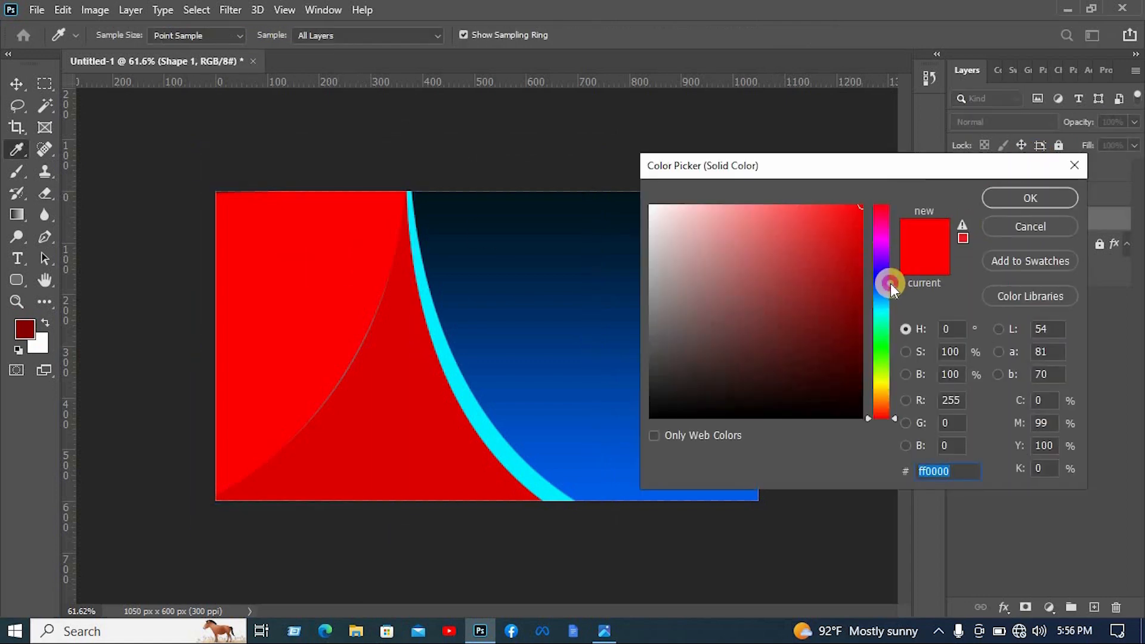
{"action": "left_click", "coordinate": [890, 284]}
{"action": "left_click", "coordinate": [1009, 193]}
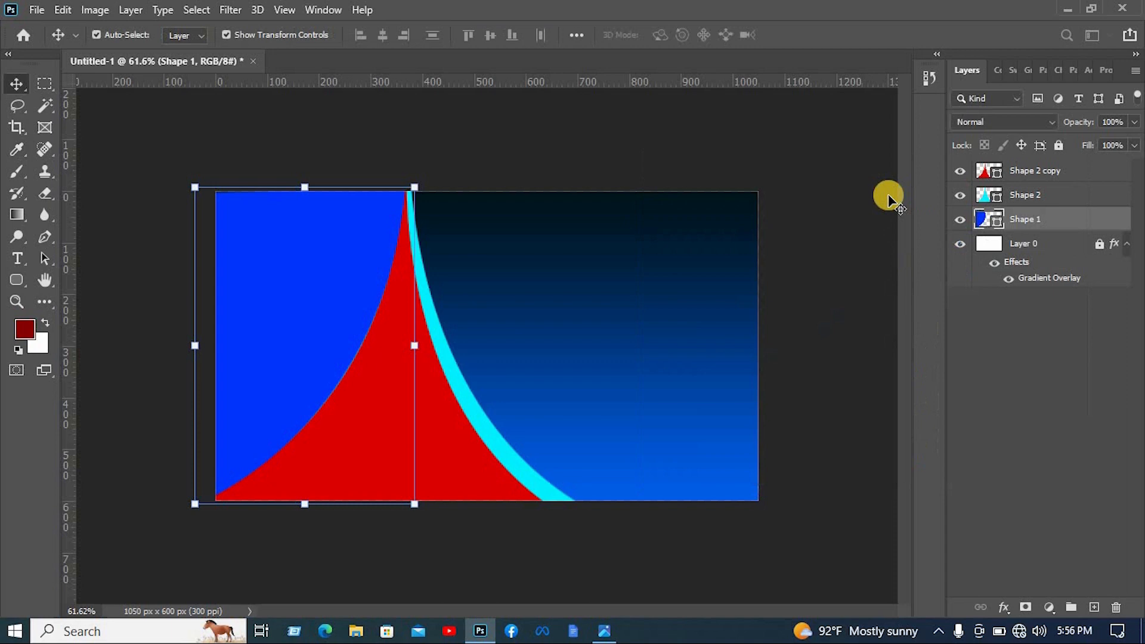
{"action": "left_click", "coordinate": [817, 254]}
Draw an S-shaped Pen path from the canvas's top edge at about 560 px to just past its bottom-right corner.
{"action": "left_click", "coordinate": [44, 237]}
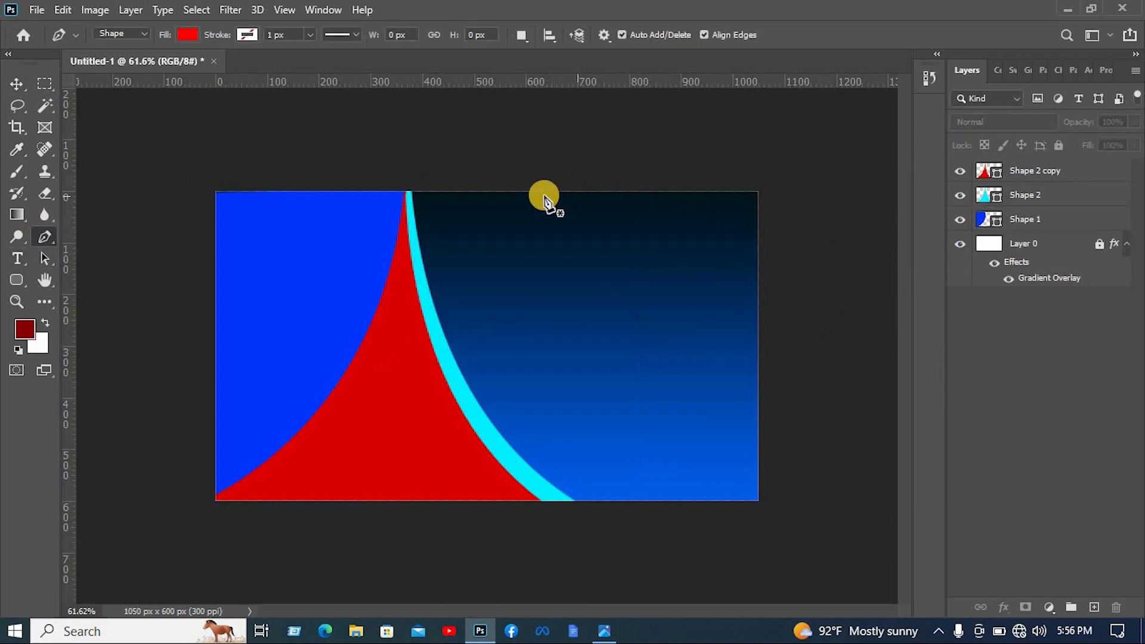
{"action": "left_click", "coordinate": [507, 192]}
{"action": "left_click_drag", "start_coordinate": [704, 248], "coordinate": [748, 303]}
{"action": "mouse_move", "coordinate": [699, 394]}
{"action": "left_mouse_down"}
{"action": "mouse_move", "coordinate": [695, 423]}
{"action": "mouse_move", "coordinate": [699, 393]}
{"action": "left_mouse_up"}
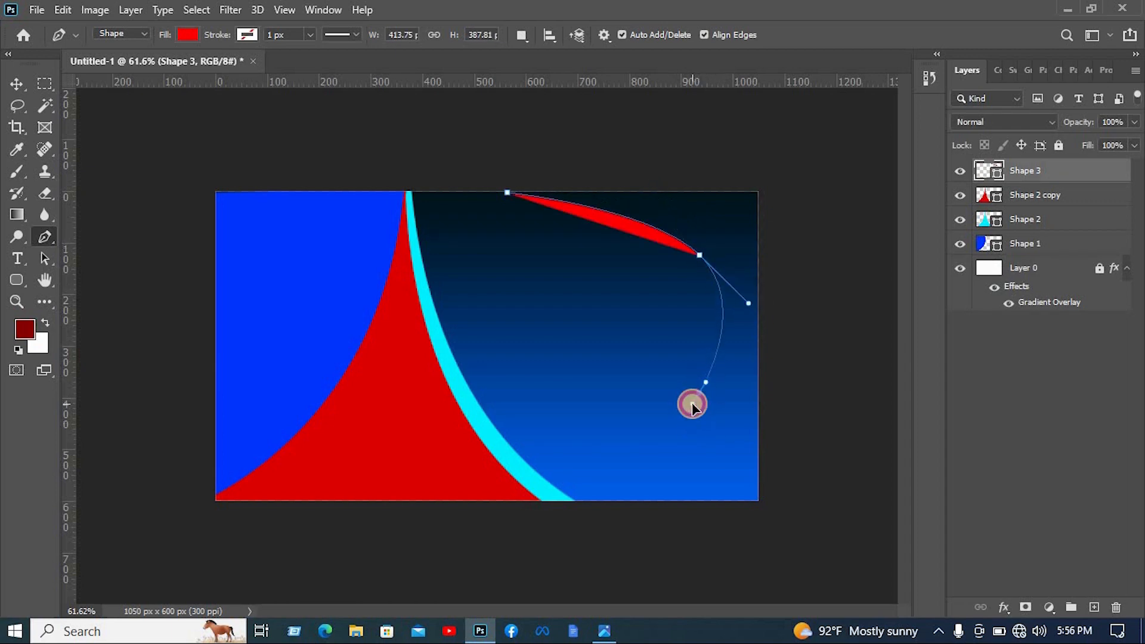
{"action": "left_click_drag", "start_coordinate": [685, 416], "coordinate": [691, 404]}
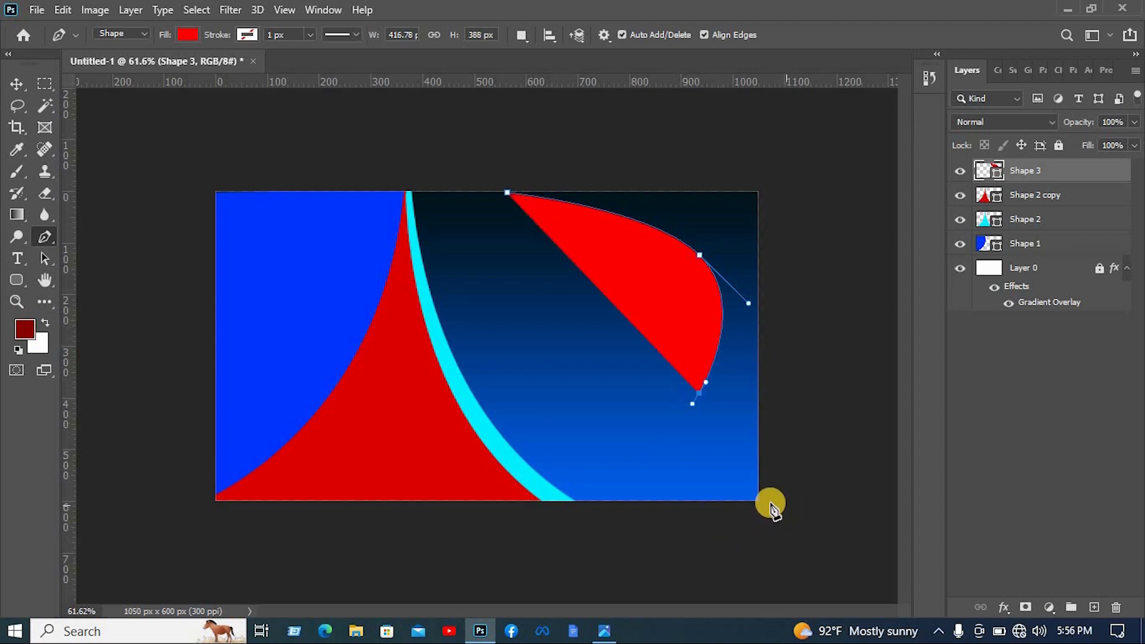
{"action": "left_click_drag", "start_coordinate": [771, 505], "coordinate": [852, 534]}
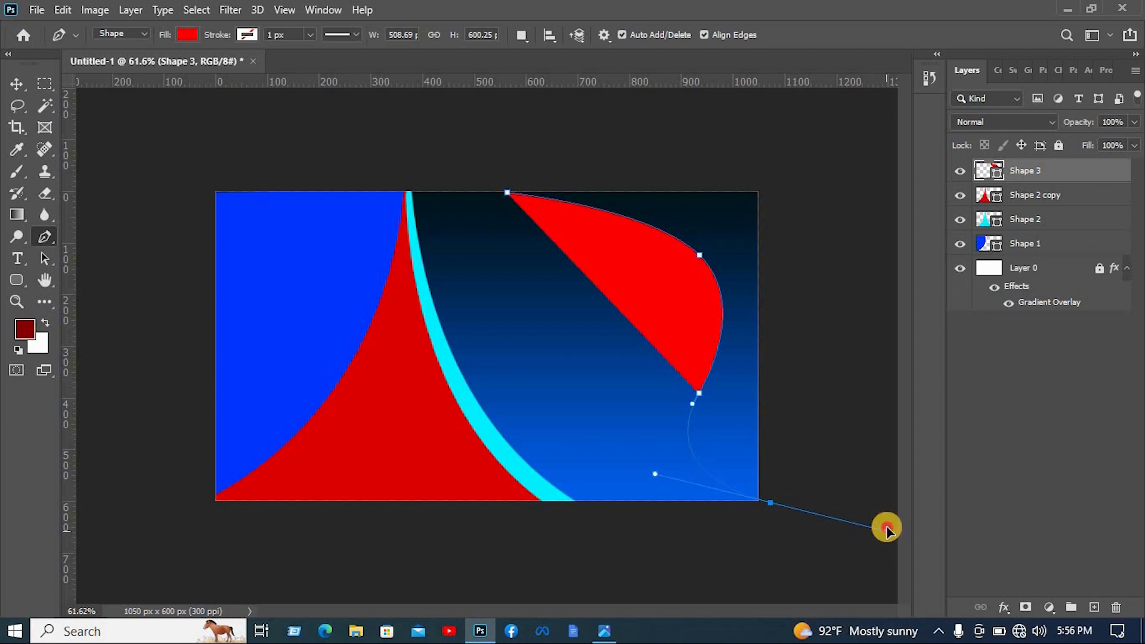
Close the S-shaped path around the outside of the canvas's right and top edges, back at its starting point.
{"action": "left_click_drag", "start_coordinate": [886, 525], "coordinate": [799, 150]}
{"action": "left_click", "coordinate": [693, 142]}
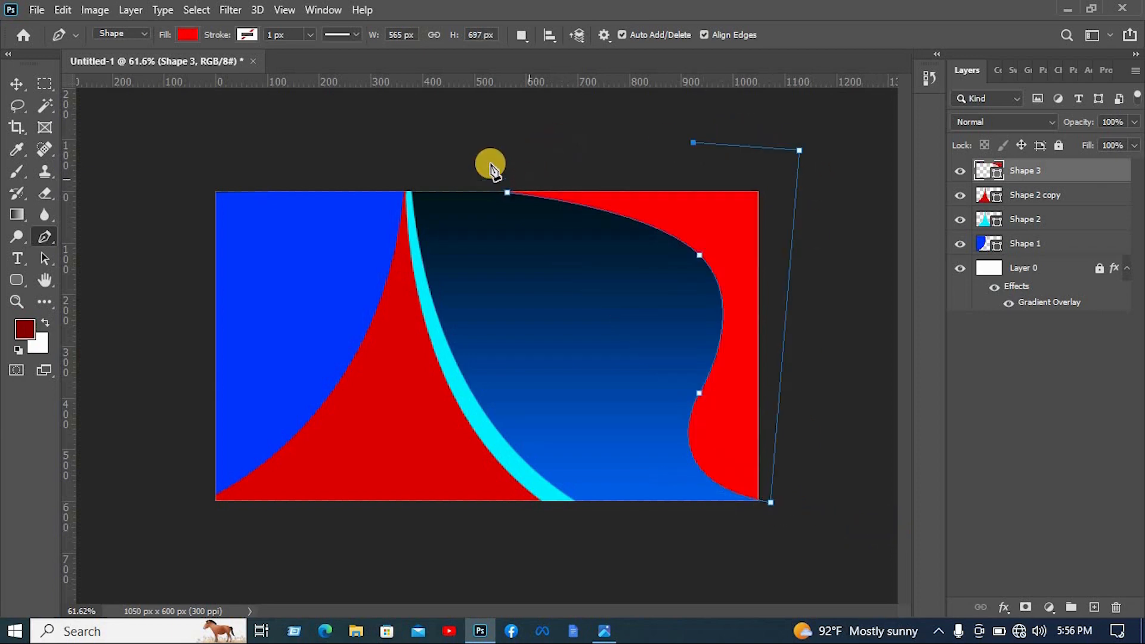
{"action": "left_click", "coordinate": [494, 144]}
{"action": "left_click", "coordinate": [507, 194]}
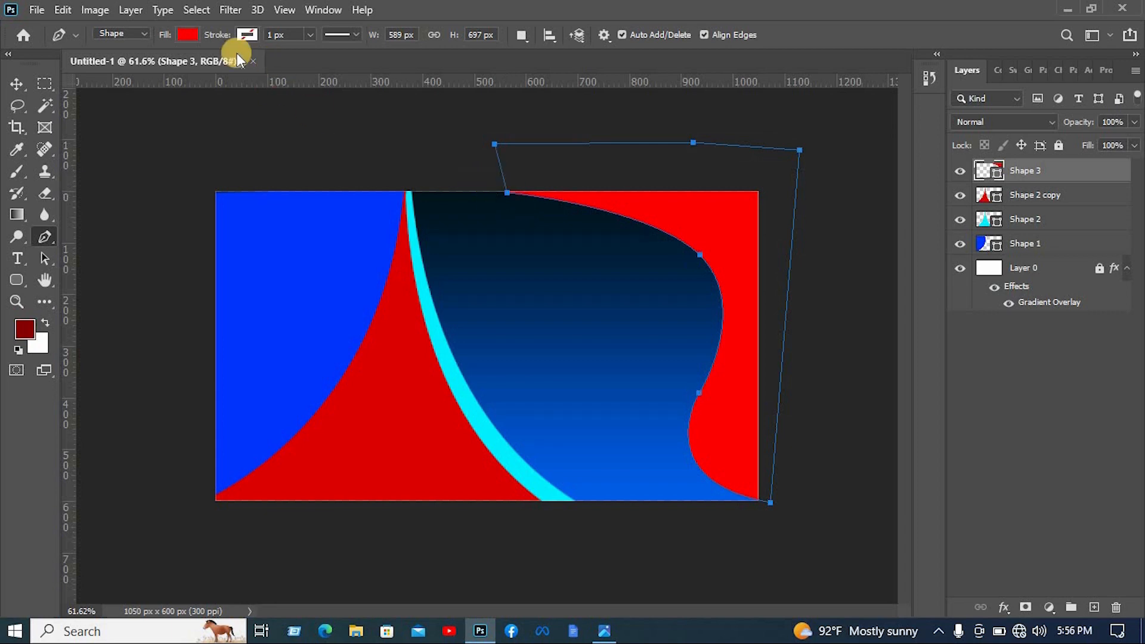
Fill the new wavy shape along the canvas's right side with blue (#006bff).
{"action": "left_click", "coordinate": [188, 35]}
{"action": "left_click", "coordinate": [200, 124]}
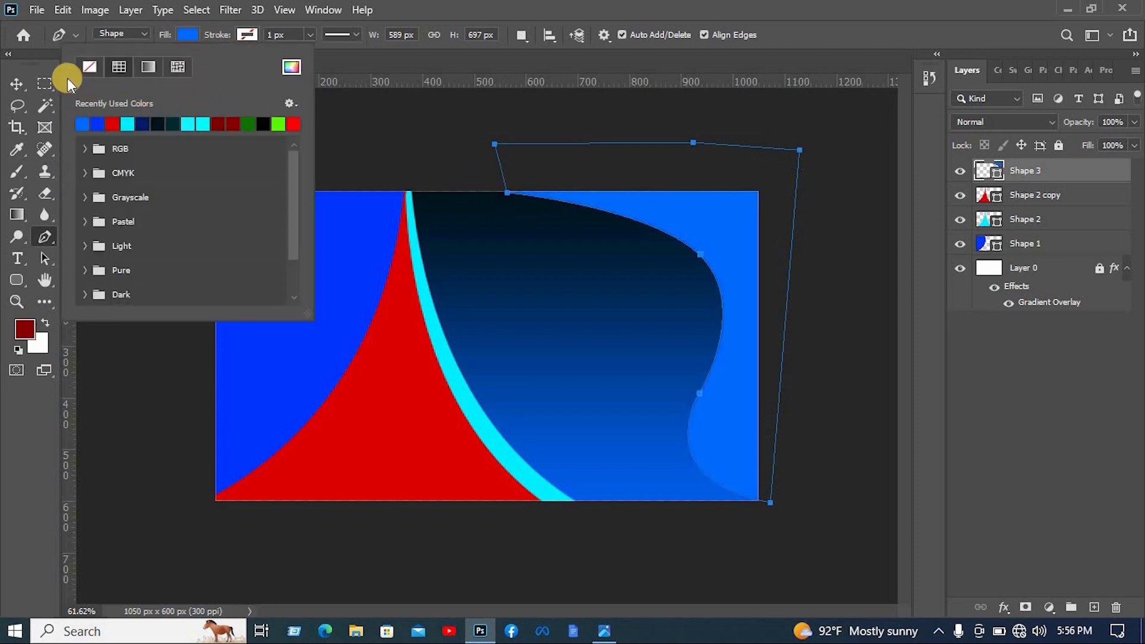
{"action": "left_click", "coordinate": [17, 85]}
{"action": "left_click", "coordinate": [544, 232]}
Duplicate the blue wavy shape slightly to the right and recolor the copy magenta (#ff00f6).
{"action": "left_click", "coordinate": [738, 315]}
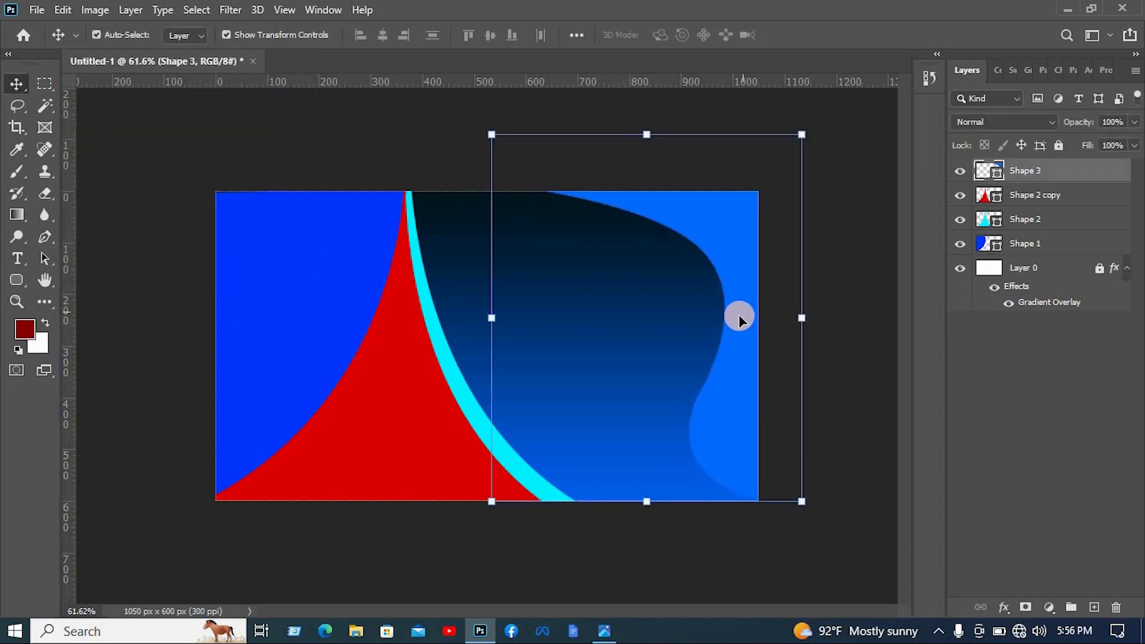
{"action": "left_click_drag", "start_coordinate": [737, 325], "coordinate": [751, 323]}
{"action": "double_click", "coordinate": [984, 173]}
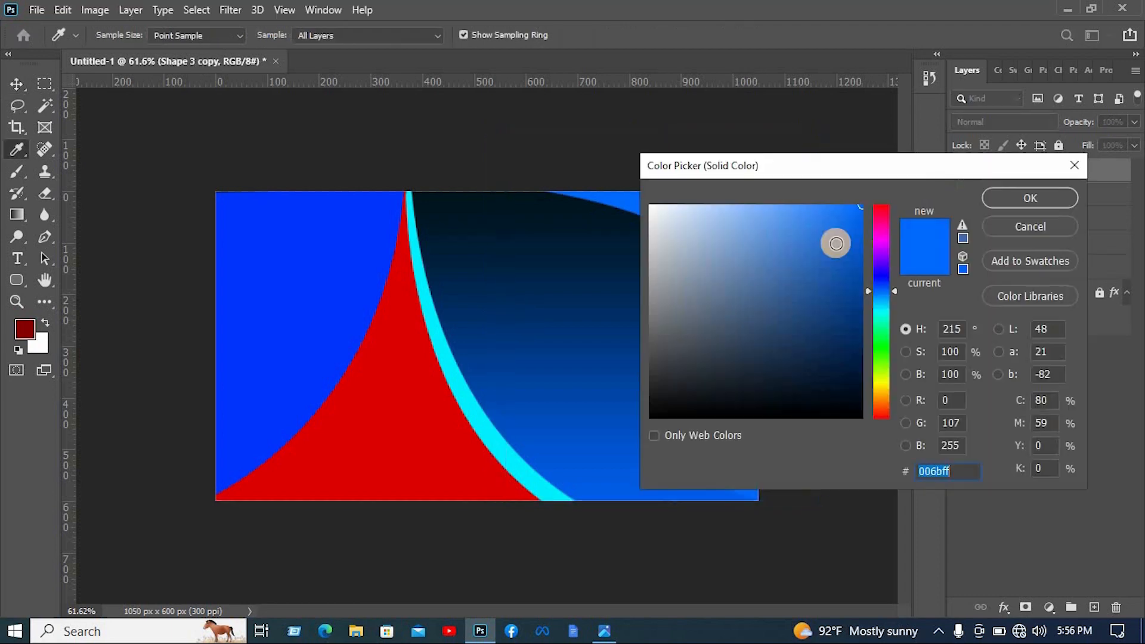
{"action": "left_click_drag", "start_coordinate": [879, 275], "coordinate": [882, 240]}
{"action": "left_click", "coordinate": [1001, 198]}
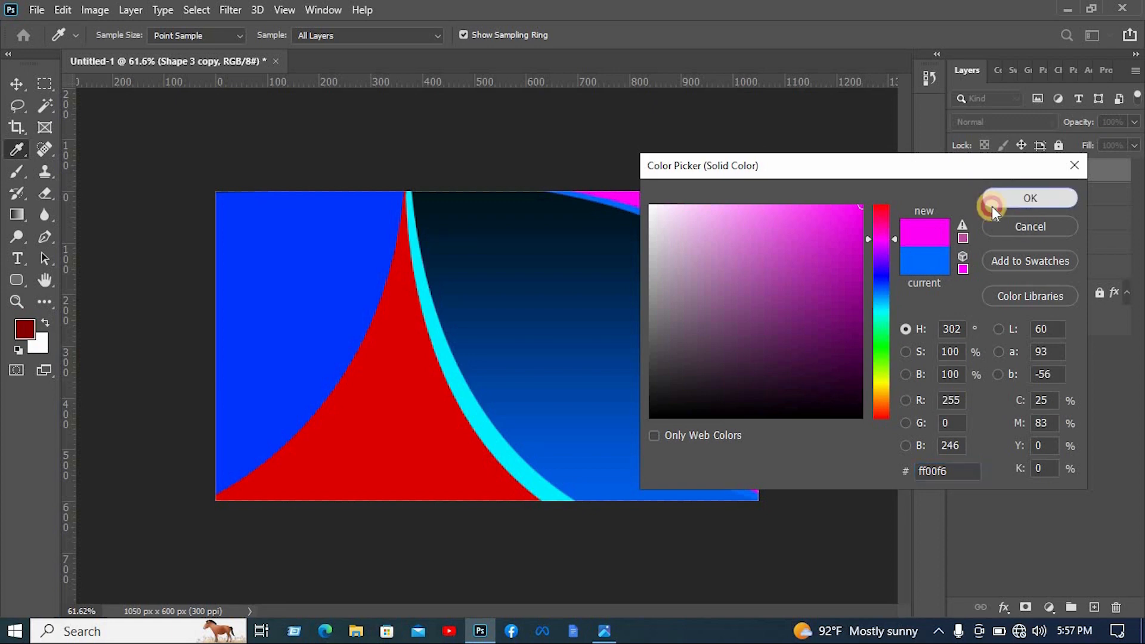
Shift the original blue wavy shape about 20 px left to widen the blue band beside the magenta copy.
{"action": "left_click", "coordinate": [721, 317]}
{"action": "left_click", "coordinate": [723, 342]}
{"action": "key", "text": "shift+Left"}
{"action": "key", "text": "shift+Left"}
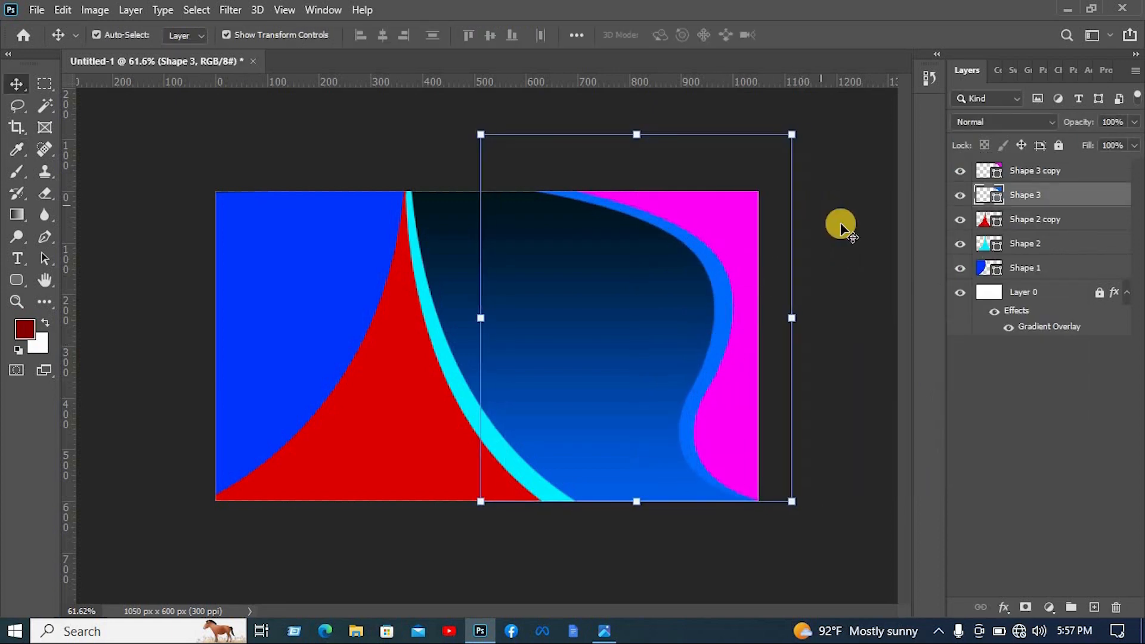
{"action": "left_click", "coordinate": [841, 226]}
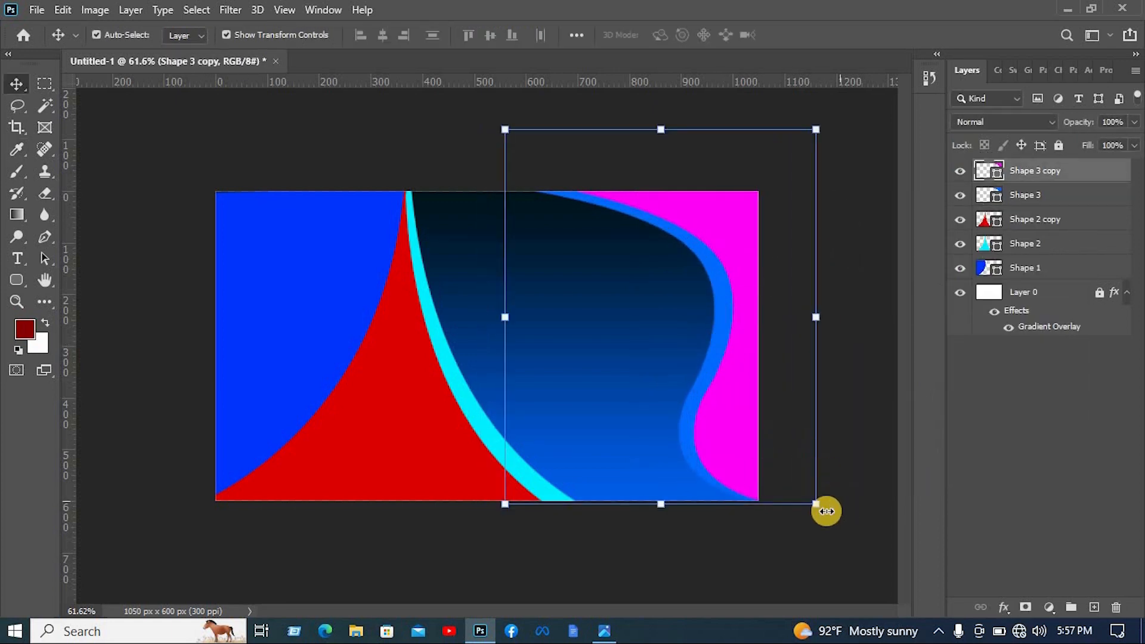
Lock the layers of the magenta and blue wavy shapes together.
{"action": "left_click_drag", "start_coordinate": [833, 510], "coordinate": [838, 498]}
{"action": "left_click", "coordinate": [856, 162]}
{"action": "left_click_drag", "start_coordinate": [828, 264], "coordinate": [739, 244]}
{"action": "left_click", "coordinate": [1059, 145]}
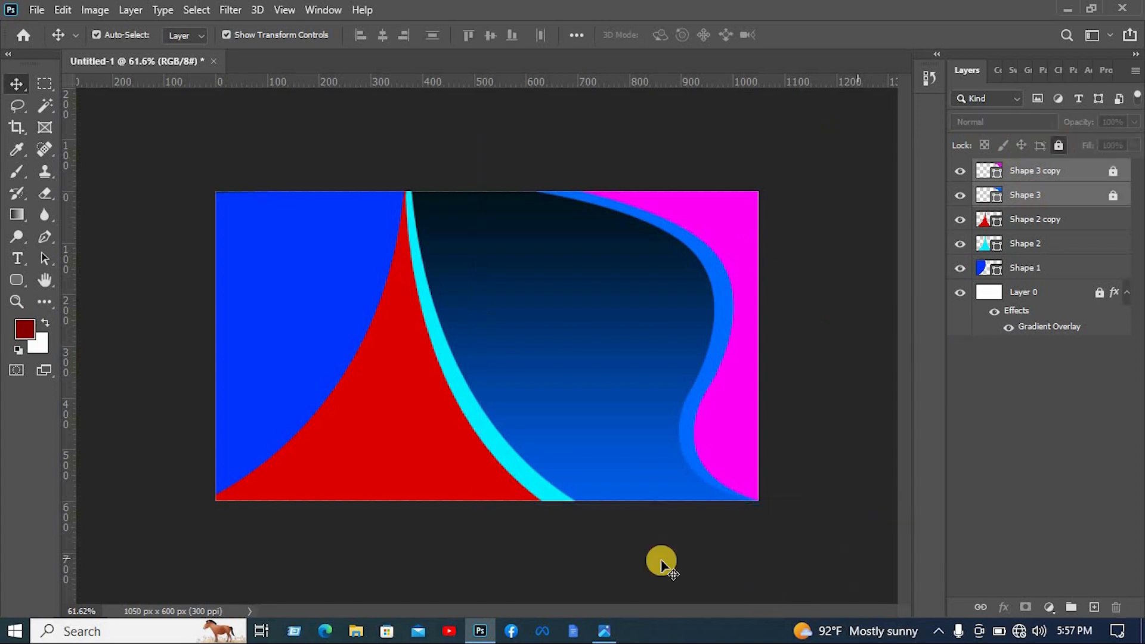
Transform the dark red and cyan shapes together to about 84% width and 94% height, keeping them against the canvas's lower-left corner.
{"action": "left_click_drag", "start_coordinate": [554, 529], "coordinate": [524, 457]}
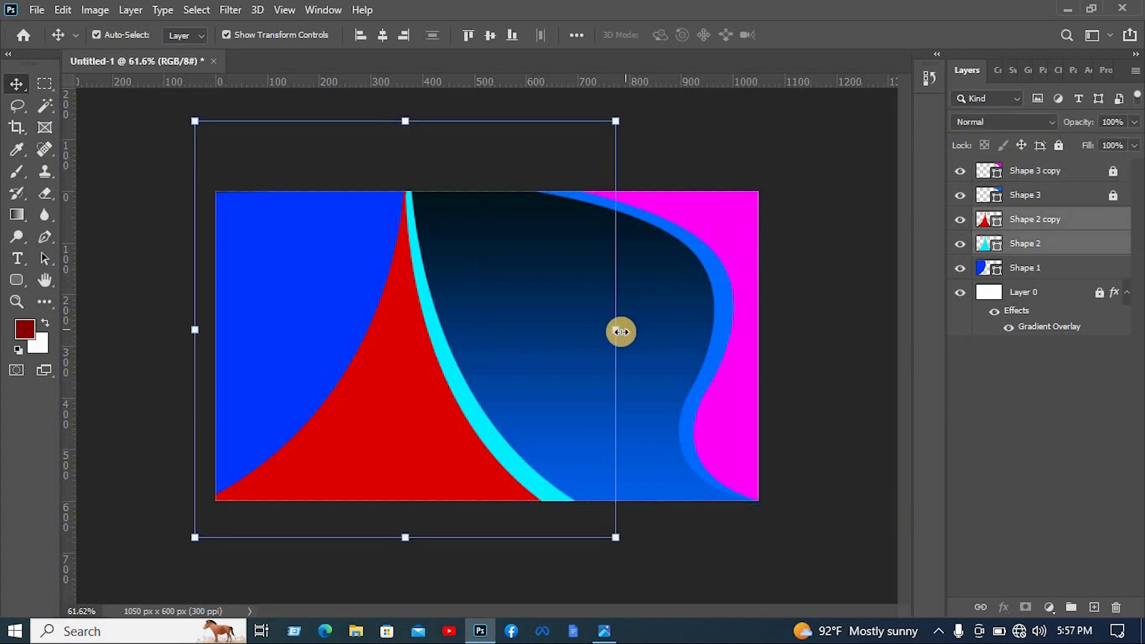
{"action": "left_click_drag", "start_coordinate": [621, 332], "coordinate": [569, 330]}
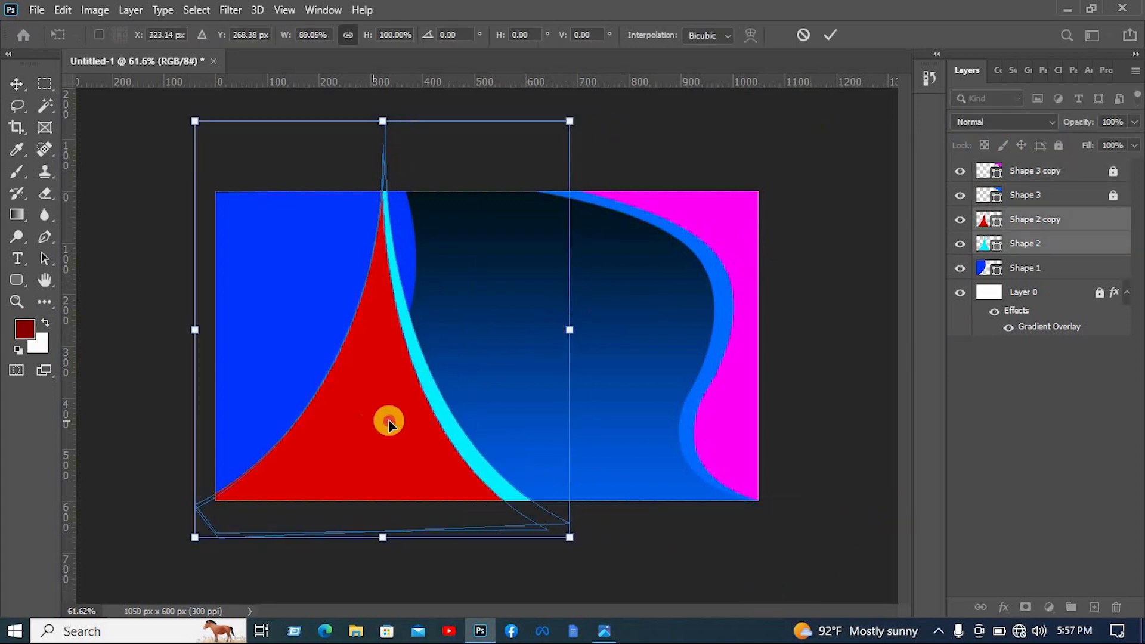
{"action": "left_click_drag", "start_coordinate": [388, 416], "coordinate": [390, 419]}
{"action": "left_click_drag", "start_coordinate": [580, 326], "coordinate": [561, 327]}
{"action": "left_click_drag", "start_coordinate": [374, 389], "coordinate": [374, 400]}
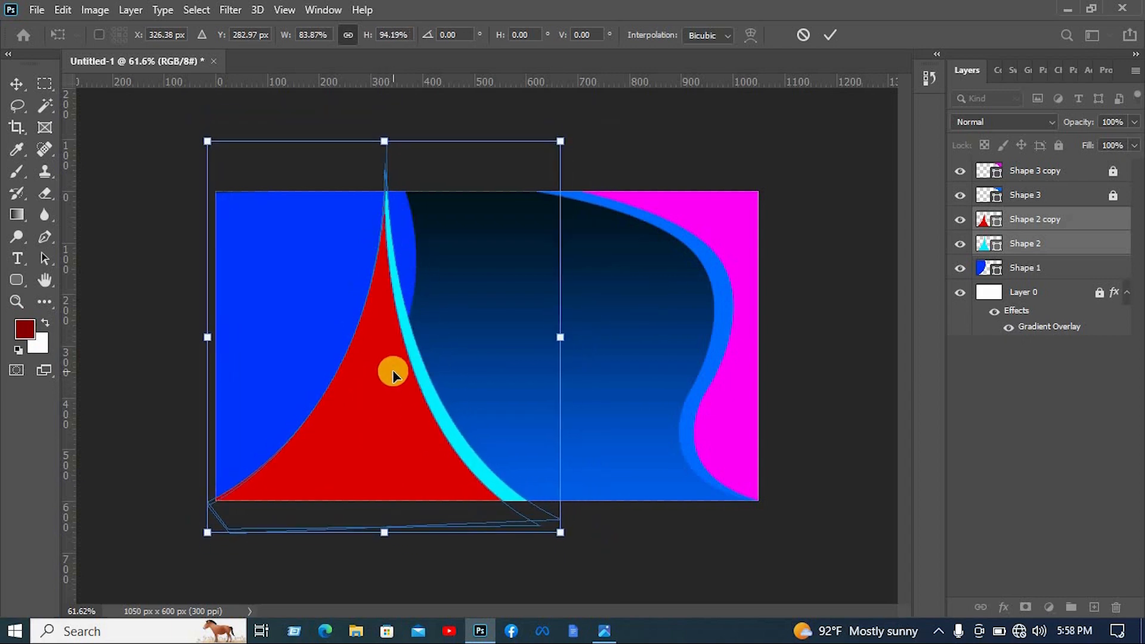
{"action": "left_click", "coordinate": [831, 34]}
{"action": "left_click", "coordinate": [808, 333]}
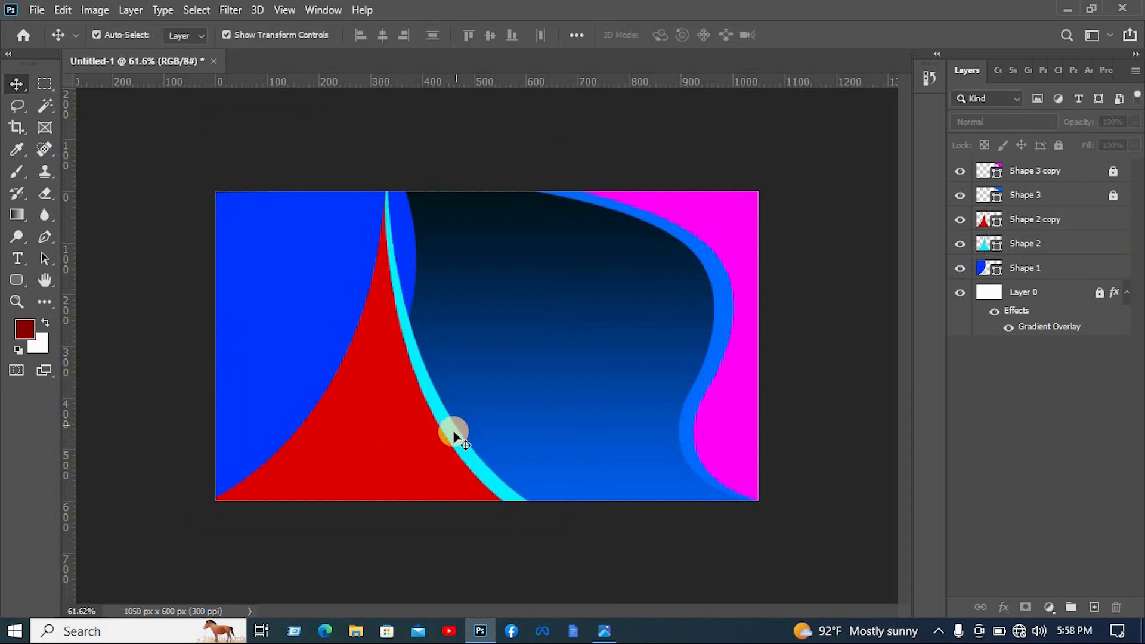
Warp the cyan shape by pulling its upper-right corner outward so its upper tip leans right and its band widens.
{"action": "left_click", "coordinate": [453, 431]}
{"action": "left_click", "coordinate": [559, 332]}
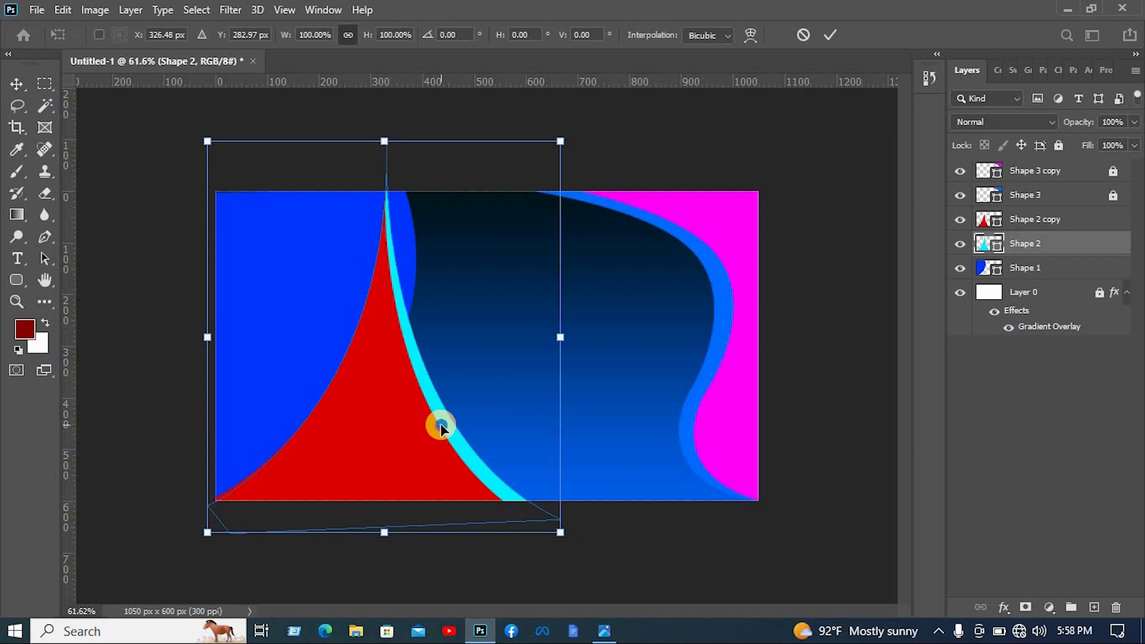
{"action": "right_click", "coordinate": [441, 426]}
{"action": "left_click", "coordinate": [507, 230]}
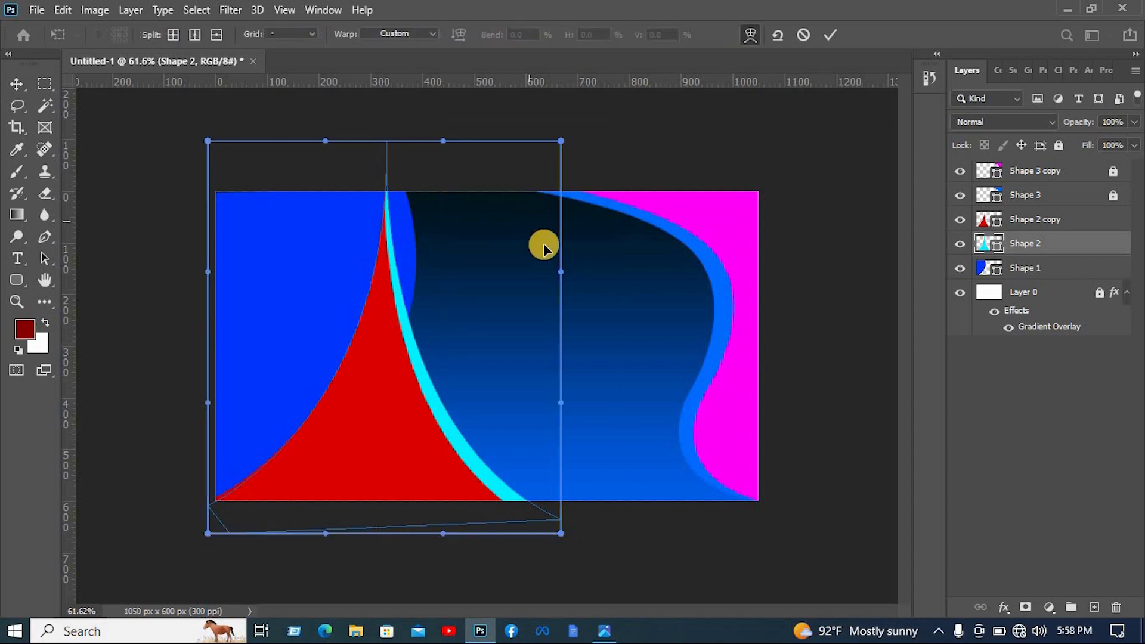
{"action": "left_click_drag", "start_coordinate": [561, 141], "coordinate": [647, 133]}
{"action": "scroll", "coordinate": [505, 237], "scroll_direction": "down", "scroll_amount": 3}
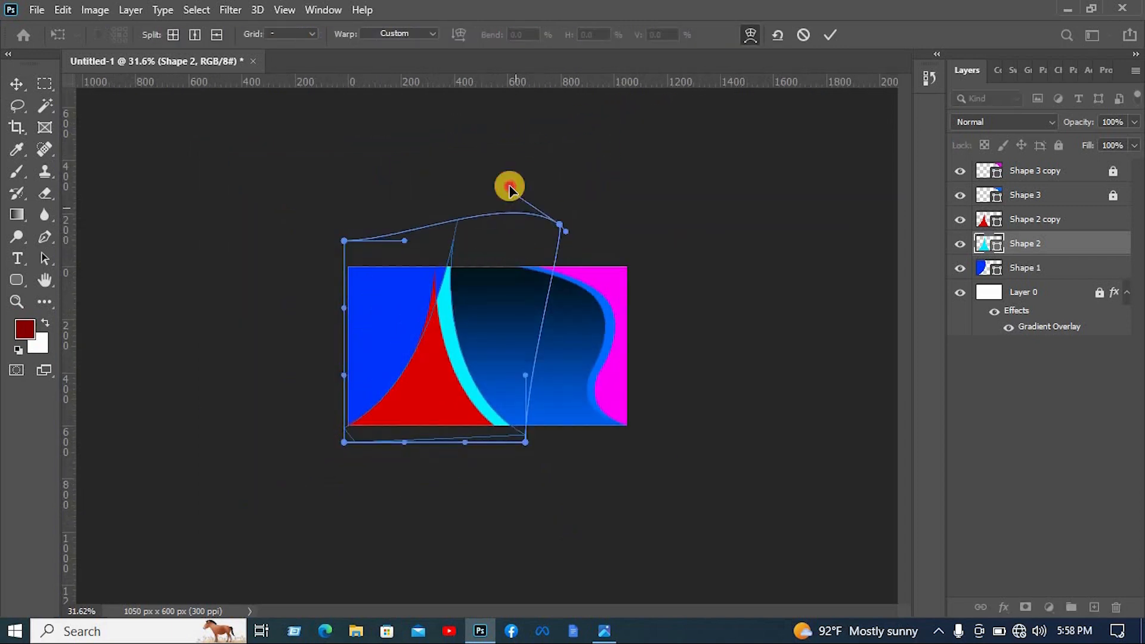
{"action": "left_click_drag", "start_coordinate": [508, 190], "coordinate": [512, 191]}
{"action": "left_click", "coordinate": [835, 34]}
Warp the dark red shape's upper part up and to the right so its tip meets the cyan band at the canvas's top edge.
{"action": "left_click", "coordinate": [434, 403]}
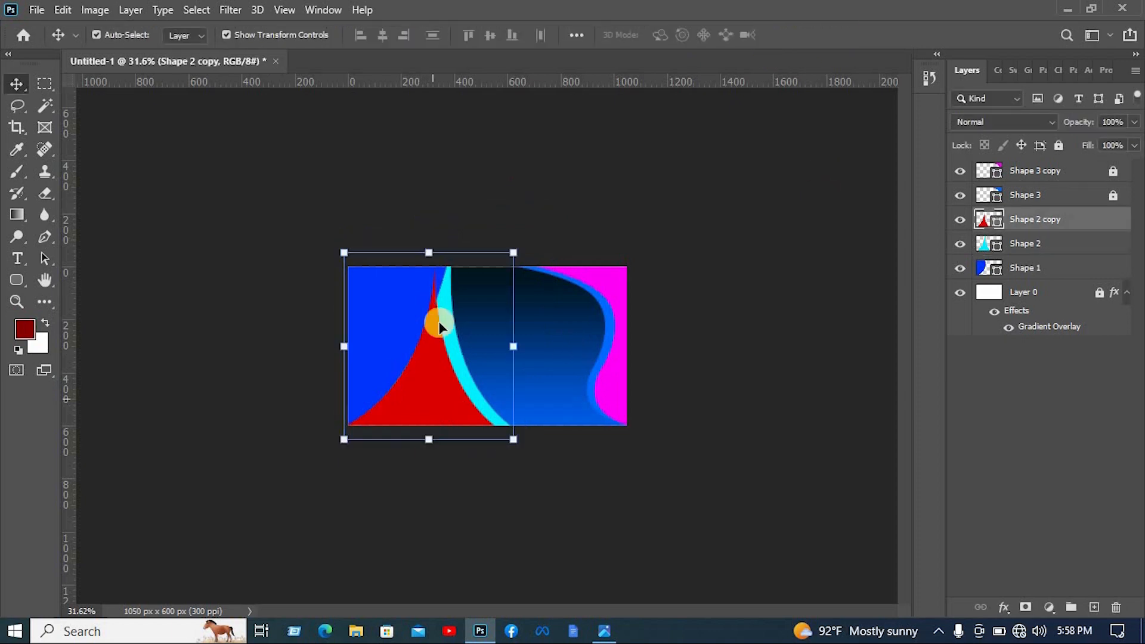
{"action": "left_click", "coordinate": [424, 348]}
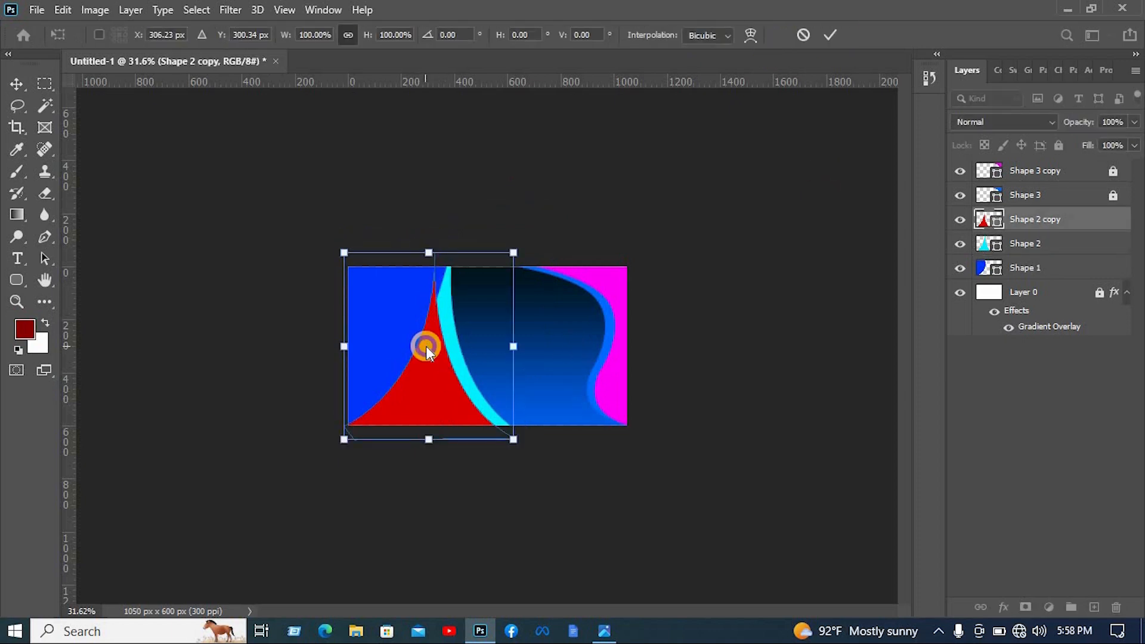
{"action": "right_click", "coordinate": [426, 345]}
{"action": "key", "text": "w"}
{"action": "scroll", "coordinate": [452, 387], "scroll_direction": "up", "scroll_amount": 3}
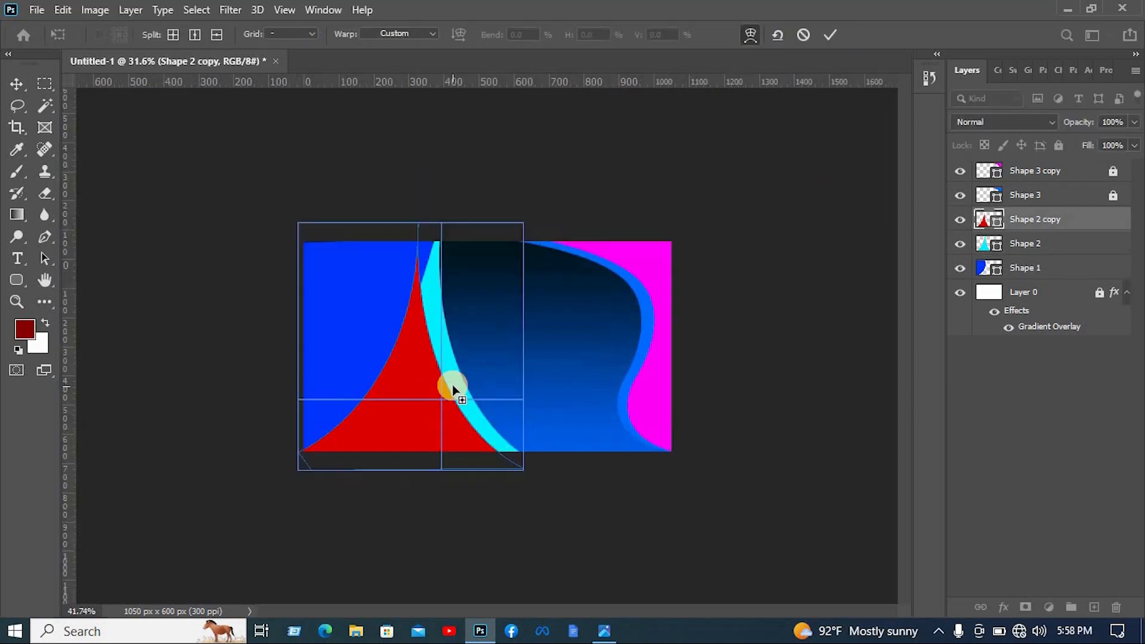
{"action": "scroll", "coordinate": [453, 386], "scroll_direction": "up", "scroll_amount": 5}
{"action": "left_click_drag", "start_coordinate": [429, 146], "coordinate": [529, 35]}
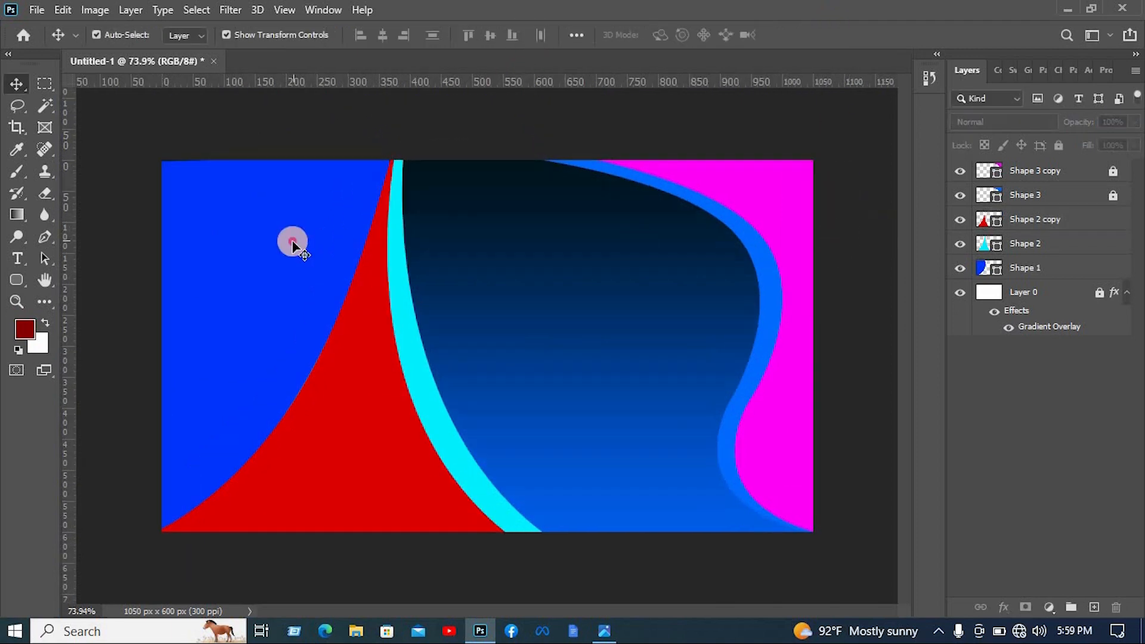
Recolor the blue shape in the canvas's upper-left area black (#000000).
{"action": "left_click", "coordinate": [294, 242]}
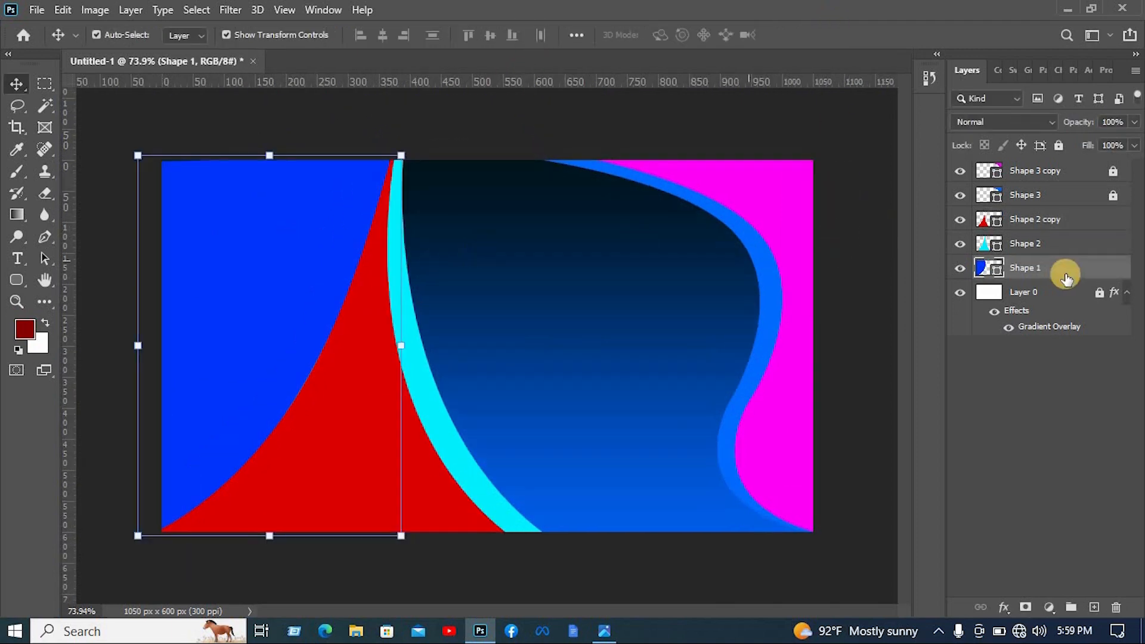
{"action": "left_click", "coordinate": [986, 271]}
{"action": "double_click", "coordinate": [988, 271]}
{"action": "type", "text": "000000"}
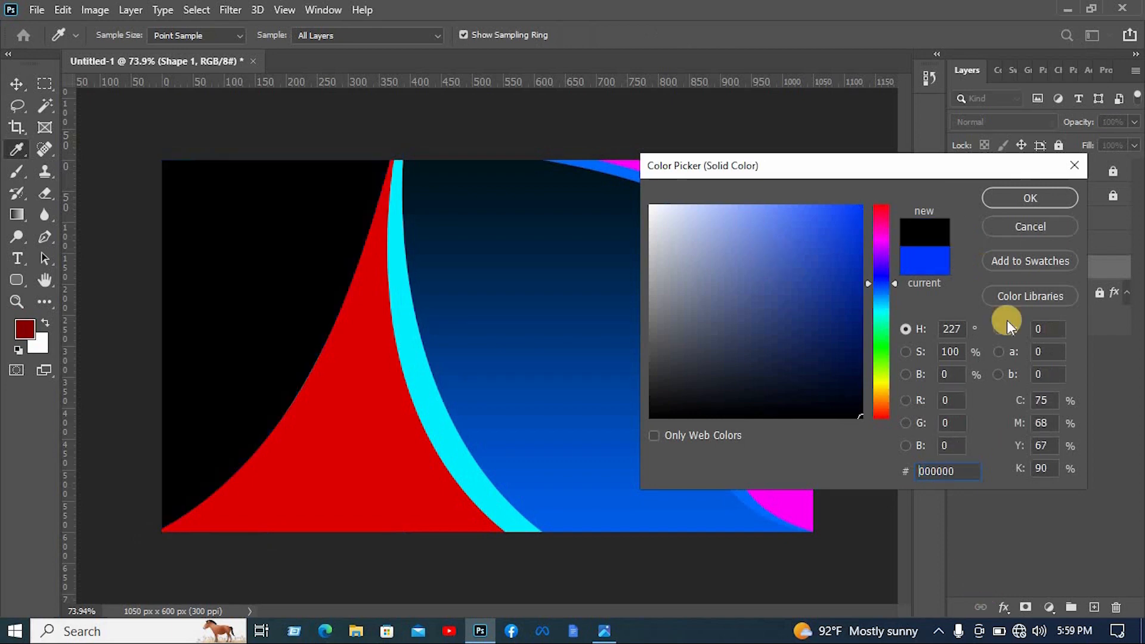
{"action": "left_click", "coordinate": [1010, 203]}
Add a gradient overlay to the large red shape using the Blue_13 preset from the Blues group.
{"action": "left_click", "coordinate": [365, 404]}
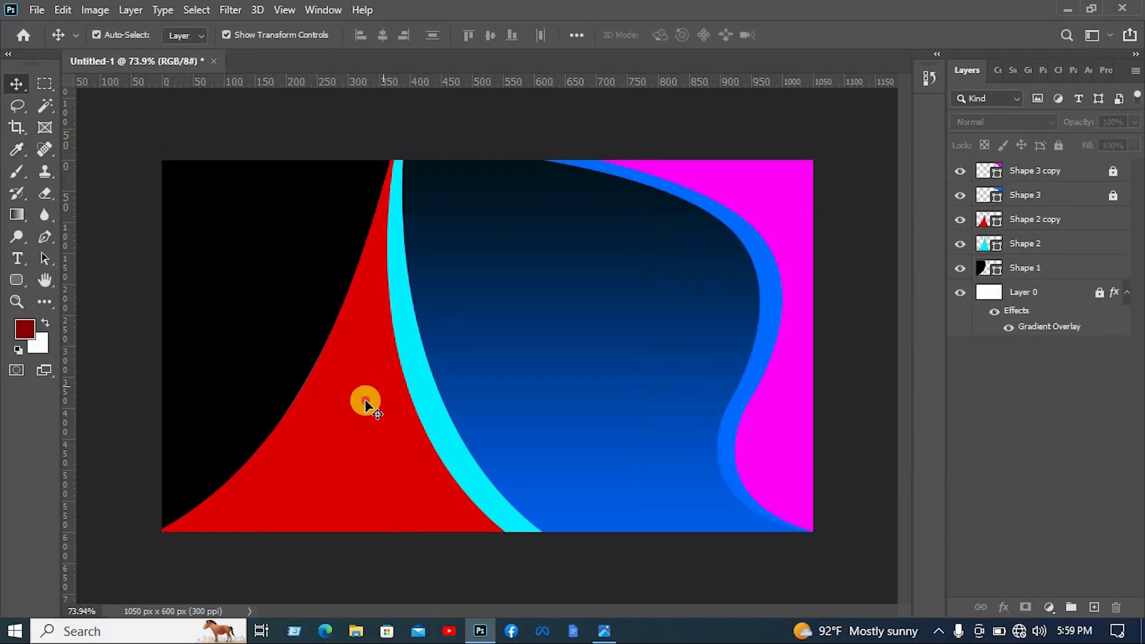
{"action": "right_click", "coordinate": [1048, 219]}
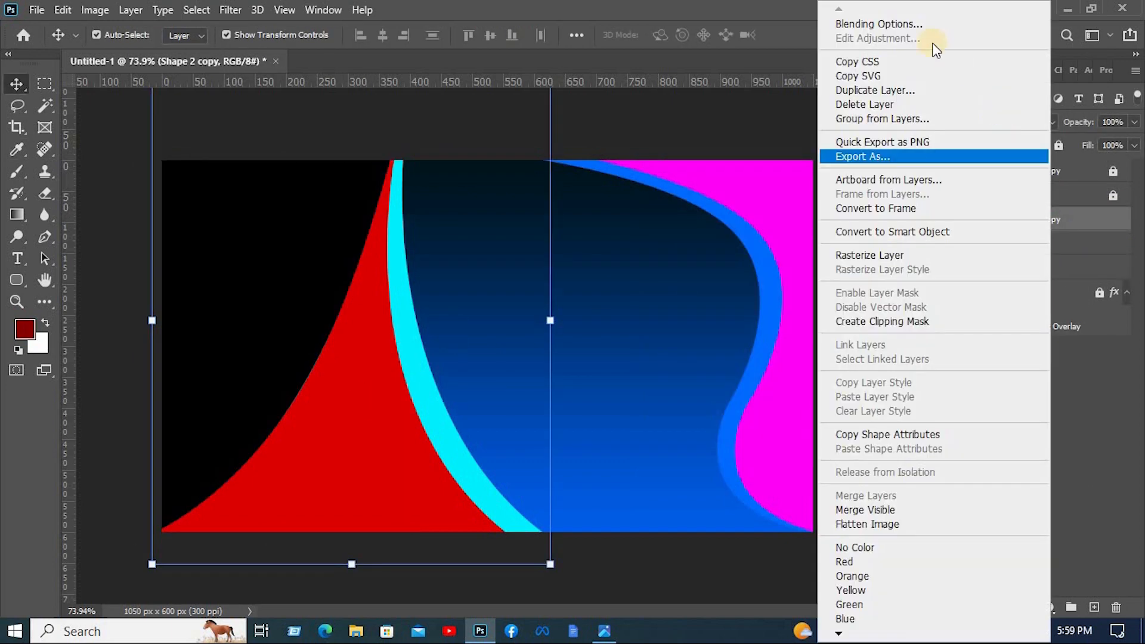
{"action": "left_click", "coordinate": [910, 24]}
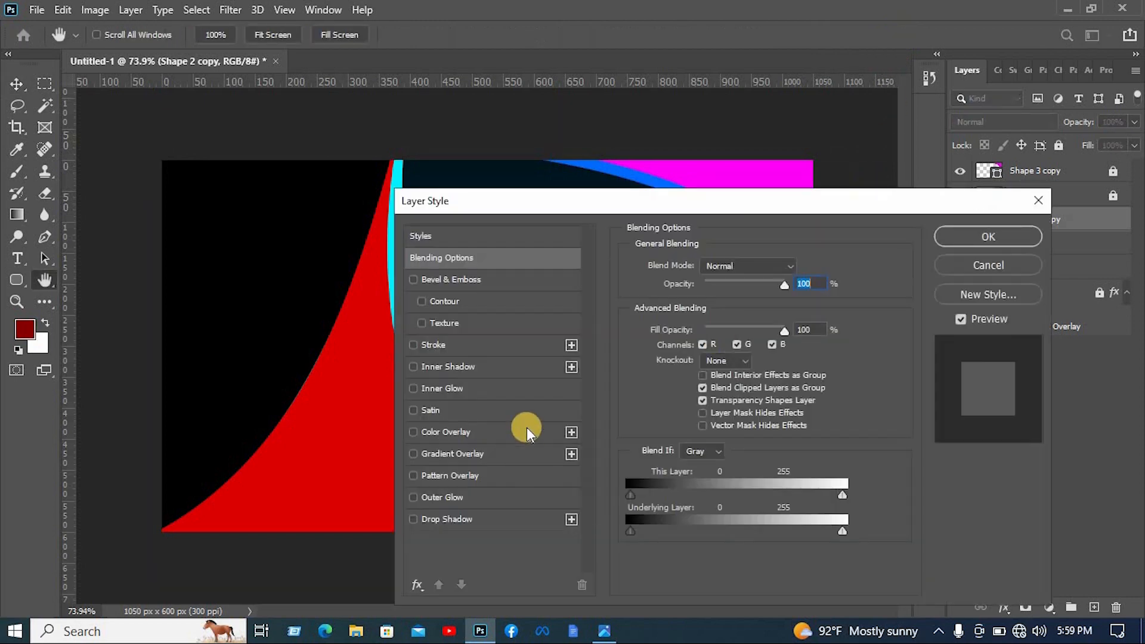
{"action": "left_click", "coordinate": [453, 453]}
{"action": "left_click_drag", "start_coordinate": [549, 203], "coordinate": [724, 131]}
{"action": "left_click", "coordinate": [915, 230]}
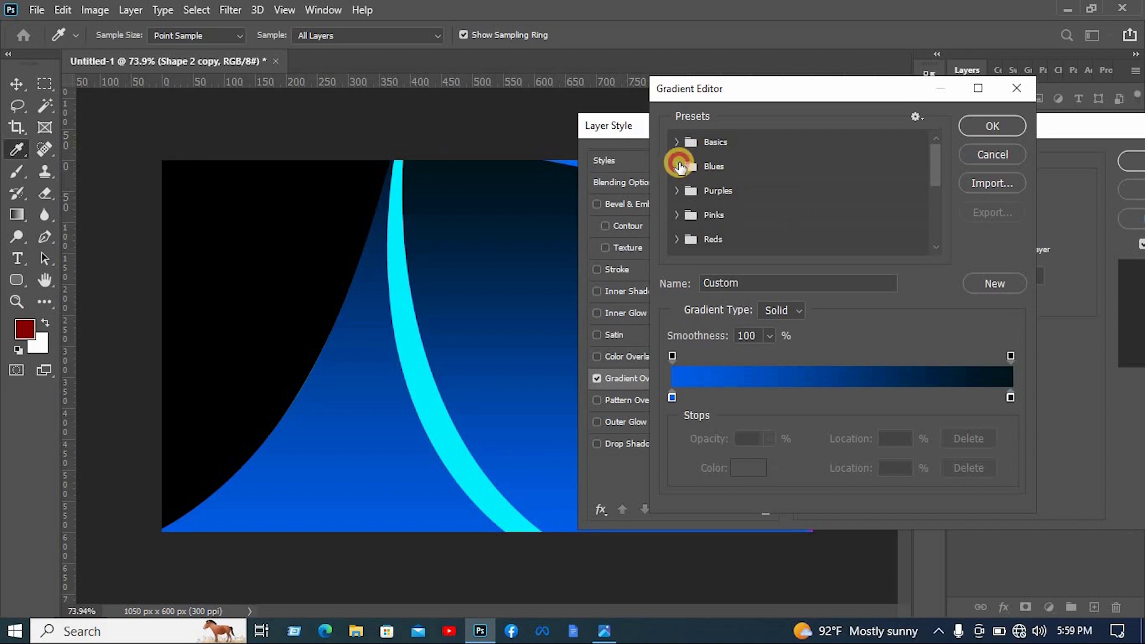
{"action": "left_click", "coordinate": [677, 166]}
{"action": "scroll", "coordinate": [838, 239], "scroll_direction": "down", "scroll_amount": 1}
{"action": "left_click", "coordinate": [778, 205]}
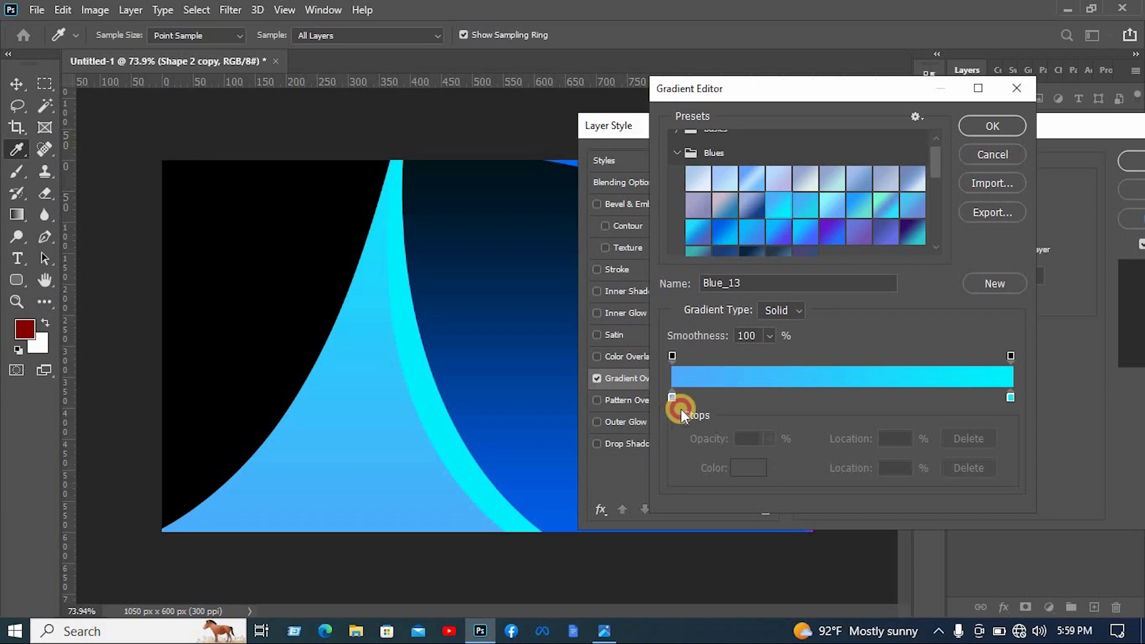
Recolor the overlay gradient's starting stop to a near-black navy so it runs dark to cyan, and apply the layer style.
{"action": "left_click", "coordinate": [753, 471]}
{"action": "left_click", "coordinate": [860, 403]}
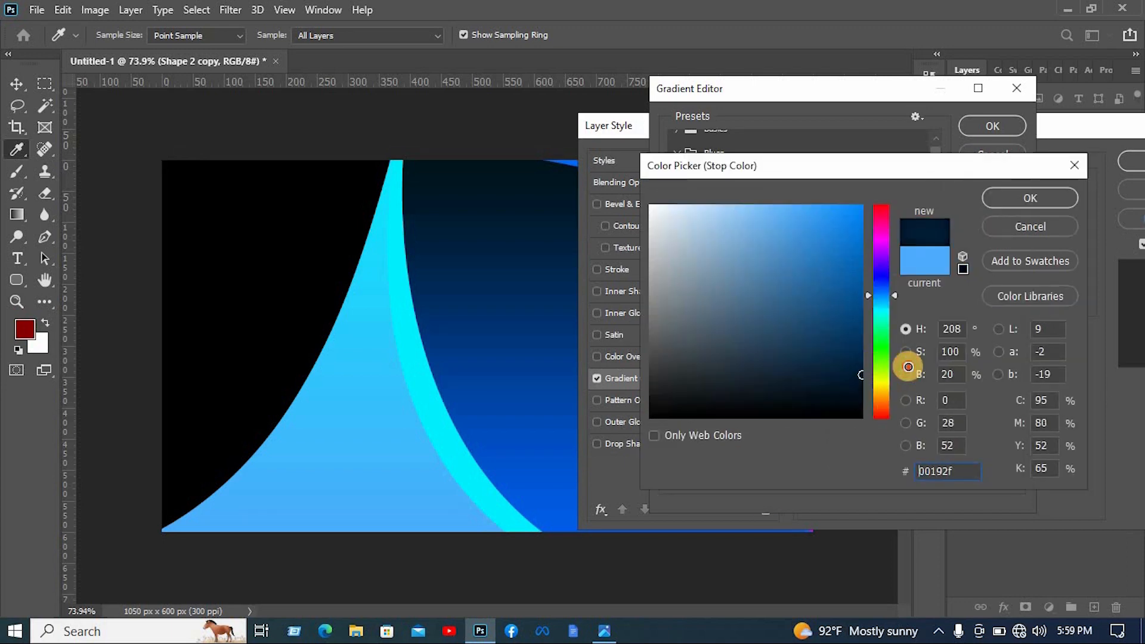
{"action": "left_click", "coordinate": [1028, 197]}
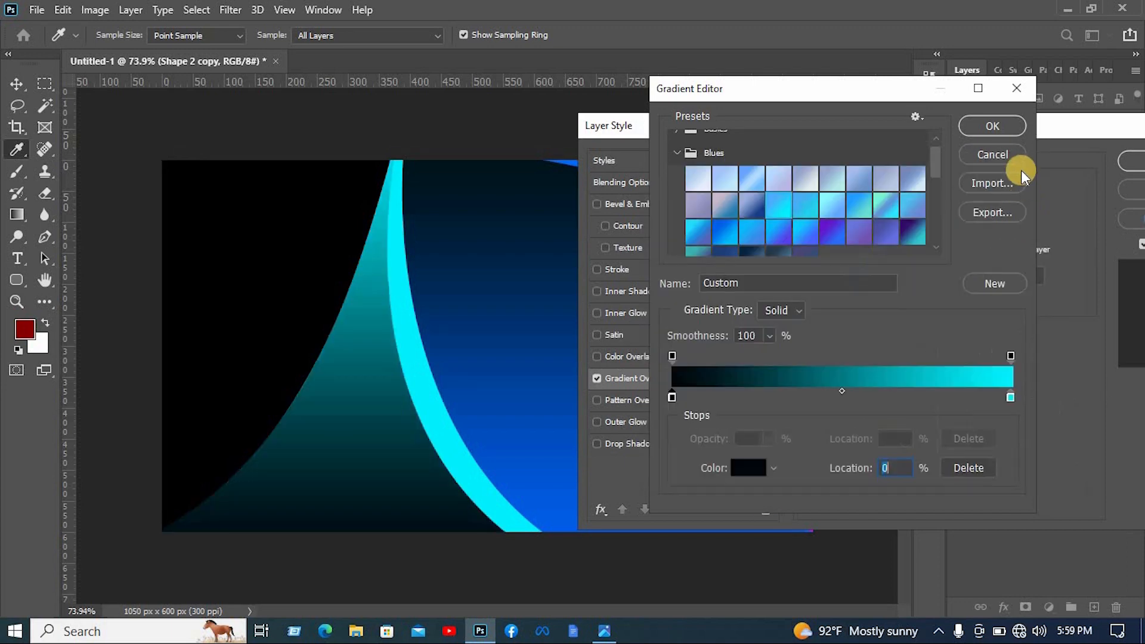
{"action": "left_click", "coordinate": [994, 126]}
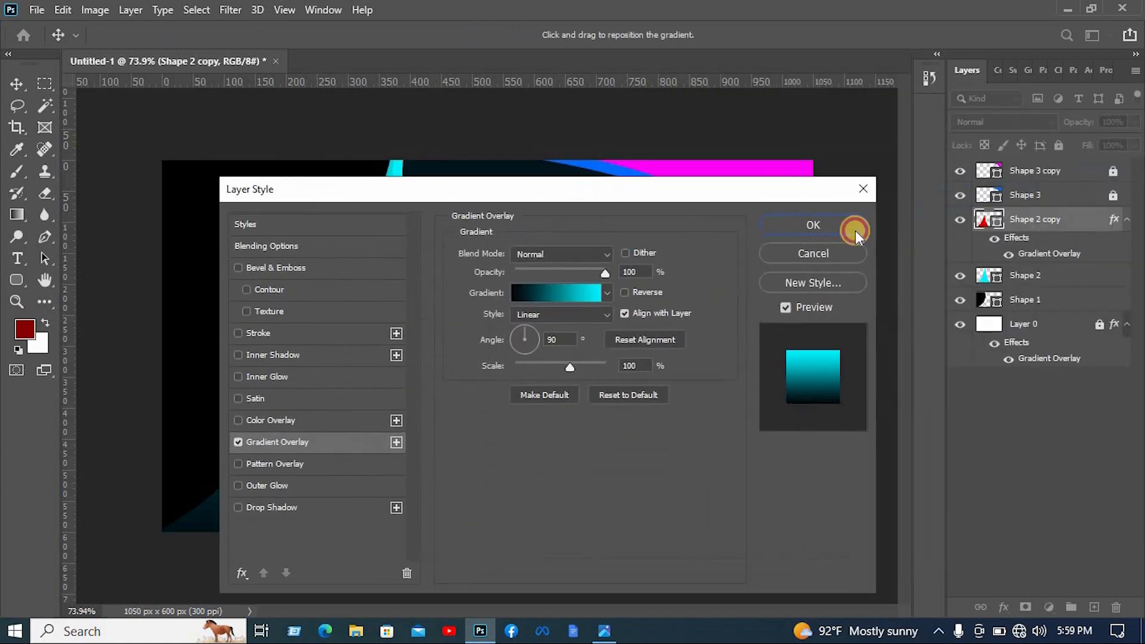
{"action": "left_click", "coordinate": [836, 220]}
{"action": "left_click", "coordinate": [853, 181]}
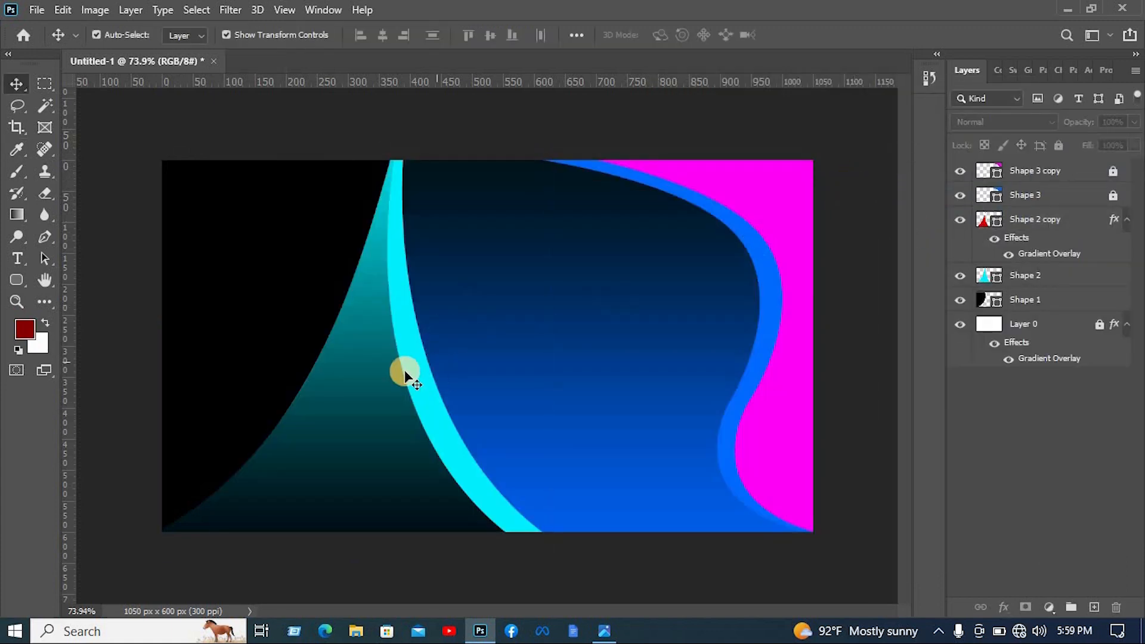
Add a gradient overlay to the narrow cyan band (Shape 2) using the Blue_13 preset from the Blues group.
{"action": "left_click", "coordinate": [420, 373]}
{"action": "right_click", "coordinate": [1032, 268]}
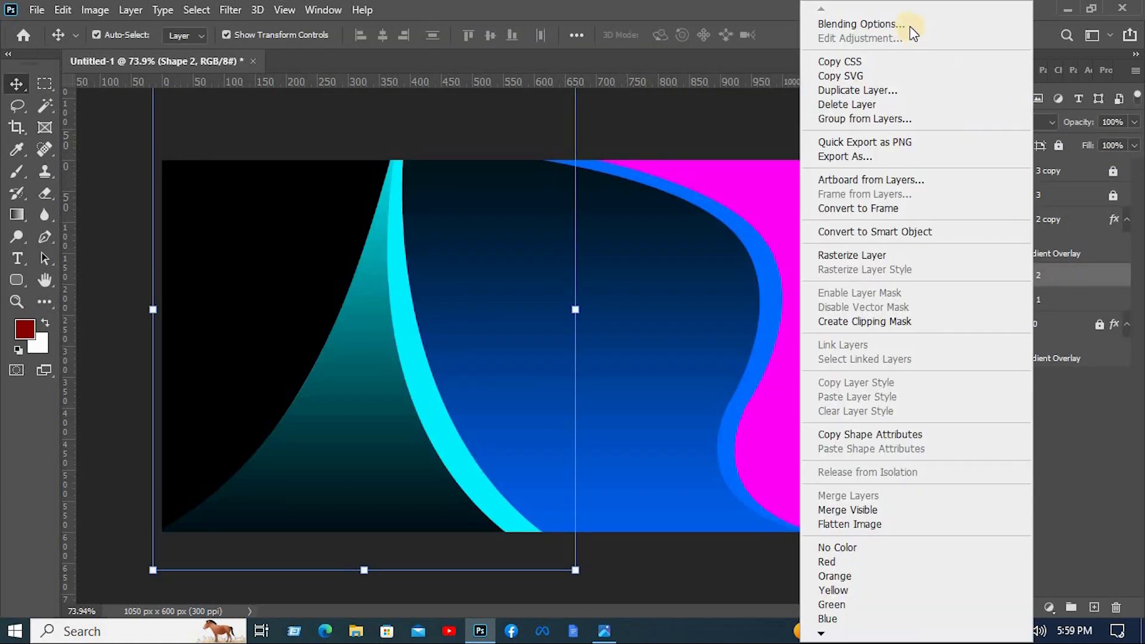
{"action": "left_click", "coordinate": [908, 28]}
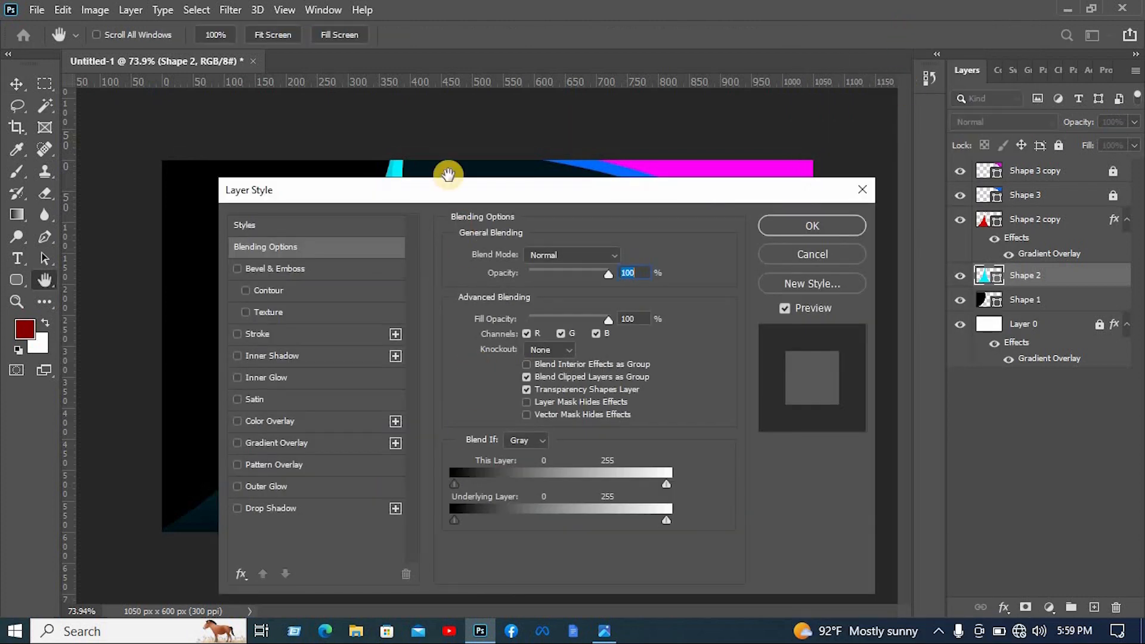
{"action": "left_click_drag", "start_coordinate": [663, 190], "coordinate": [1012, 155]}
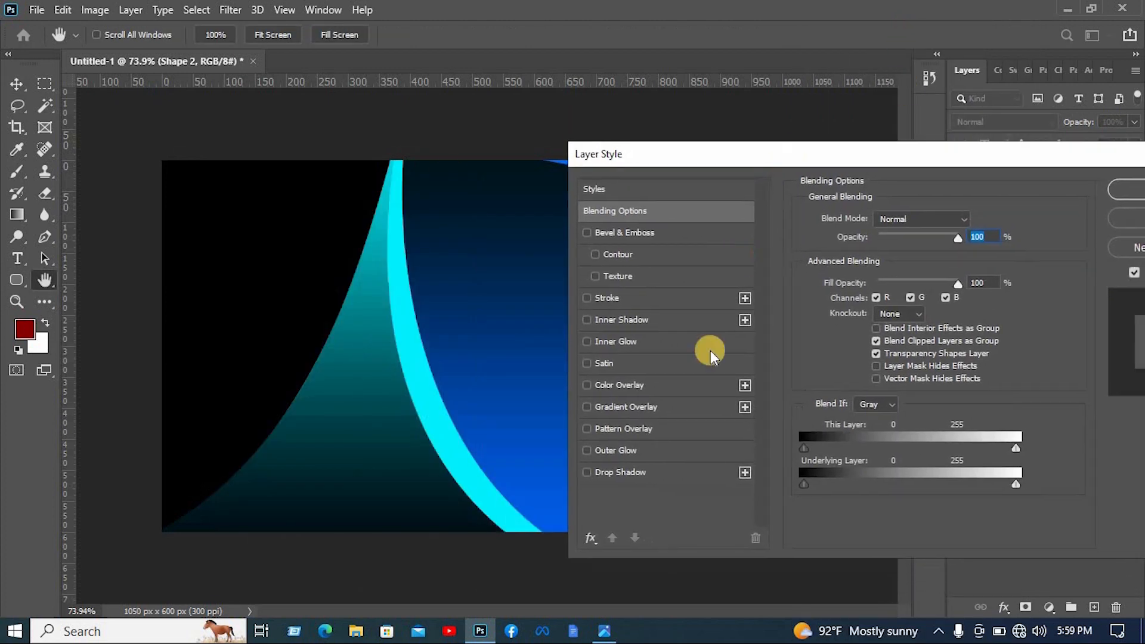
{"action": "left_click", "coordinate": [660, 408]}
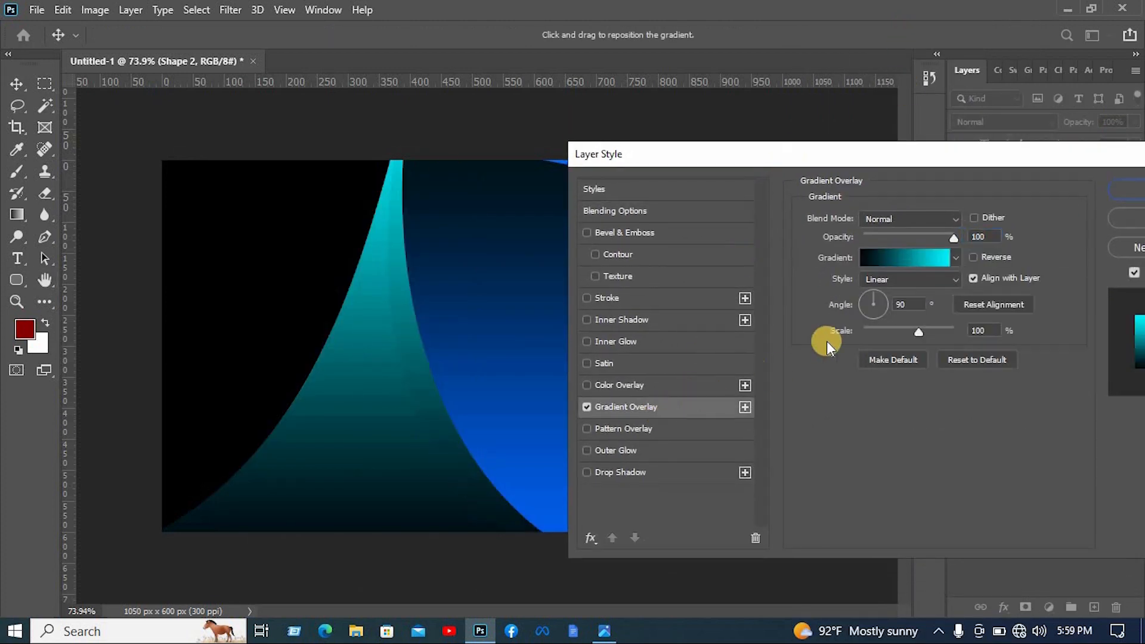
{"action": "left_click", "coordinate": [922, 264]}
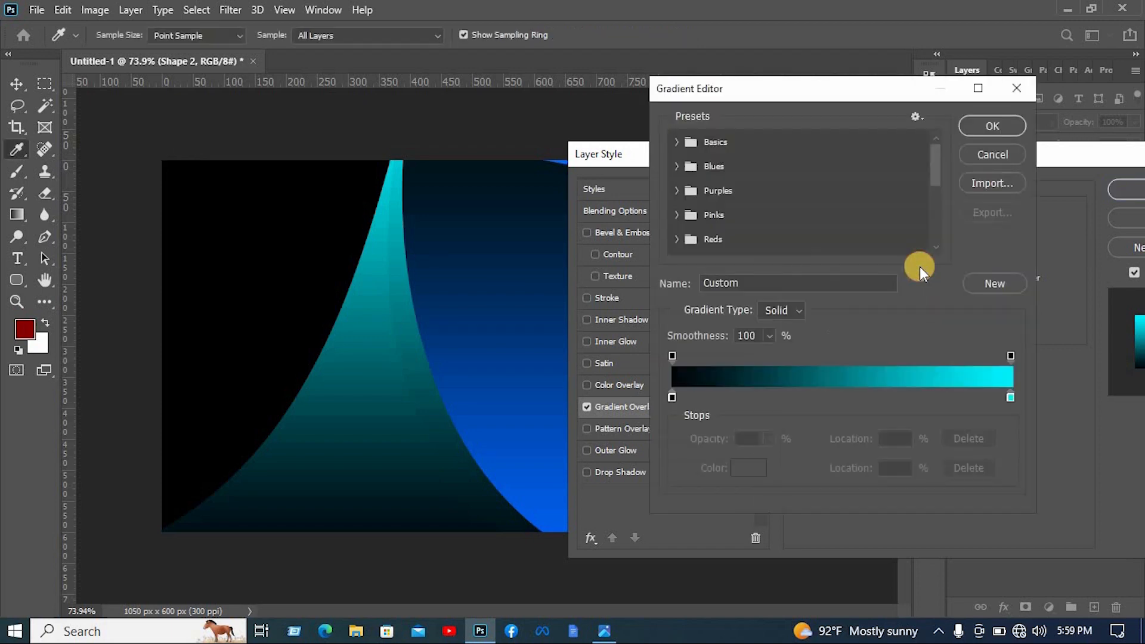
{"action": "left_click", "coordinate": [680, 162]}
{"action": "scroll", "coordinate": [807, 230], "scroll_direction": "down", "scroll_amount": 1}
{"action": "left_click", "coordinate": [785, 204]}
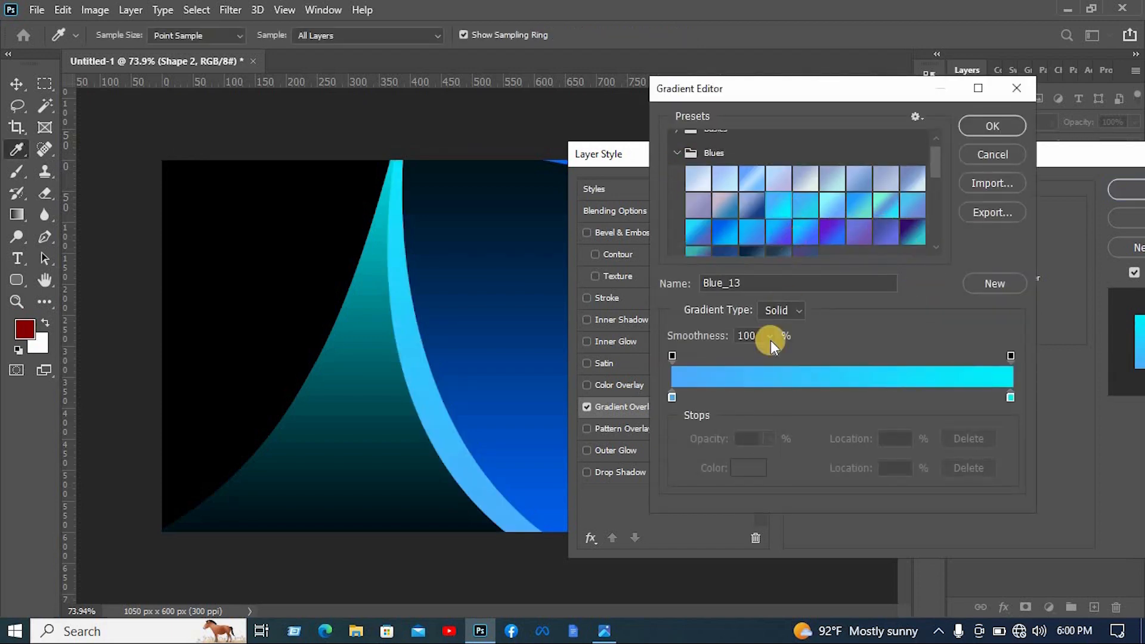
Set the starting stop of the band's gradient to dark blue (#004e93) and accept the gradient.
{"action": "left_click", "coordinate": [672, 397]}
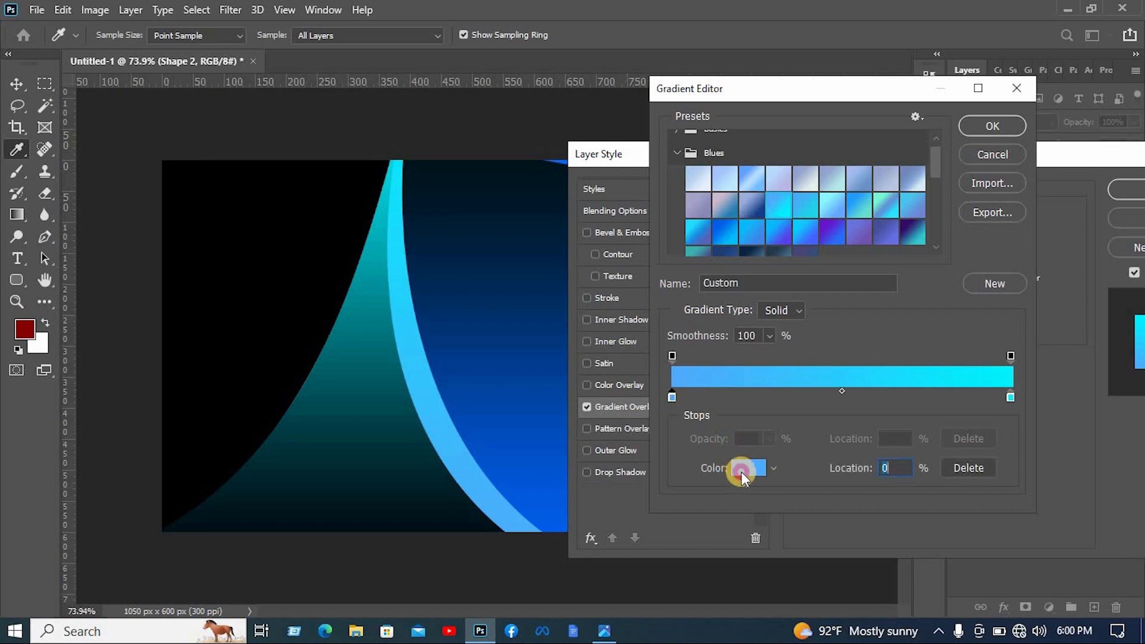
{"action": "left_click", "coordinate": [742, 471]}
{"action": "left_click", "coordinate": [868, 295]}
{"action": "left_click", "coordinate": [1004, 207]}
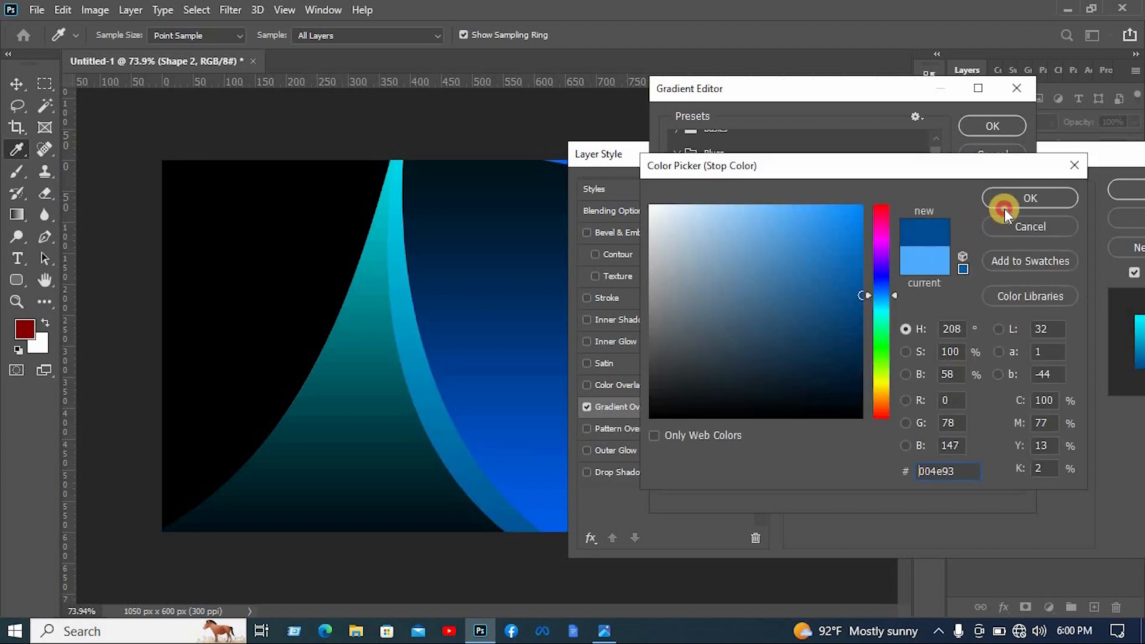
{"action": "left_click", "coordinate": [1001, 199]}
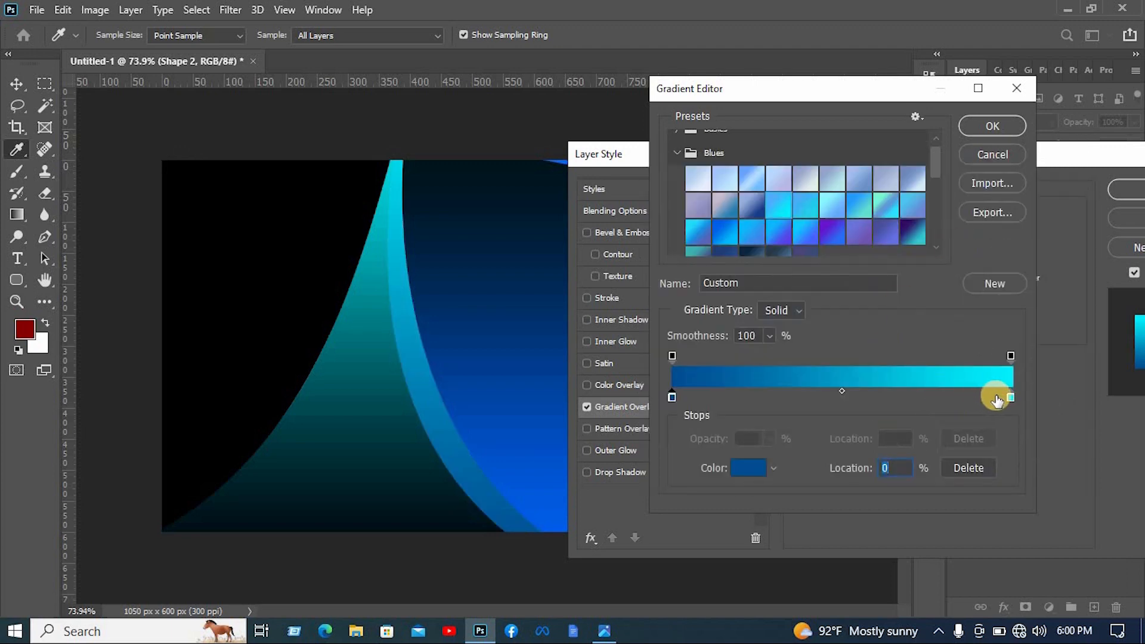
{"action": "left_click", "coordinate": [966, 127]}
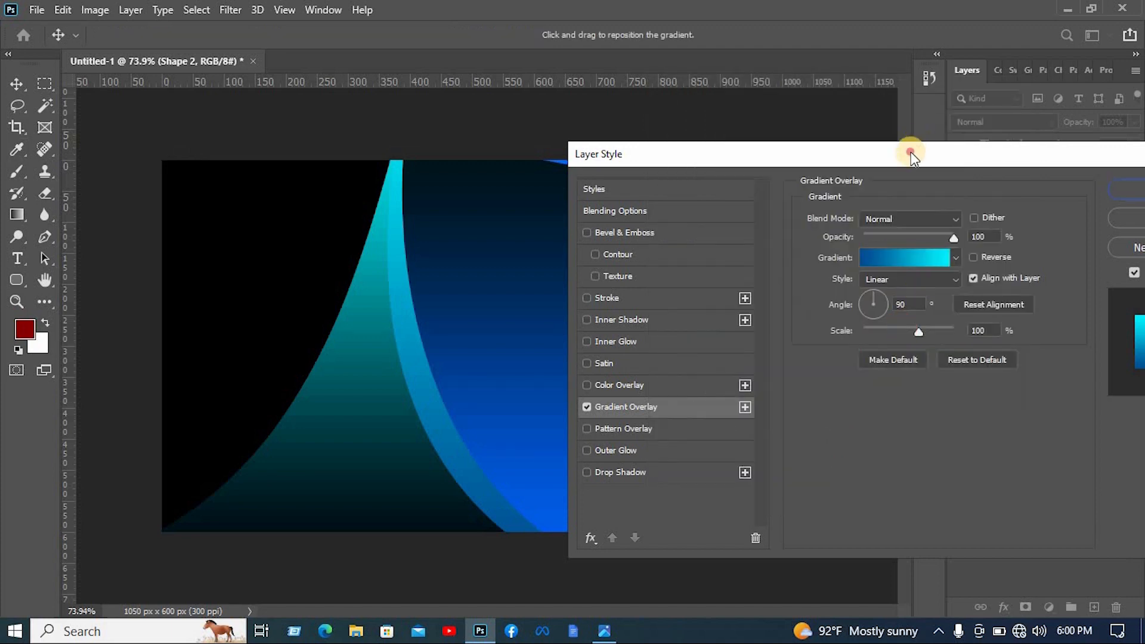
Rotate the band's gradient overlay to an angle of about 36° and apply the layer style.
{"action": "left_click_drag", "start_coordinate": [910, 151], "coordinate": [786, 150]}
{"action": "left_click_drag", "start_coordinate": [757, 296], "coordinate": [760, 295]}
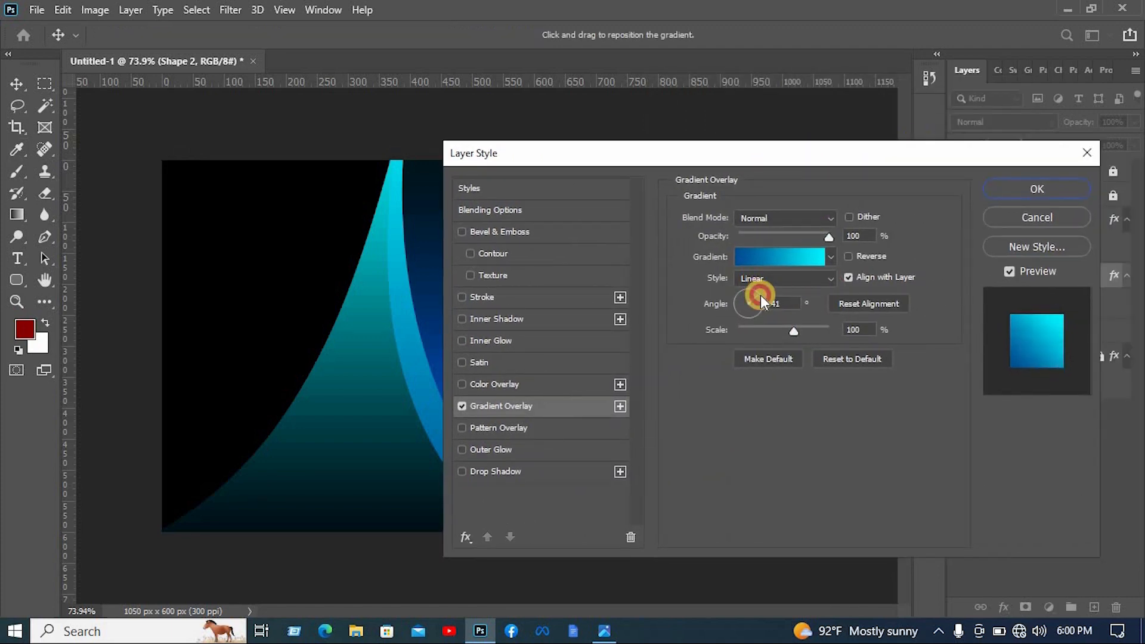
{"action": "left_click", "coordinate": [1021, 187]}
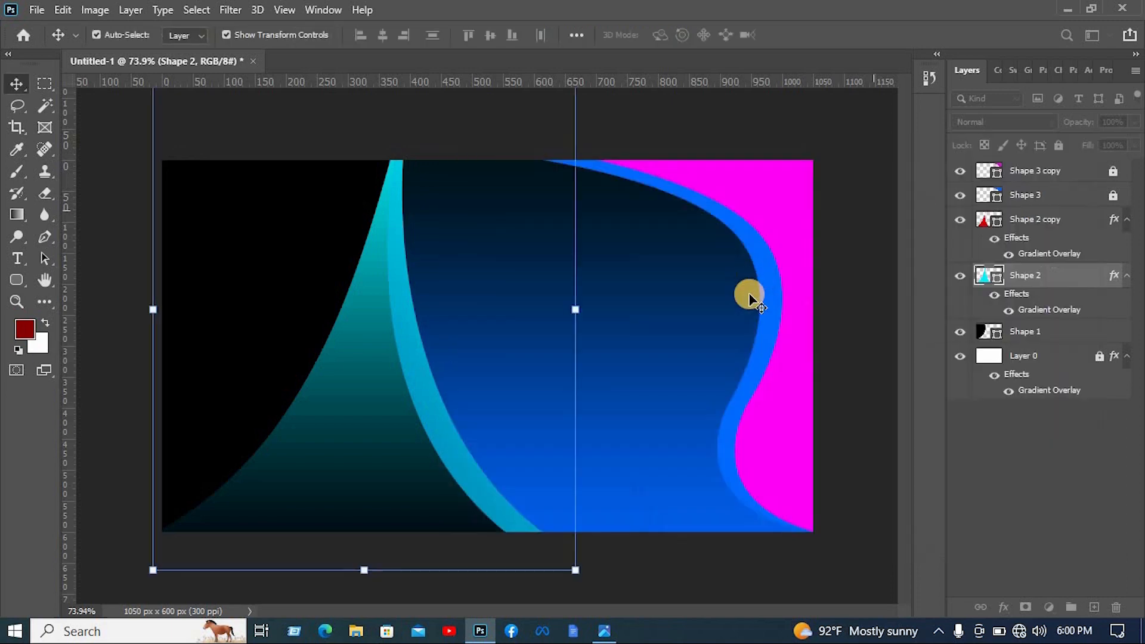
Unlock the Shape 3 and Shape 3 copy layers and give the magenta shape a gradient overlay with the Blue_13 preset.
{"action": "left_click", "coordinate": [1113, 172]}
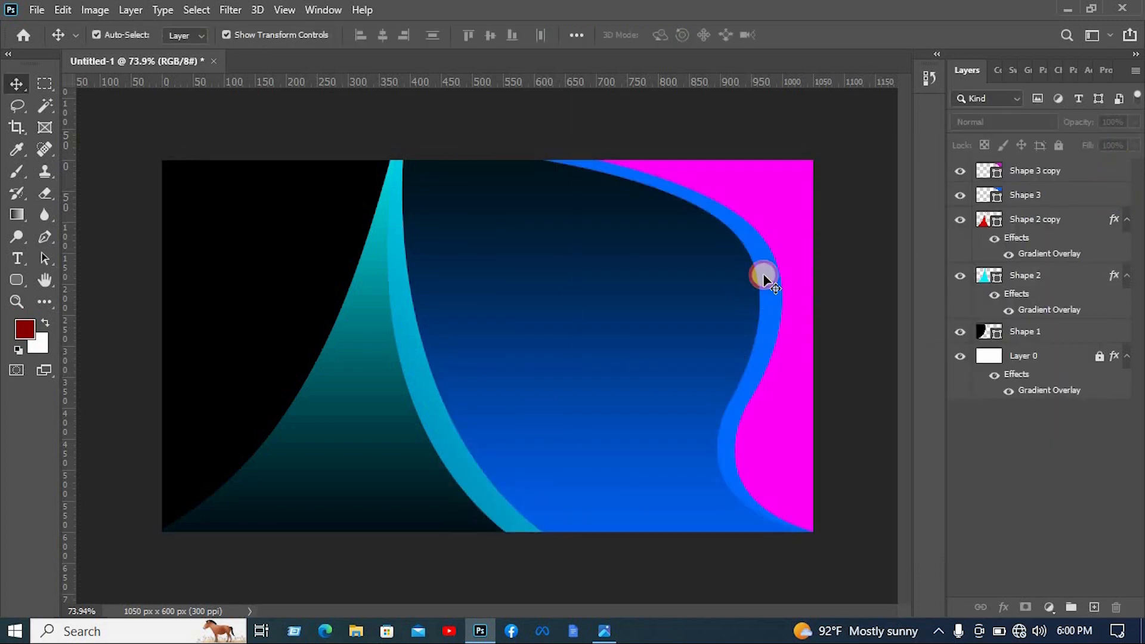
{"action": "left_click", "coordinate": [1032, 172]}
{"action": "right_click", "coordinate": [1032, 171]}
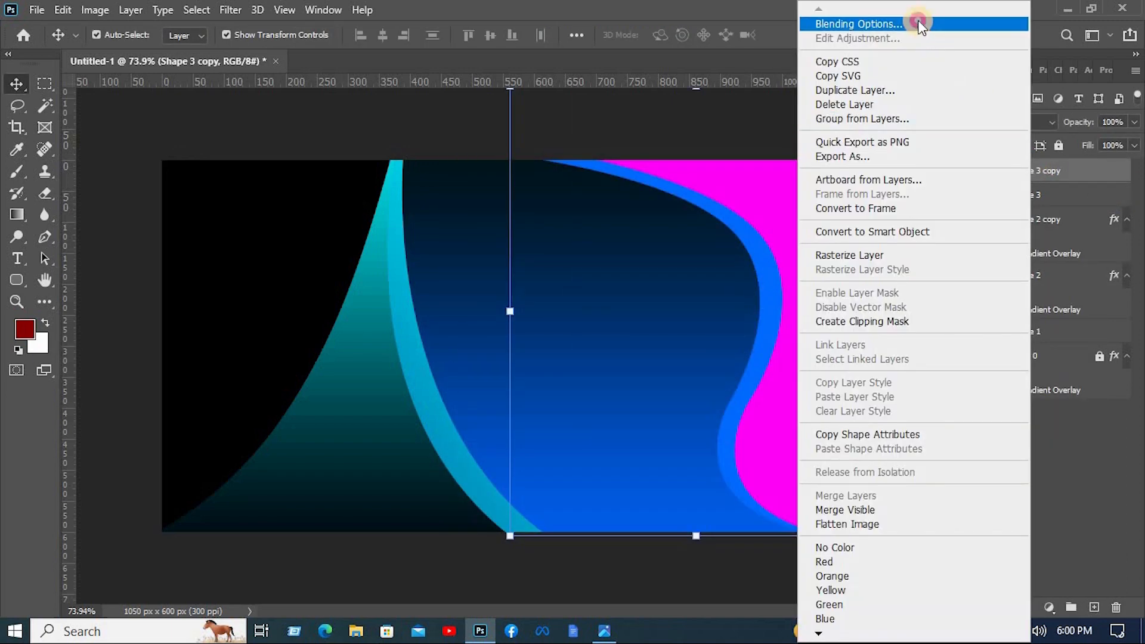
{"action": "left_click", "coordinate": [907, 28]}
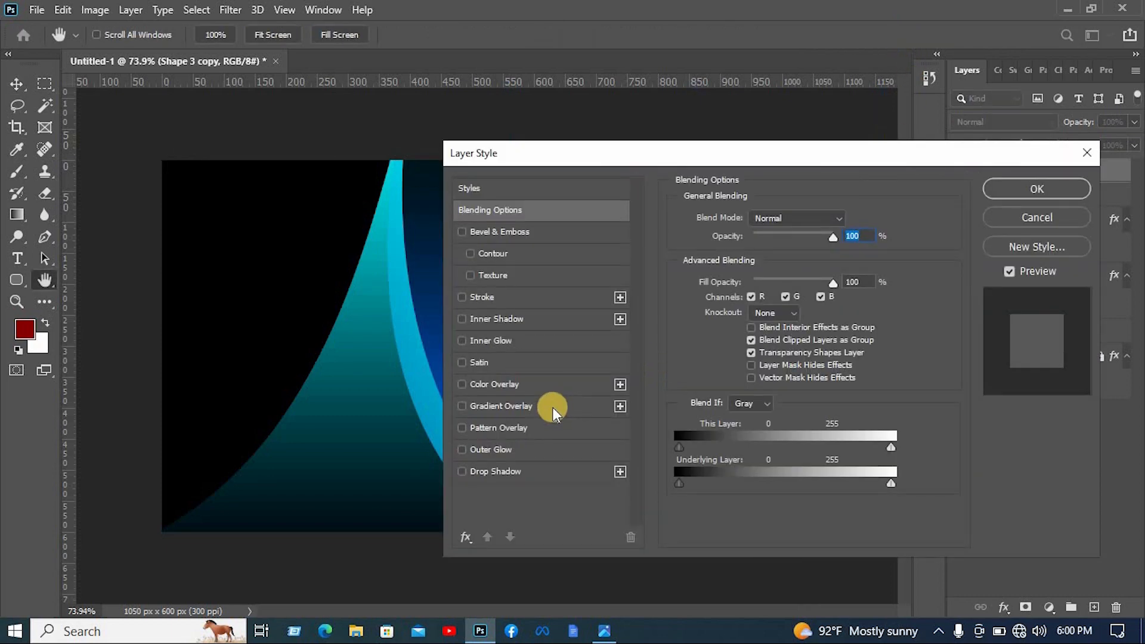
{"action": "left_click", "coordinate": [553, 406]}
{"action": "left_click", "coordinate": [574, 230]}
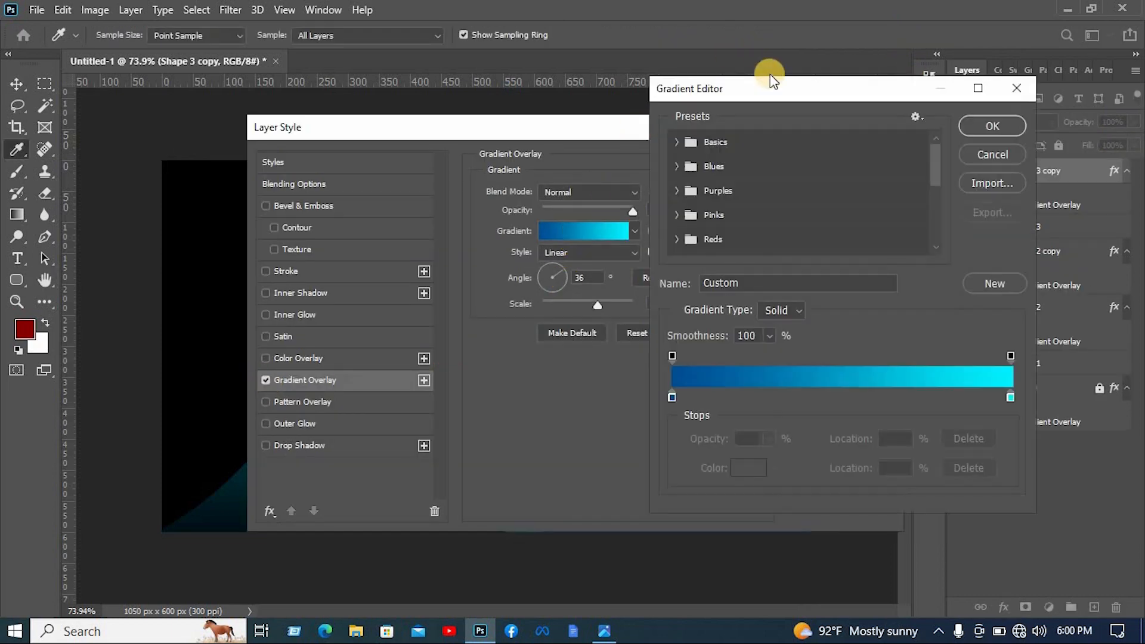
{"action": "left_click", "coordinate": [677, 165]}
{"action": "scroll", "coordinate": [767, 222], "scroll_direction": "down", "scroll_amount": 1}
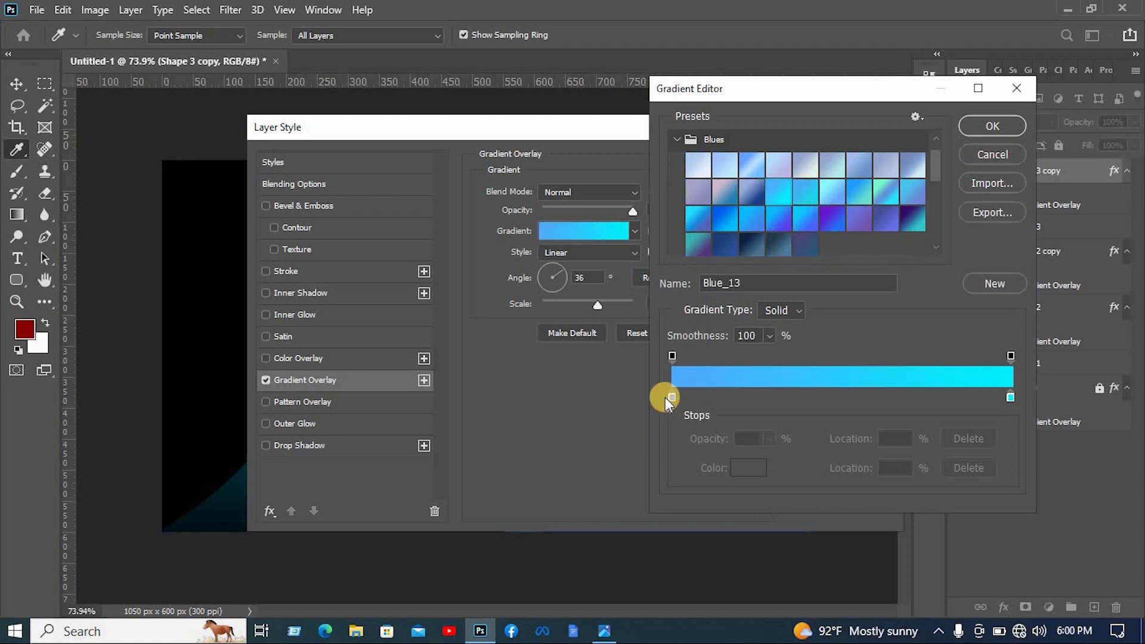
Set the starting stop of the magenta shape's overlay gradient to near-black navy (#001120) and apply the layer style.
{"action": "left_click", "coordinate": [756, 467]}
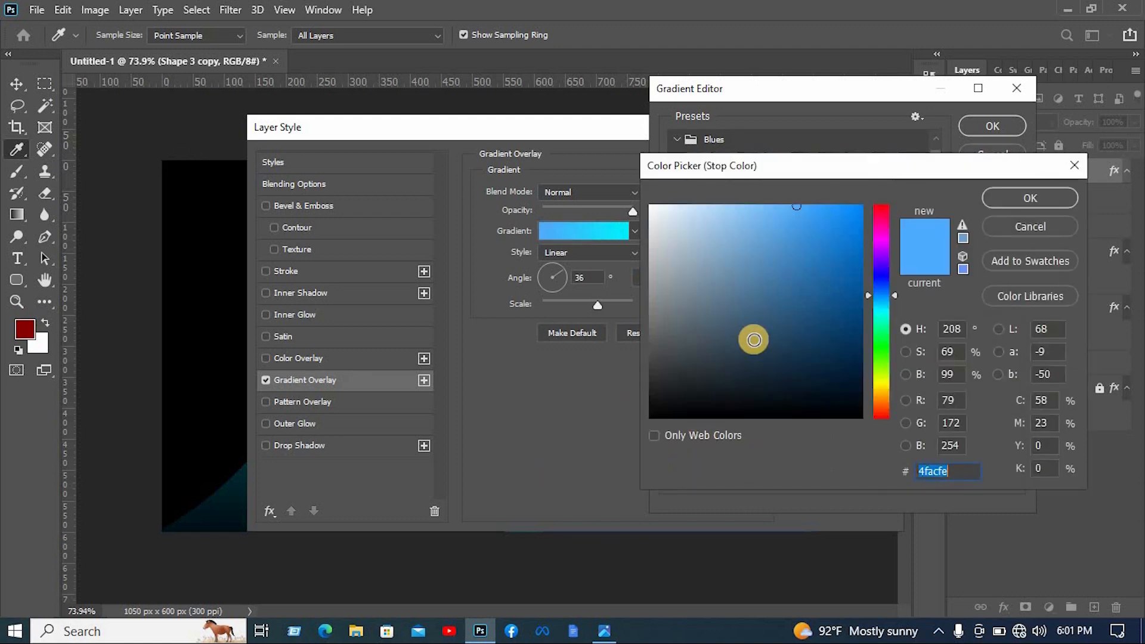
{"action": "left_click_drag", "start_coordinate": [853, 352], "coordinate": [860, 392]}
{"action": "left_click", "coordinate": [1046, 195]}
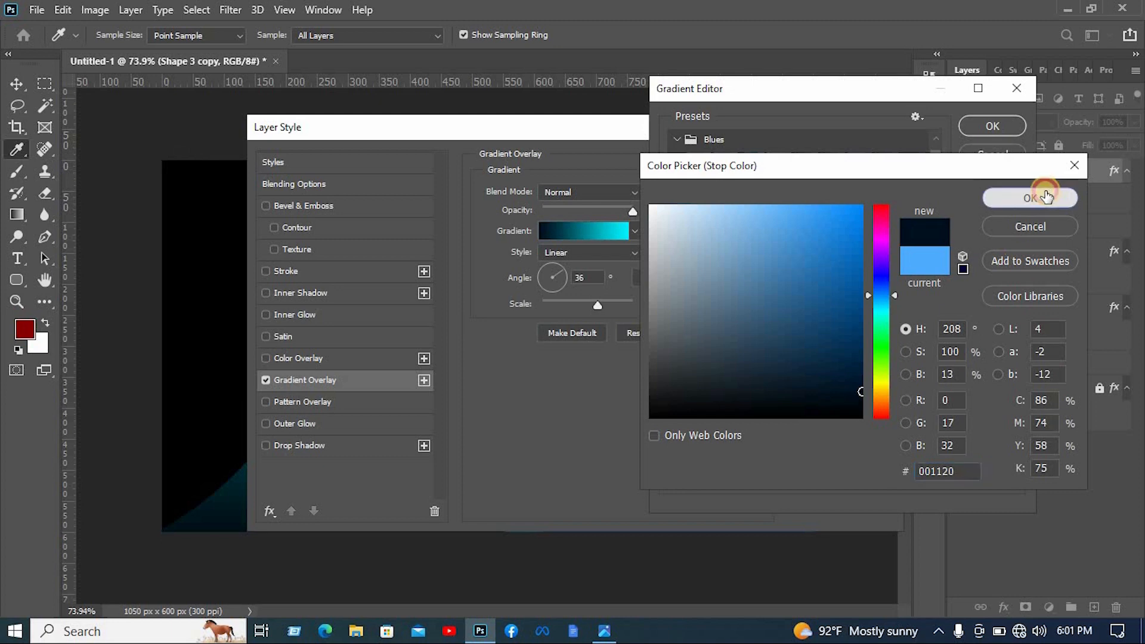
{"action": "left_click_drag", "start_coordinate": [906, 94], "coordinate": [700, 205]}
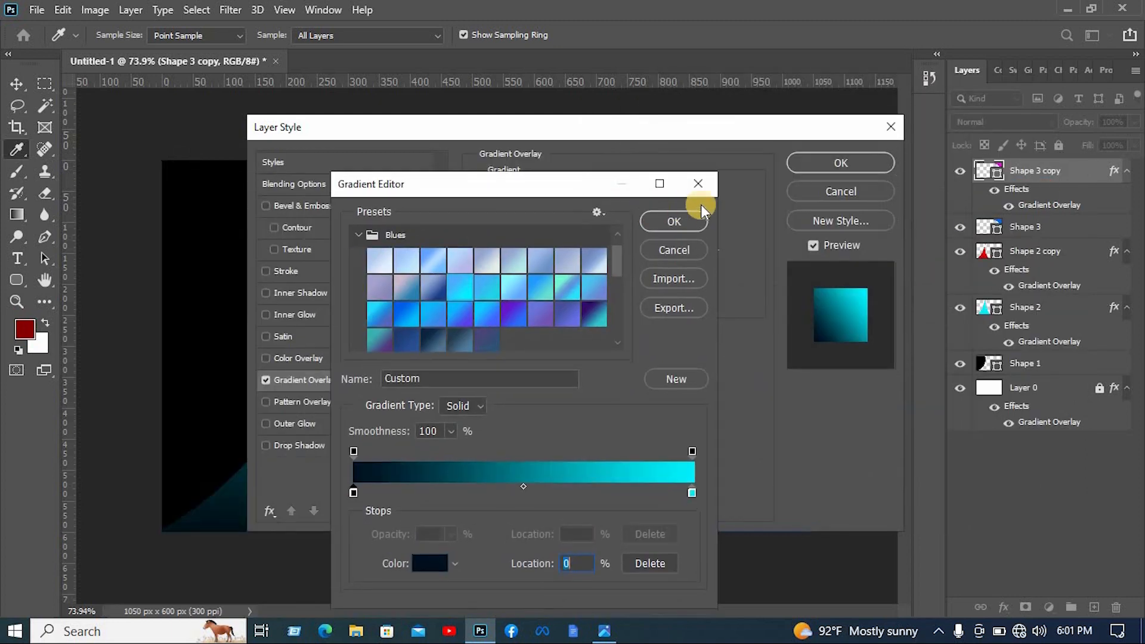
{"action": "left_click", "coordinate": [675, 222]}
{"action": "left_click_drag", "start_coordinate": [656, 126], "coordinate": [381, 199]}
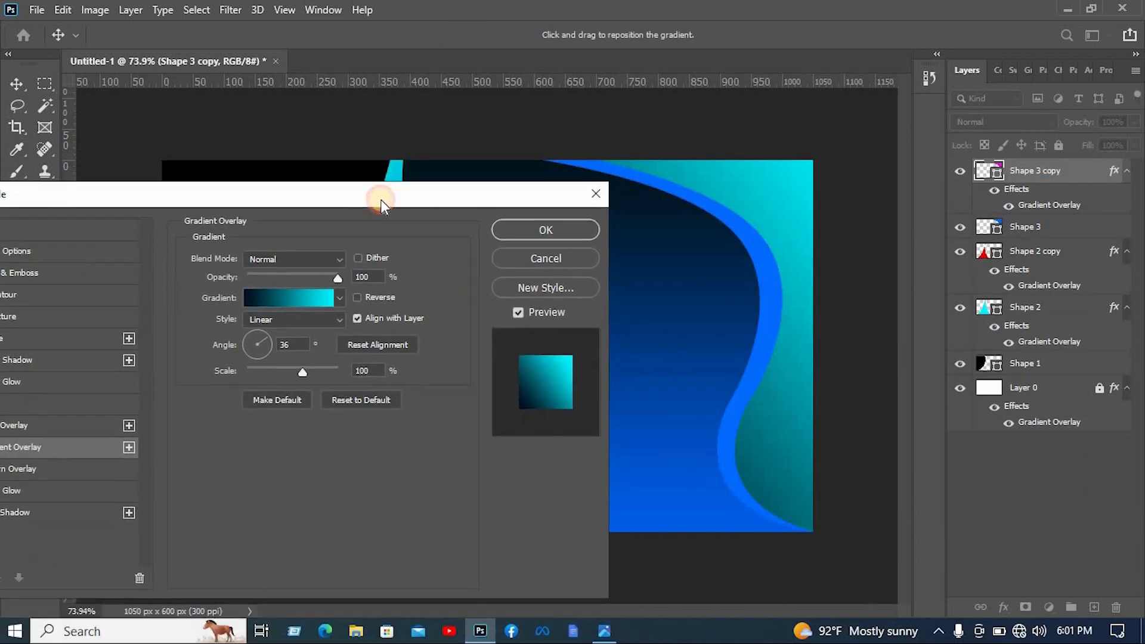
{"action": "left_click", "coordinate": [545, 230]}
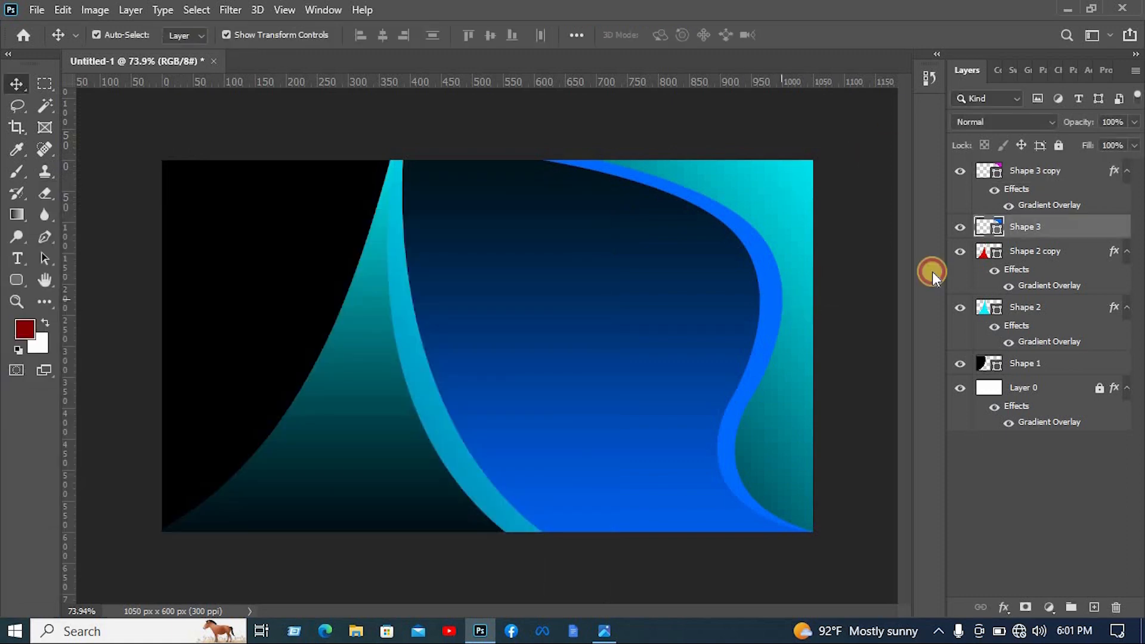
Add a linear near-black-to-cyan gradient overlay at 36° to the blue curved band (Shape 3).
{"action": "left_click", "coordinate": [1026, 226]}
{"action": "right_click", "coordinate": [1010, 232]}
{"action": "left_click", "coordinate": [898, 26]}
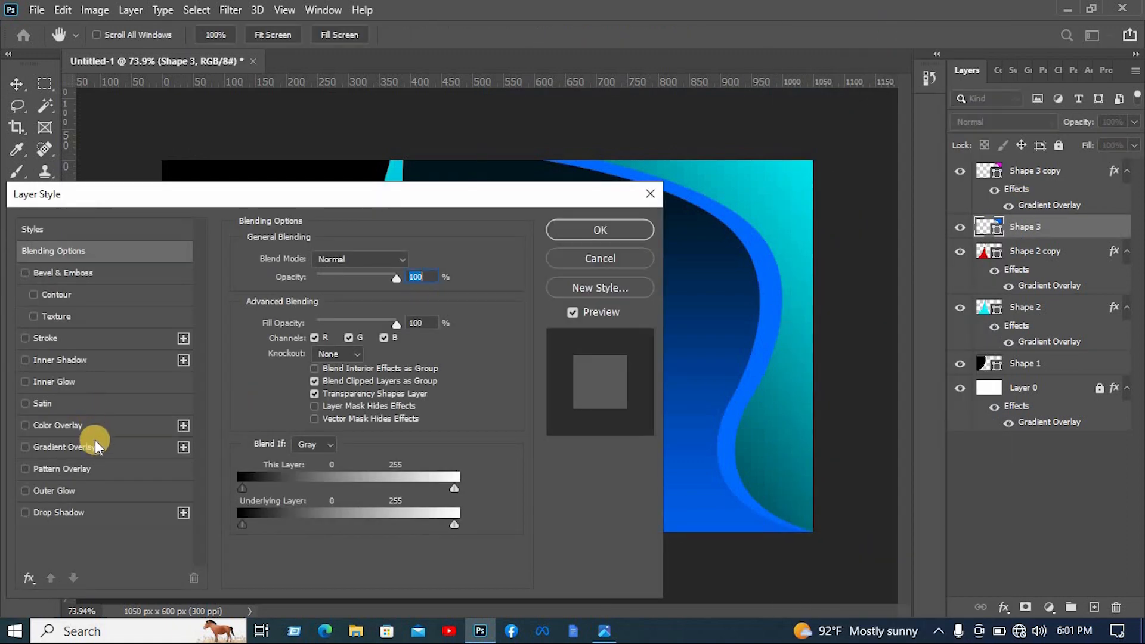
{"action": "left_click", "coordinate": [65, 446]}
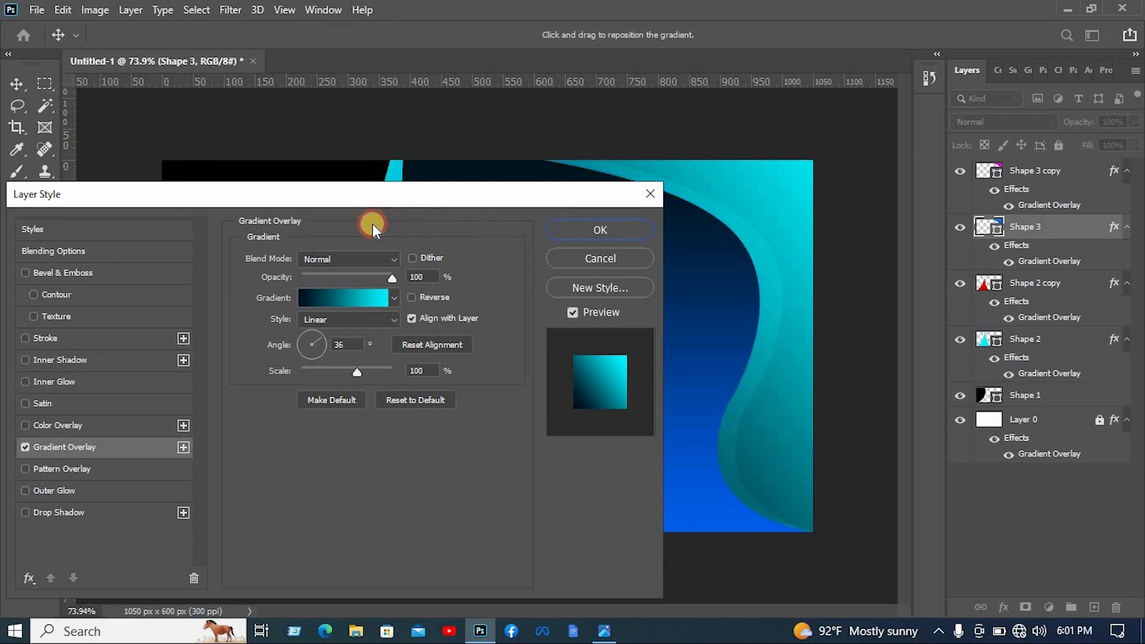
{"action": "left_click", "coordinate": [603, 228]}
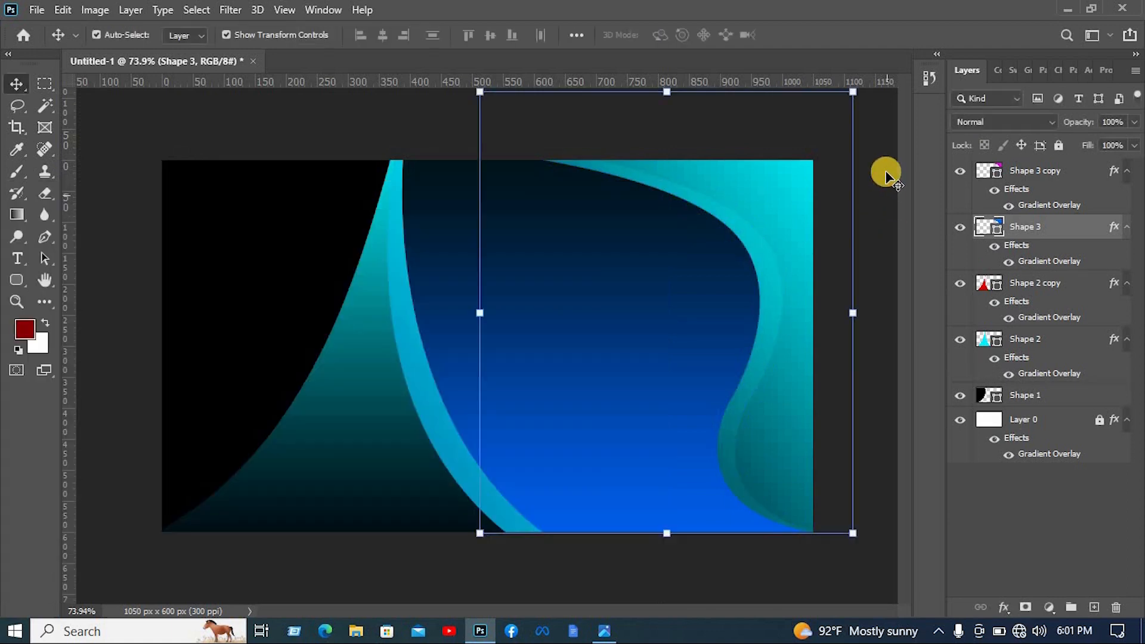
Add a drop shadow with 50% opacity and 39% spread to the Shape 3 copy layer and apply the style.
{"action": "left_click", "coordinate": [992, 194]}
{"action": "right_click", "coordinate": [1014, 203]}
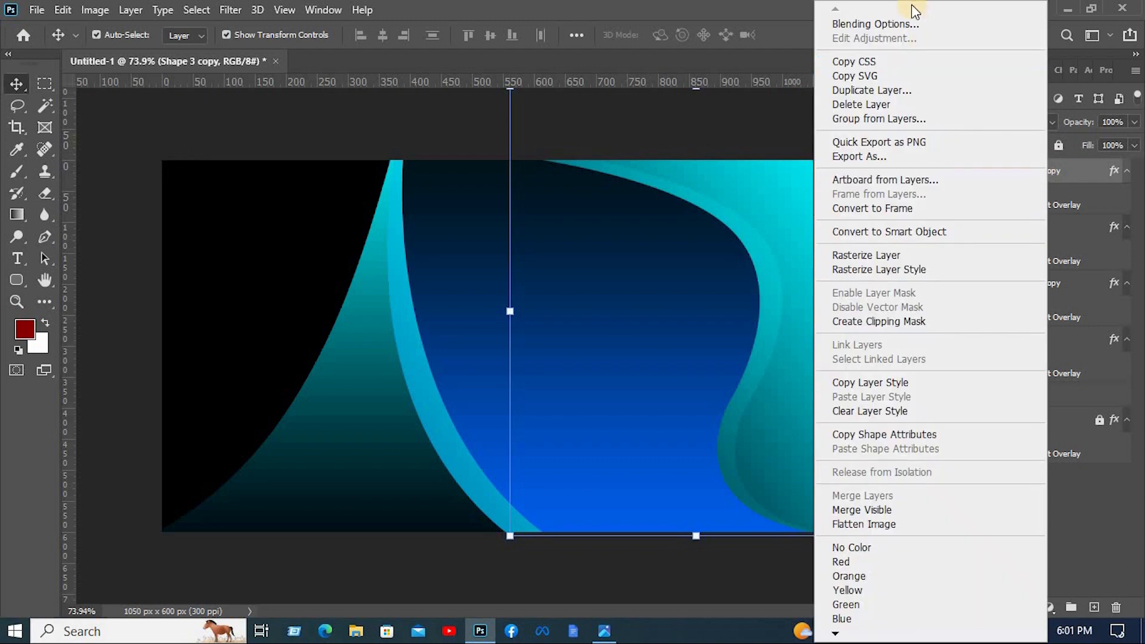
{"action": "left_click", "coordinate": [903, 27]}
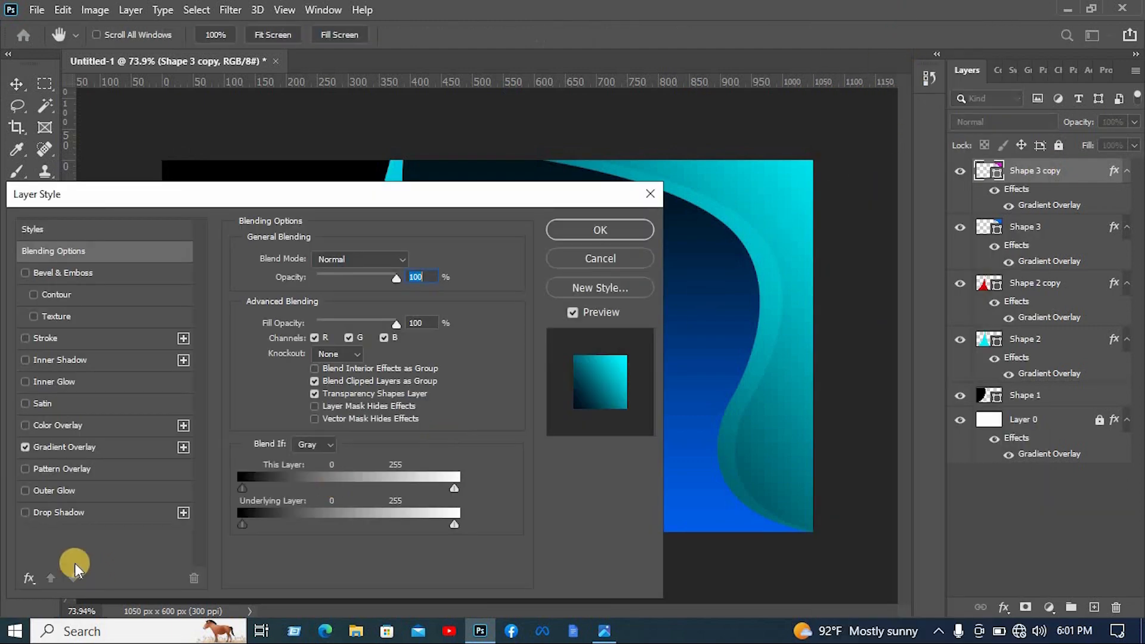
{"action": "left_click", "coordinate": [55, 514]}
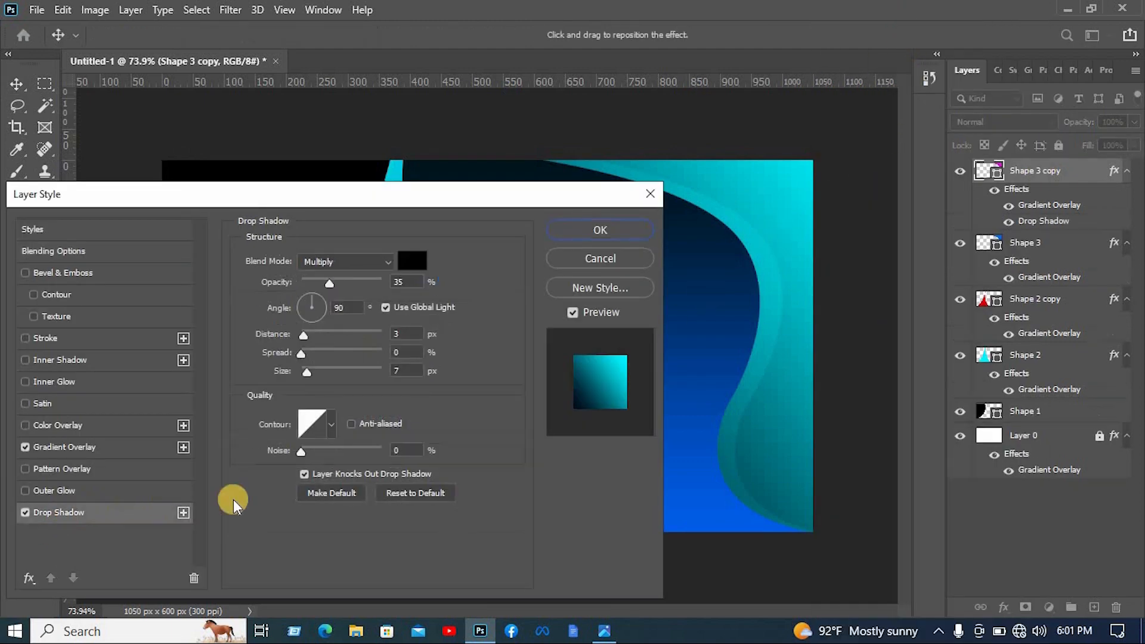
{"action": "left_click", "coordinate": [341, 281]}
{"action": "left_click_drag", "start_coordinate": [301, 353], "coordinate": [325, 353]}
{"action": "left_click", "coordinate": [600, 229]}
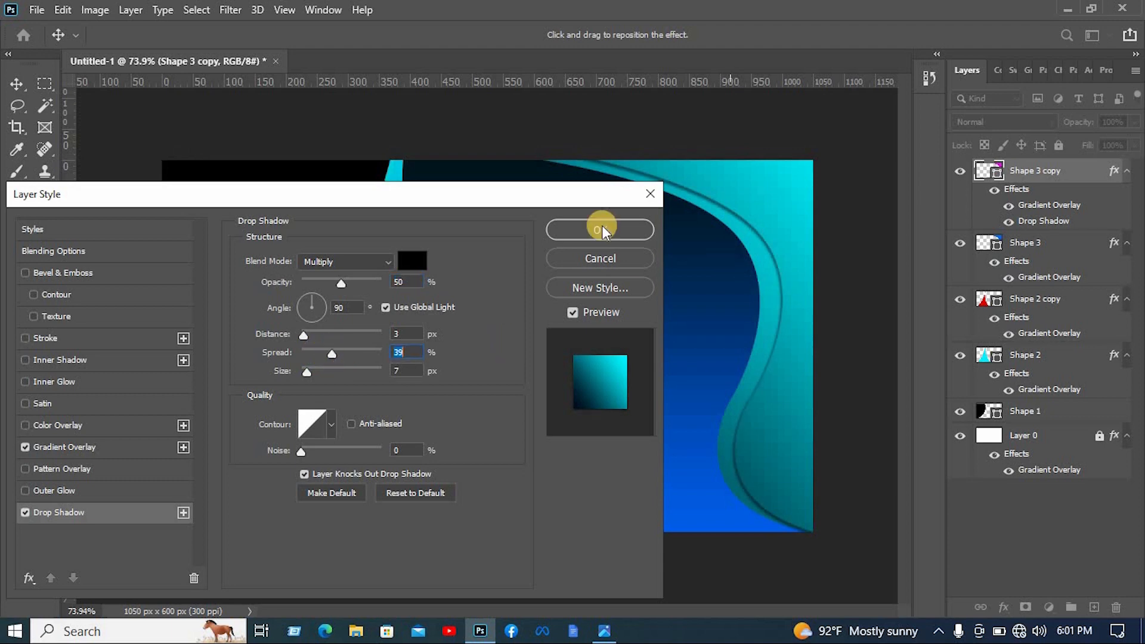
Copy the Shape 3 copy layer's style and paste it onto the Shape 2 copy layer.
{"action": "right_click", "coordinate": [1023, 172]}
{"action": "left_click", "coordinate": [906, 384]}
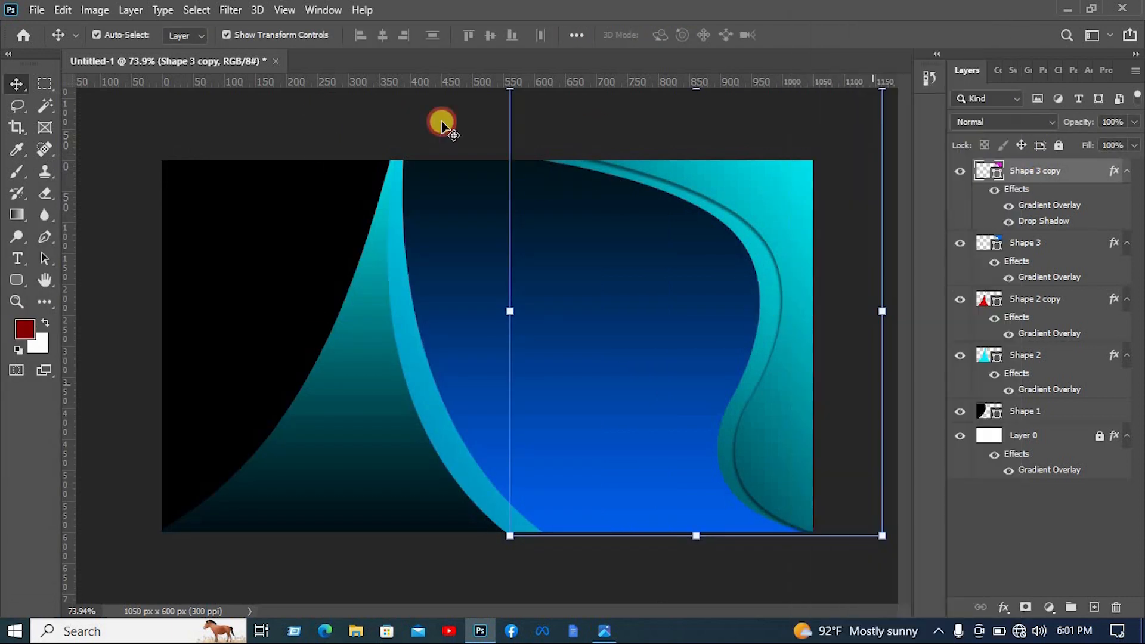
{"action": "left_click", "coordinate": [389, 224]}
{"action": "left_click", "coordinate": [352, 325]}
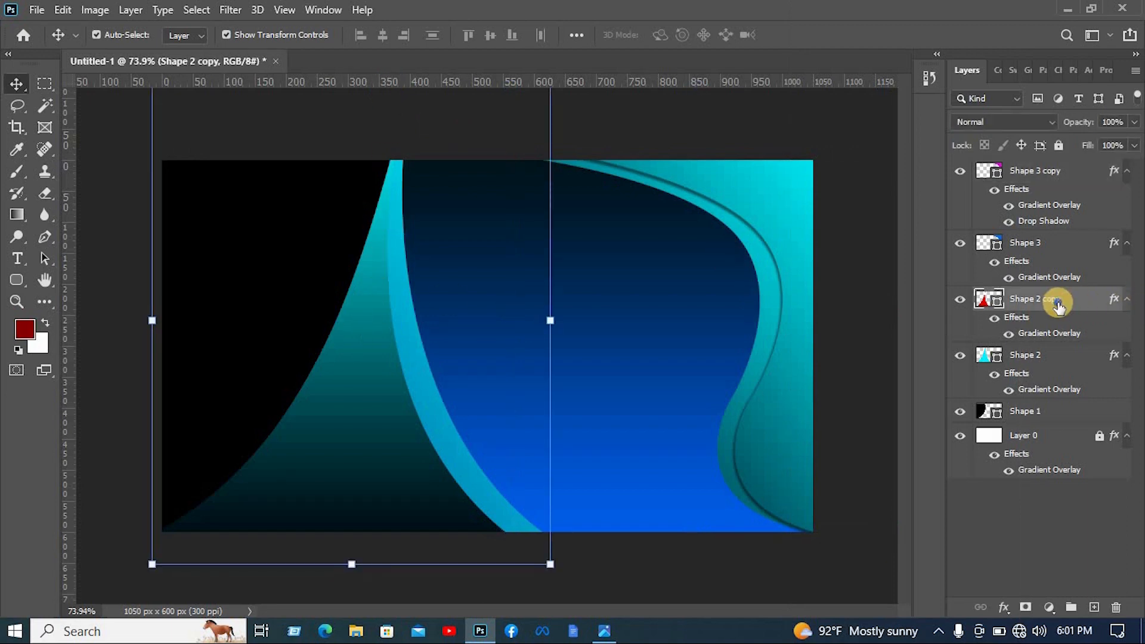
{"action": "right_click", "coordinate": [1057, 306]}
{"action": "left_click", "coordinate": [925, 396]}
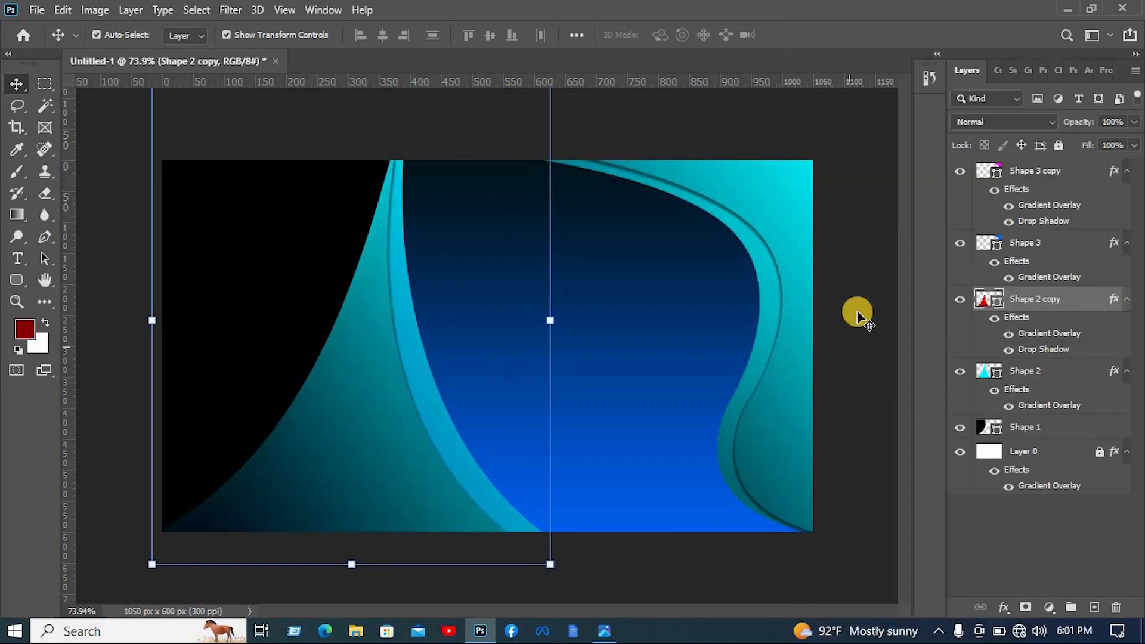
{"action": "left_click", "coordinate": [858, 310]}
Set the Shape 2 copy overlay's gradient stops to 5% for the dark color and 73% for cyan, and apply the style.
{"action": "left_click", "coordinate": [383, 459]}
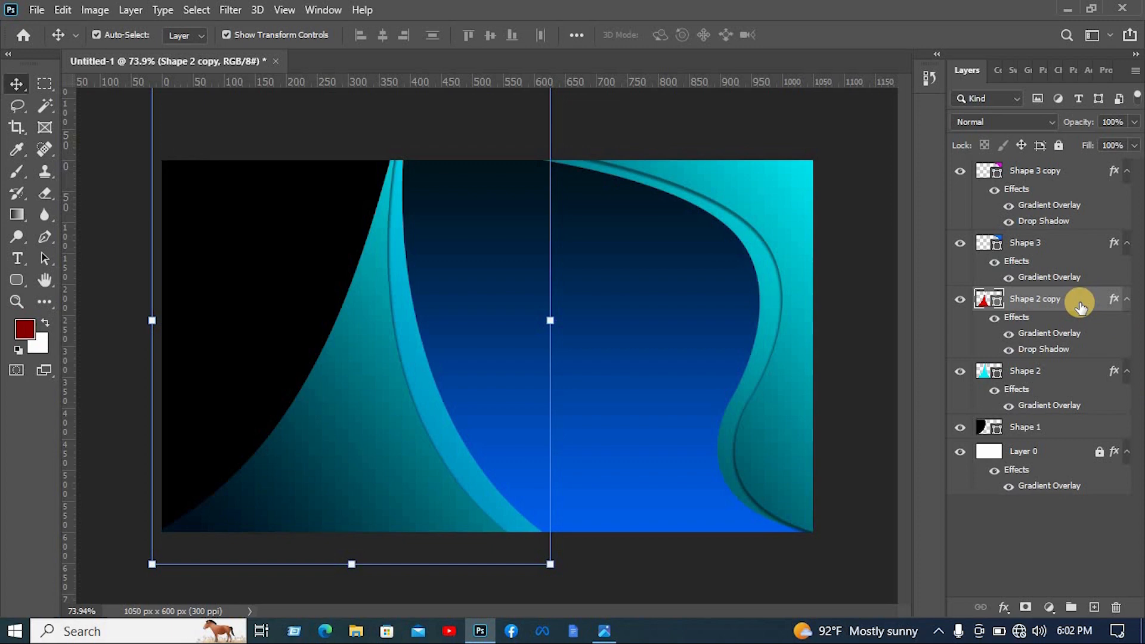
{"action": "right_click", "coordinate": [1036, 298]}
{"action": "left_click", "coordinate": [900, 23]}
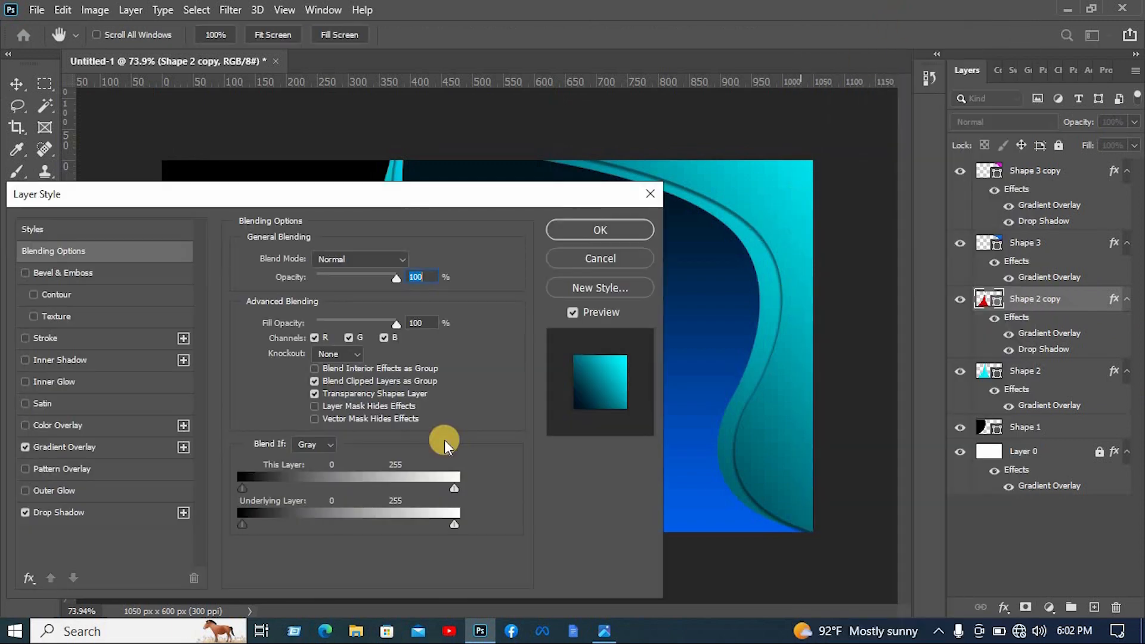
{"action": "left_click_drag", "start_coordinate": [582, 196], "coordinate": [1144, 188]}
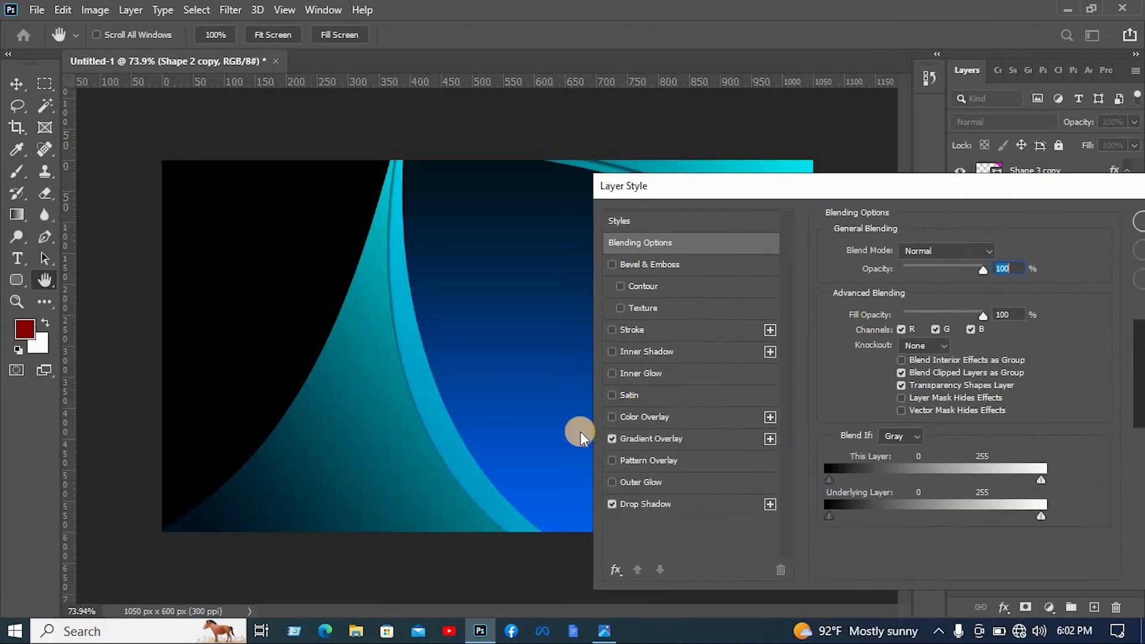
{"action": "left_click", "coordinate": [658, 444]}
{"action": "left_click", "coordinate": [927, 287]}
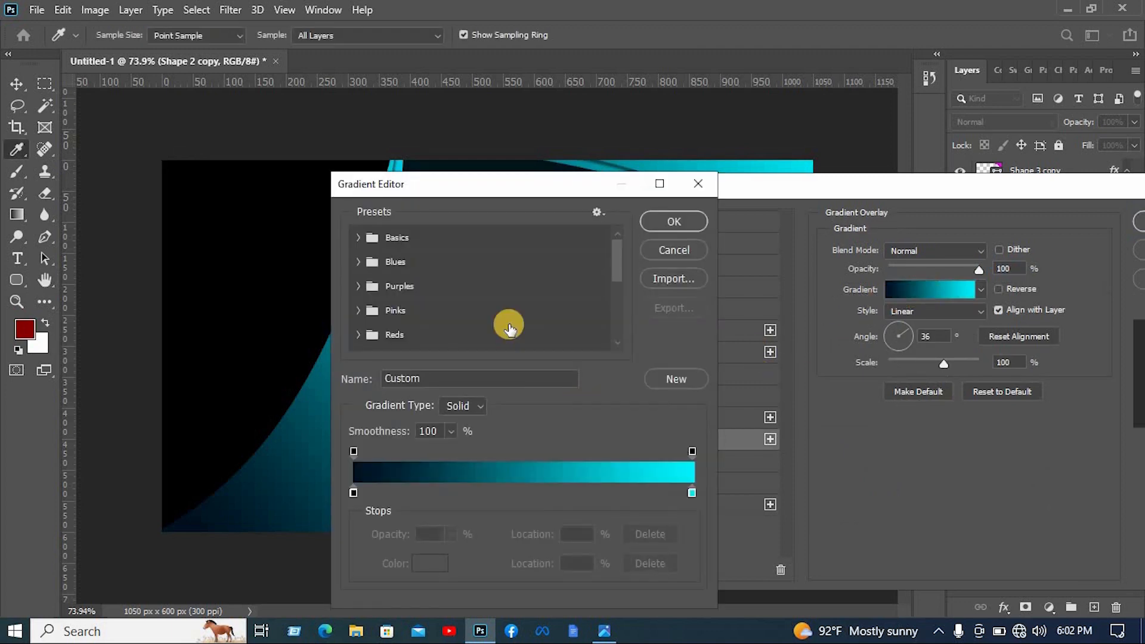
{"action": "left_click_drag", "start_coordinate": [471, 182], "coordinate": [802, 101]}
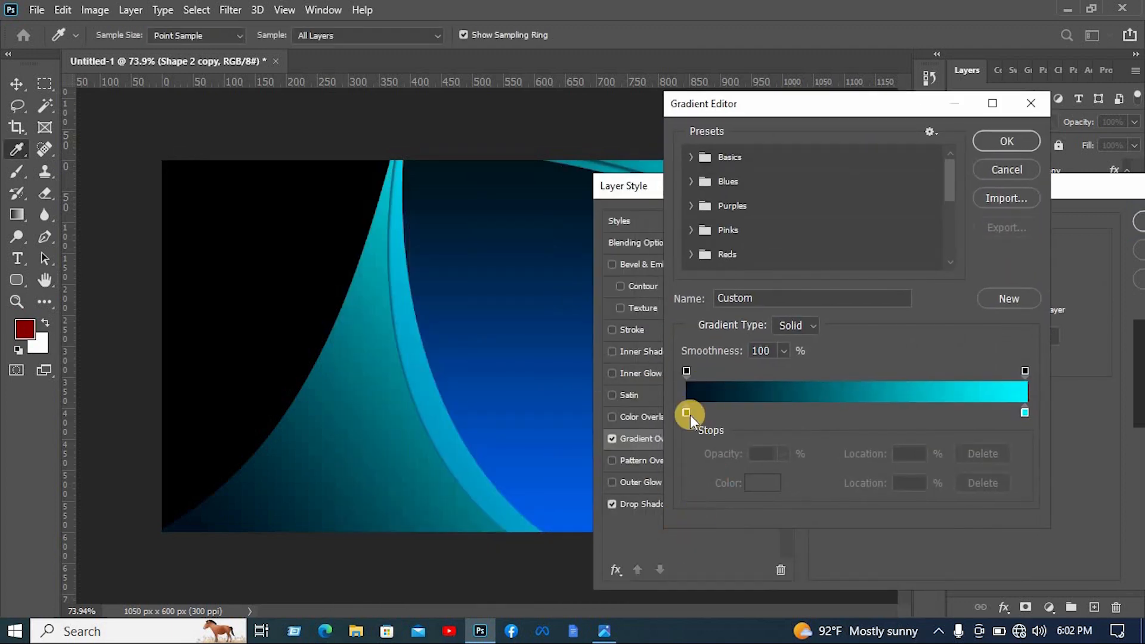
{"action": "mouse_move", "coordinate": [689, 413]}
{"action": "left_mouse_down"}
{"action": "mouse_move", "coordinate": [766, 413]}
{"action": "mouse_move", "coordinate": [700, 409]}
{"action": "left_mouse_up"}
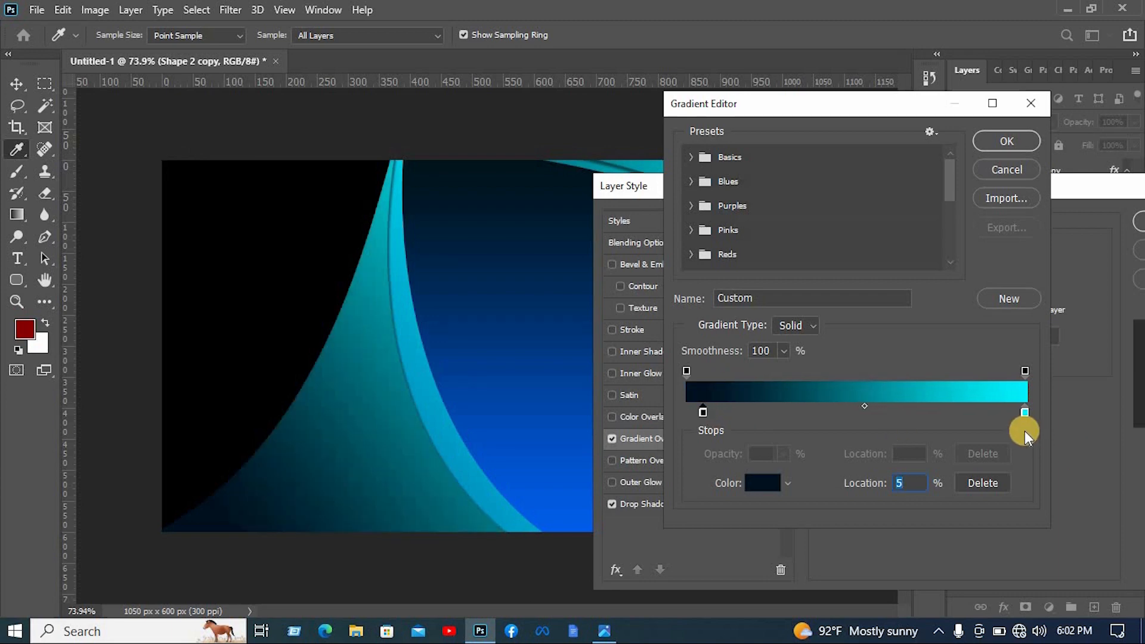
{"action": "left_click_drag", "start_coordinate": [1023, 413], "coordinate": [934, 410]}
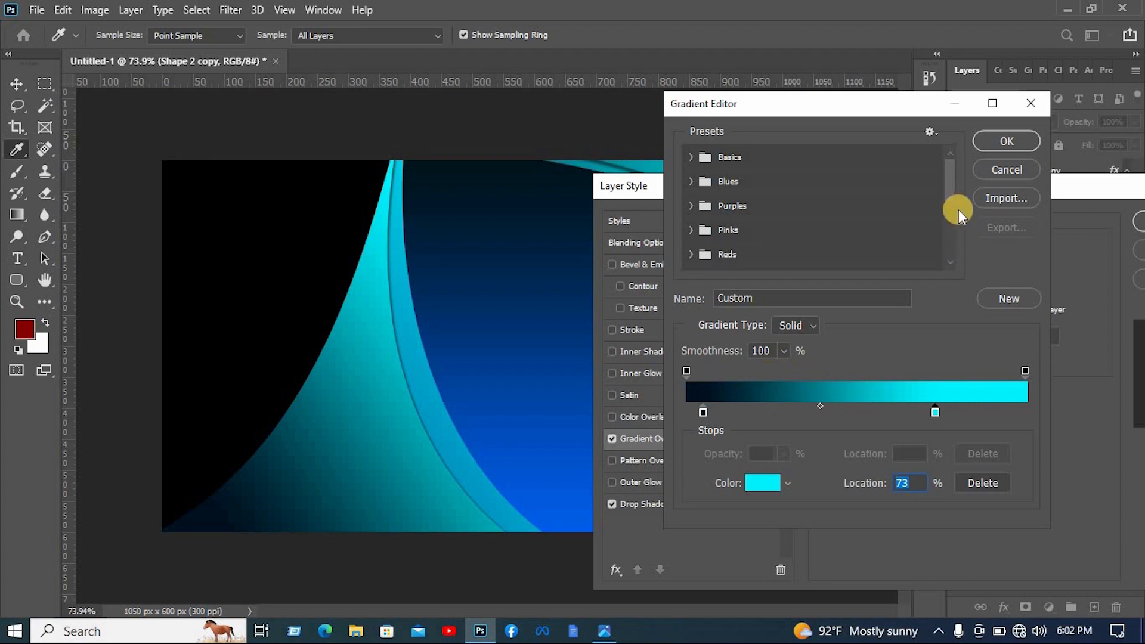
{"action": "left_click", "coordinate": [1006, 140]}
{"action": "left_click_drag", "start_coordinate": [978, 189], "coordinate": [745, 186]}
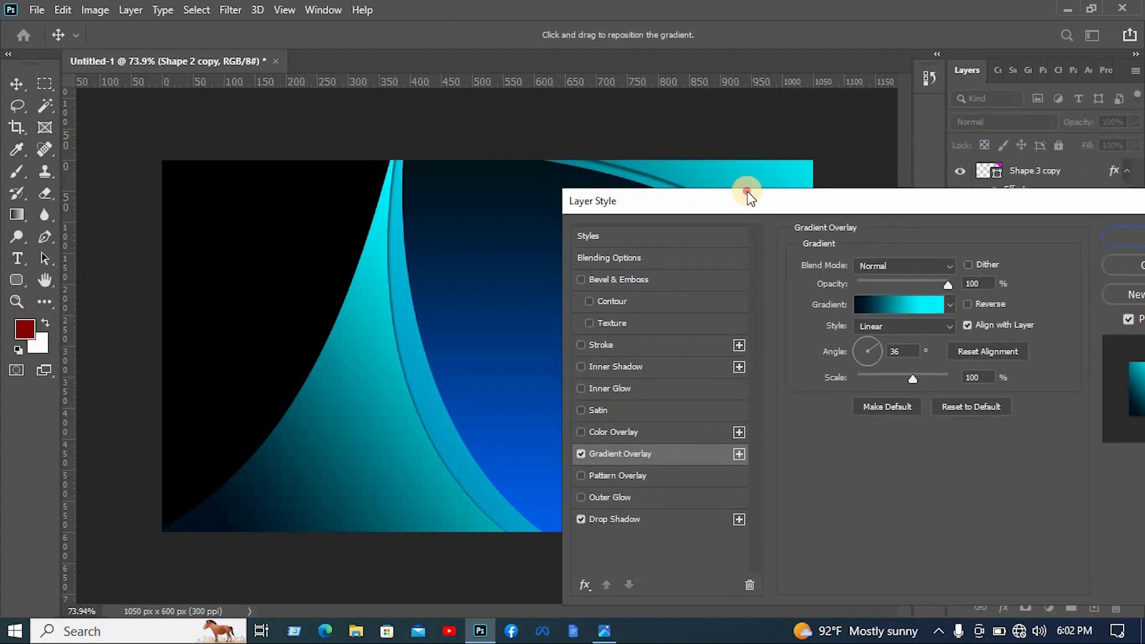
{"action": "left_click", "coordinate": [949, 210]}
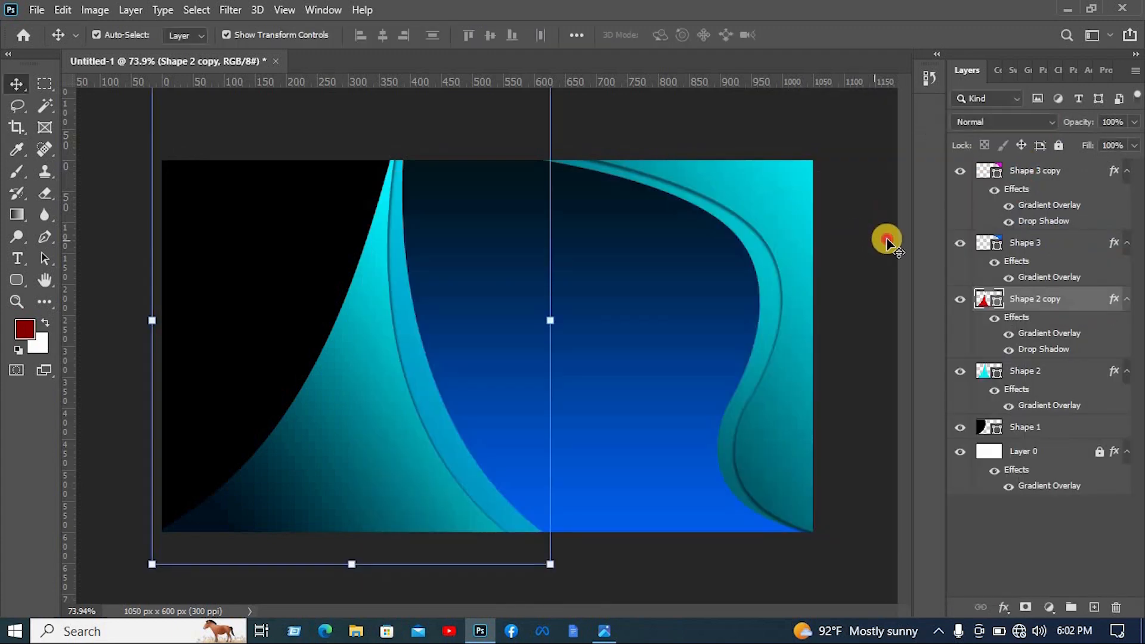
{"action": "left_click", "coordinate": [886, 241]}
Give Shape 1 a 36° dark-to-cyan gradient overlay and a drop shadow with 52% opacity, 74% spread and 0 px size.
{"action": "left_click", "coordinate": [284, 271]}
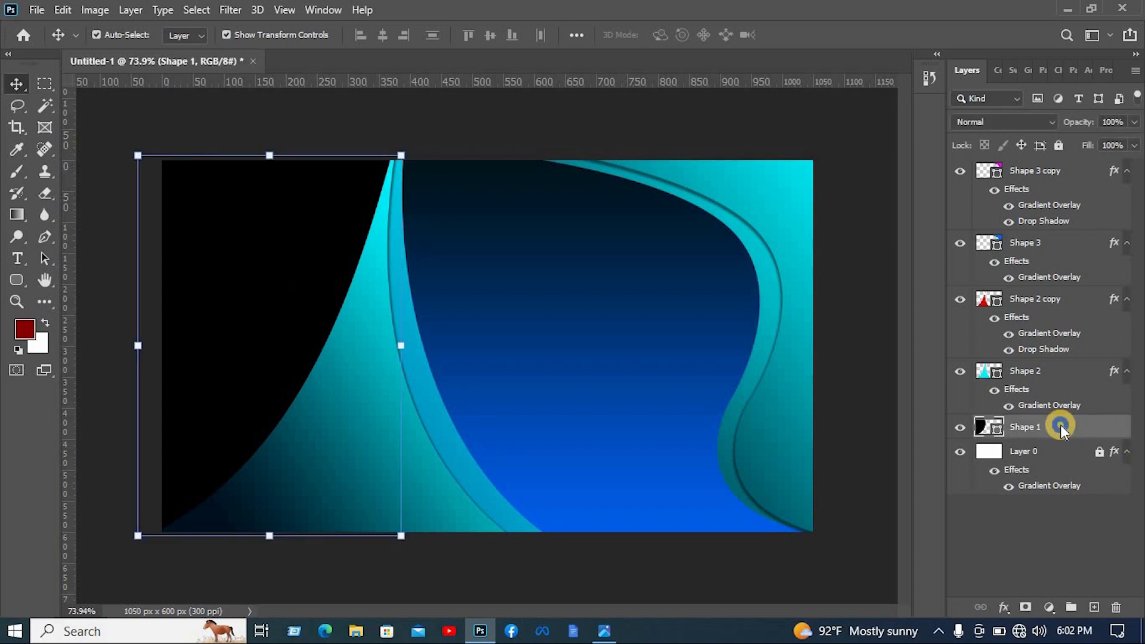
{"action": "right_click", "coordinate": [1055, 428]}
{"action": "left_click", "coordinate": [887, 23]}
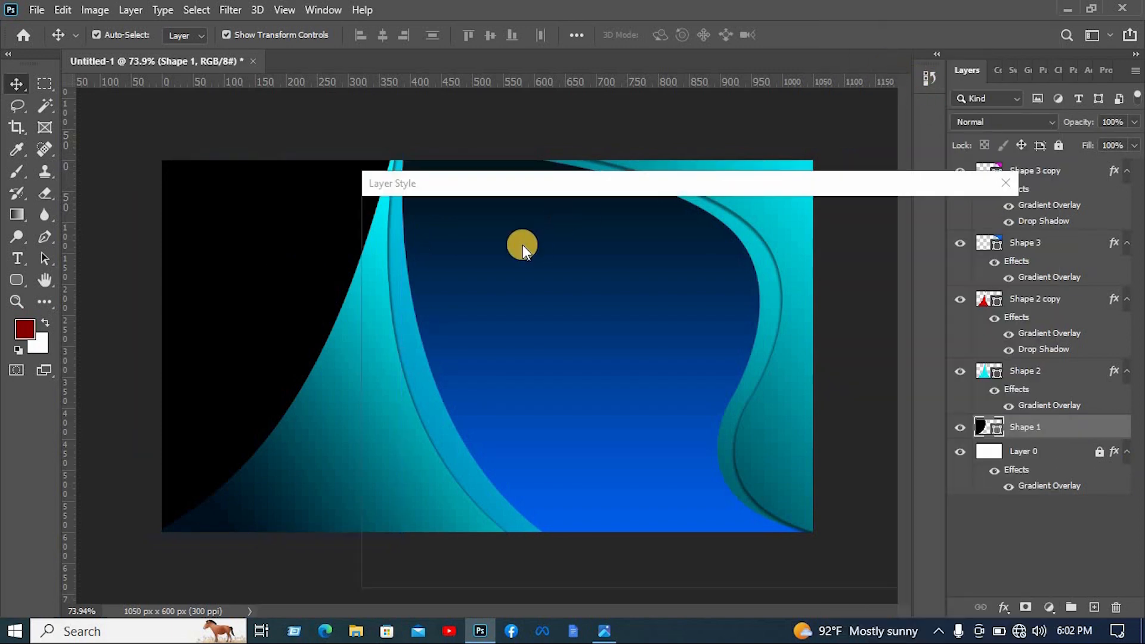
{"action": "left_click", "coordinate": [413, 436]}
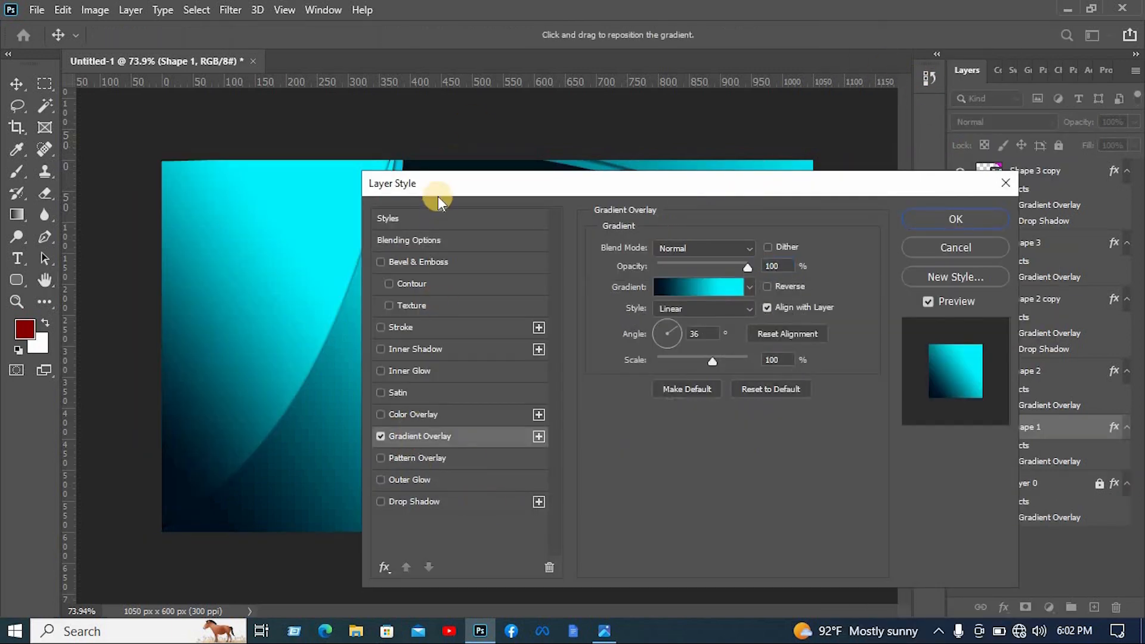
{"action": "left_click_drag", "start_coordinate": [438, 189], "coordinate": [569, 164]}
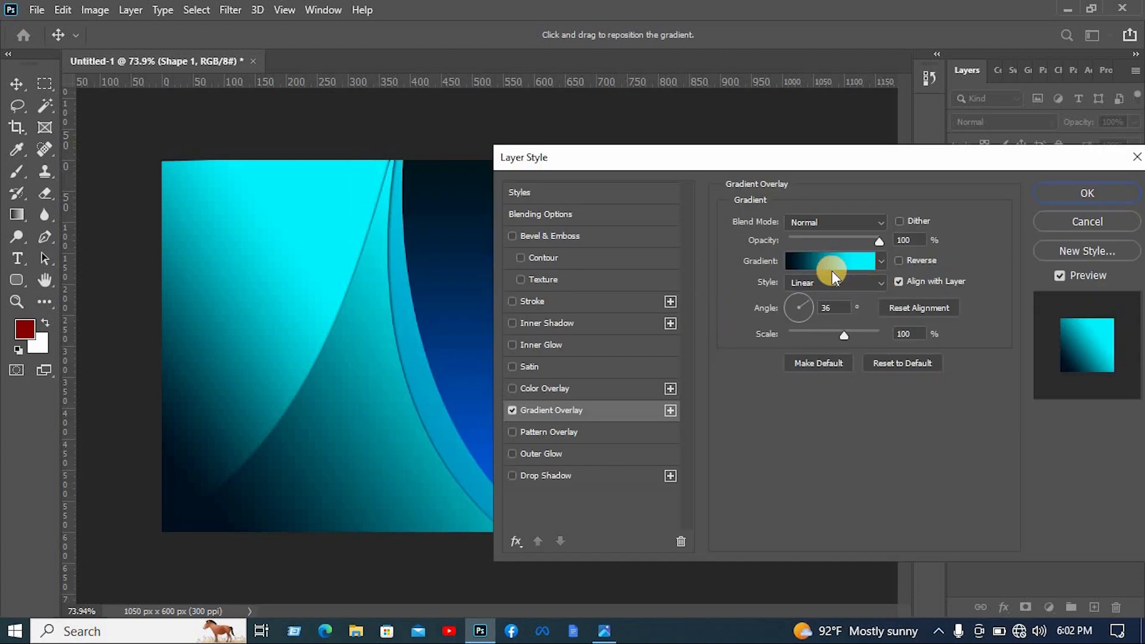
{"action": "left_click", "coordinate": [596, 461]}
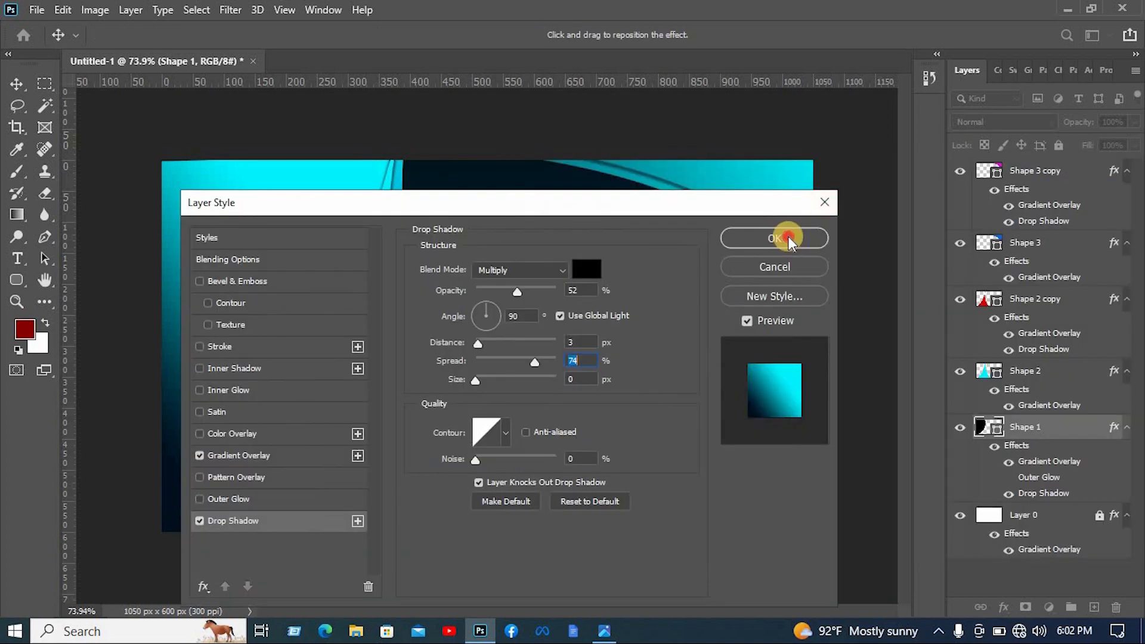
{"action": "left_click", "coordinate": [778, 232]}
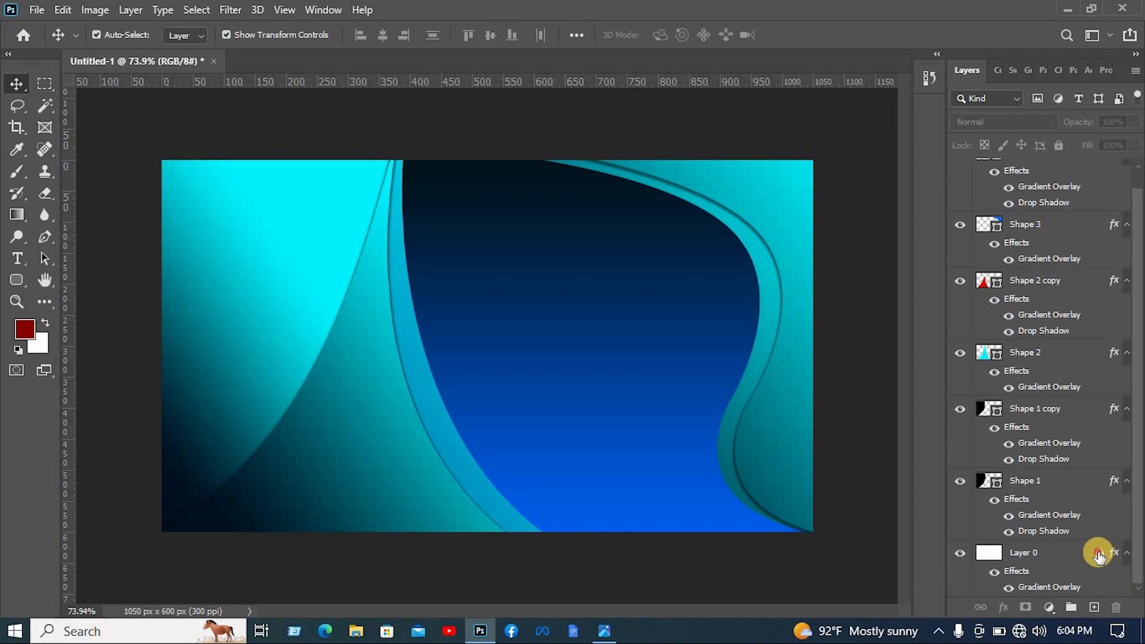
Reverse the gradient overlay on the Layer 0 background, apply the style and lock the layer.
{"action": "left_click", "coordinate": [1067, 551]}
{"action": "right_click", "coordinate": [1067, 551]}
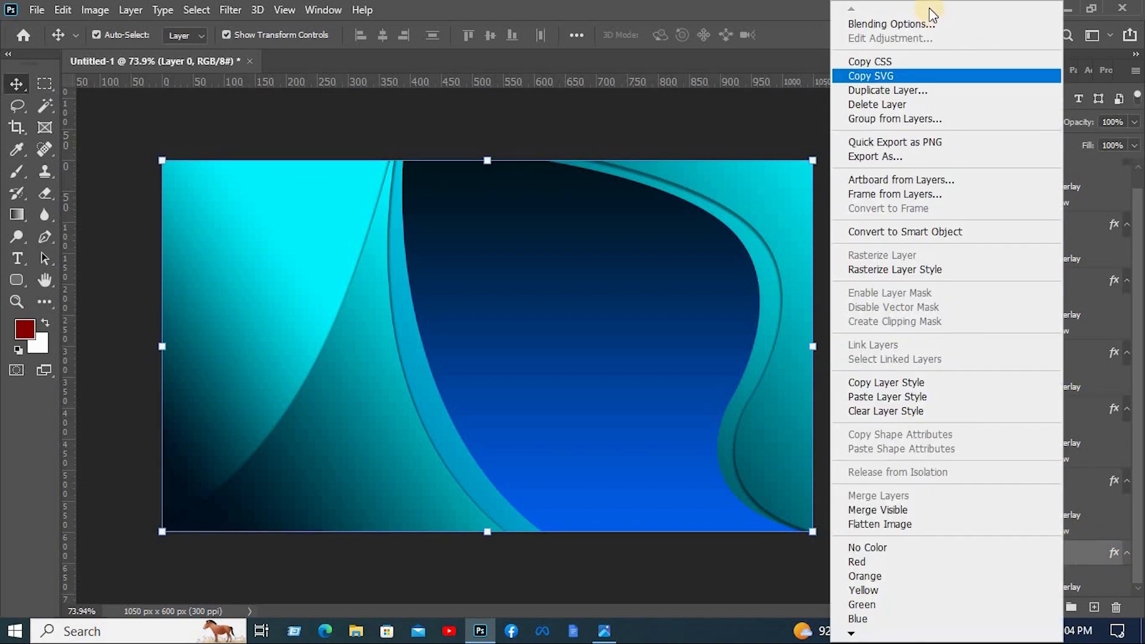
{"action": "left_click", "coordinate": [916, 25]}
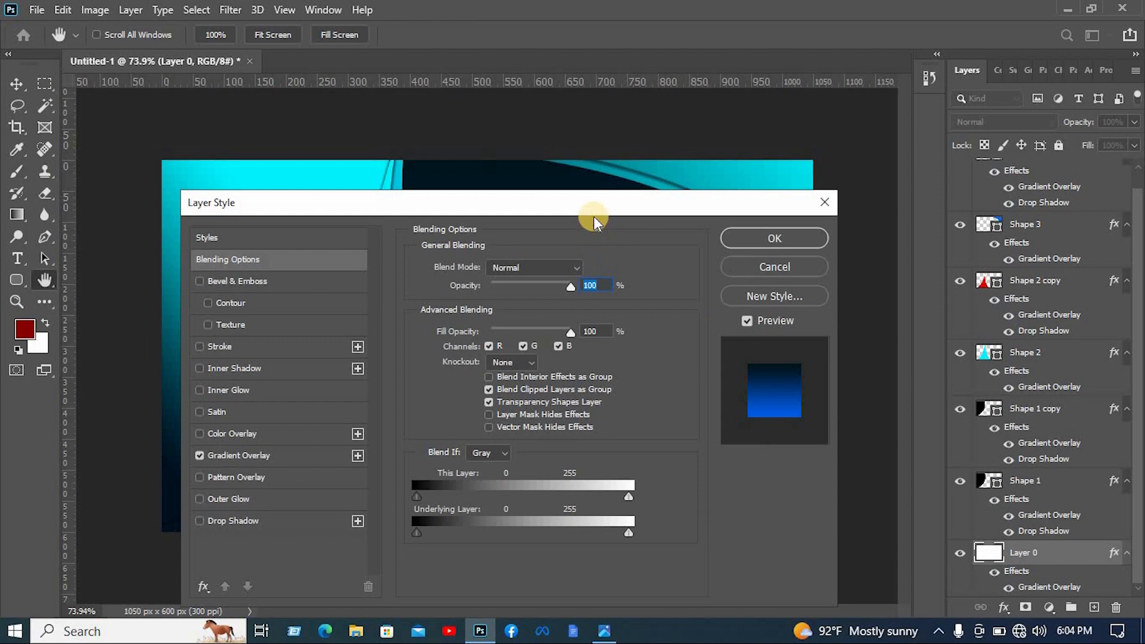
{"action": "left_click_drag", "start_coordinate": [593, 216], "coordinate": [909, 196]}
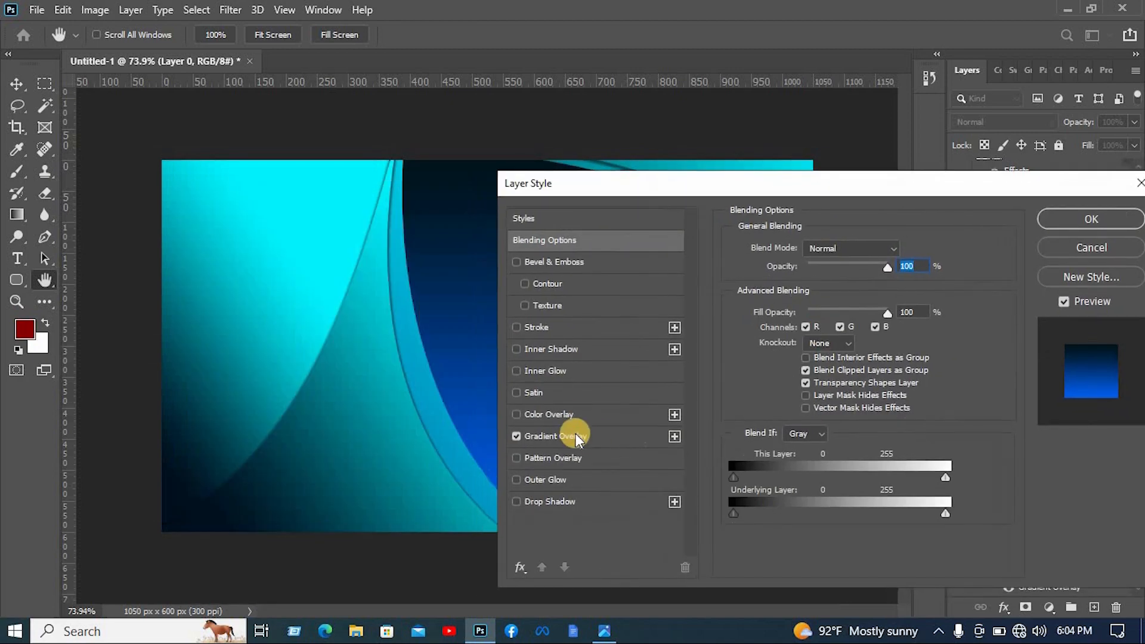
{"action": "left_click", "coordinate": [575, 435]}
{"action": "left_click", "coordinate": [900, 283]}
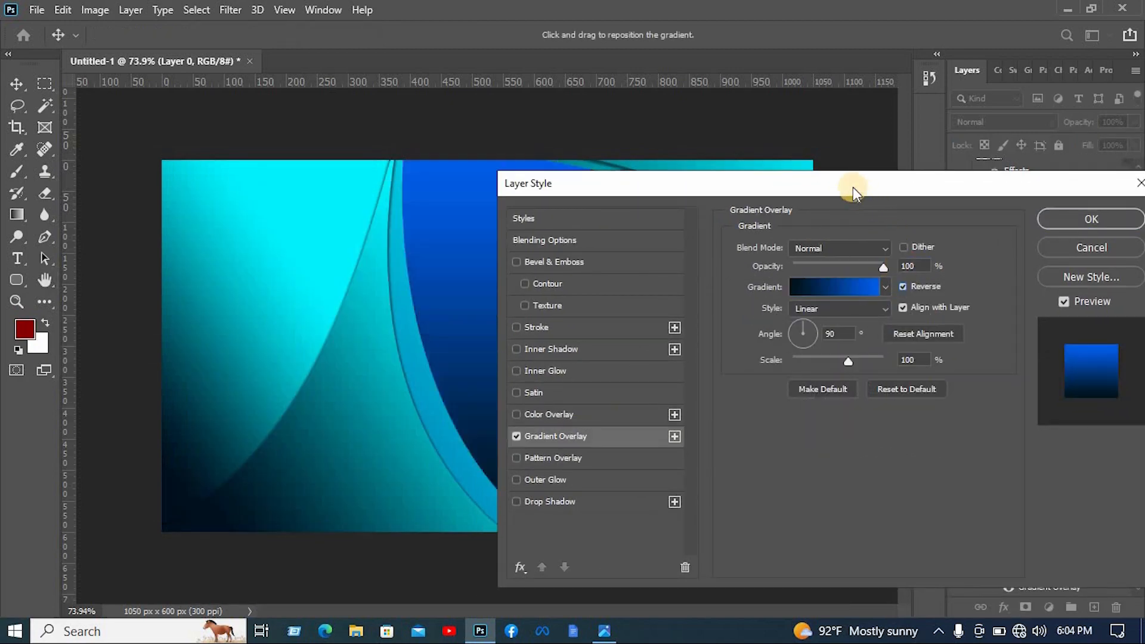
{"action": "left_click_drag", "start_coordinate": [853, 188], "coordinate": [409, 124]}
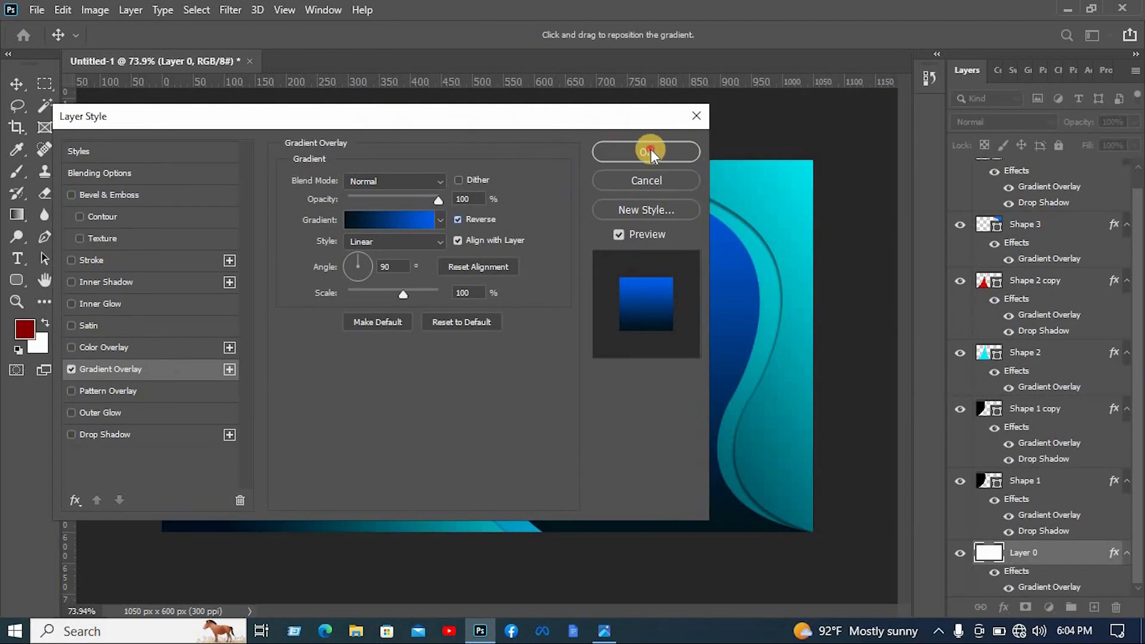
{"action": "left_click", "coordinate": [648, 149]}
{"action": "left_click", "coordinate": [1058, 145]}
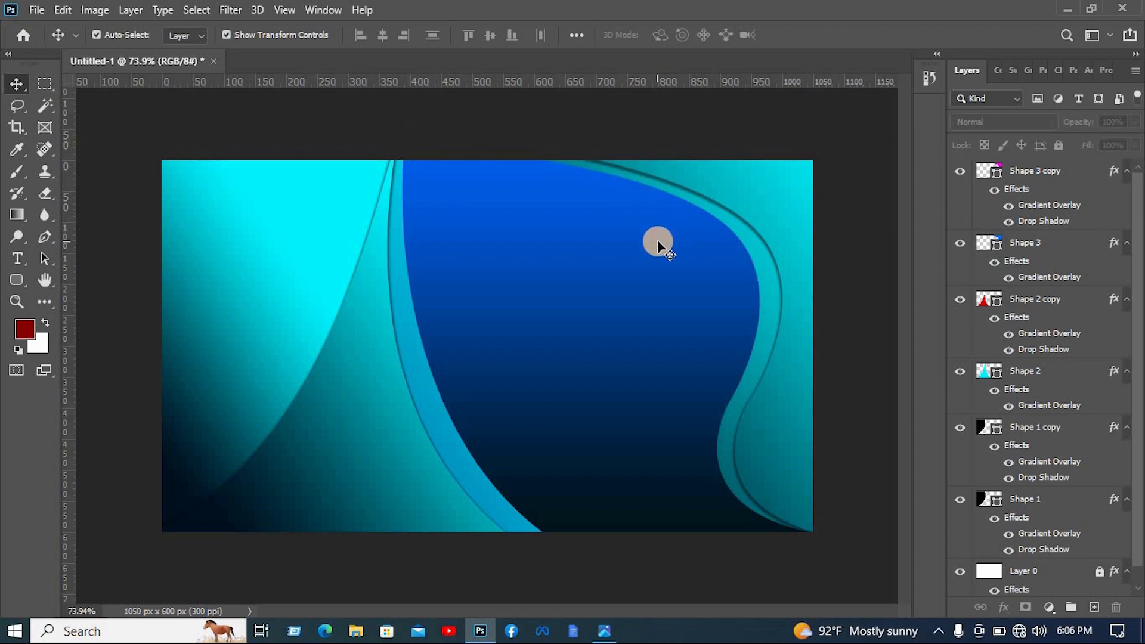
Paste the name, contact text and icons onto the card and lock the background shape layers.
{"action": "key", "text": "ctrl+v"}
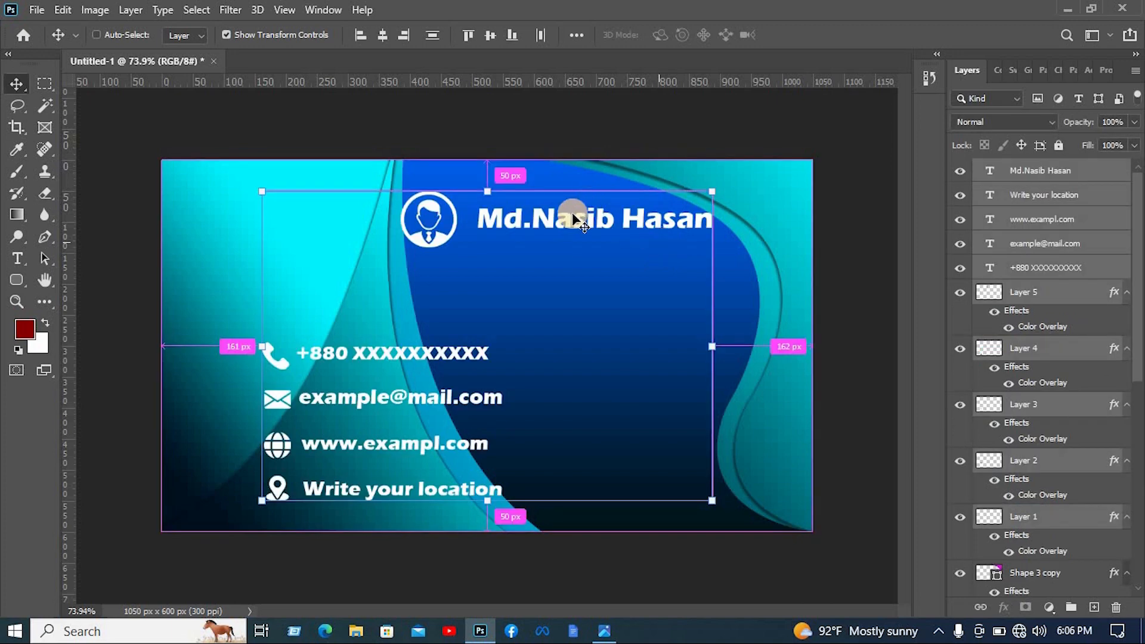
{"action": "left_click", "coordinate": [96, 35]}
{"action": "left_click_drag", "start_coordinate": [162, 165], "coordinate": [391, 222]}
{"action": "left_click", "coordinate": [1066, 144]}
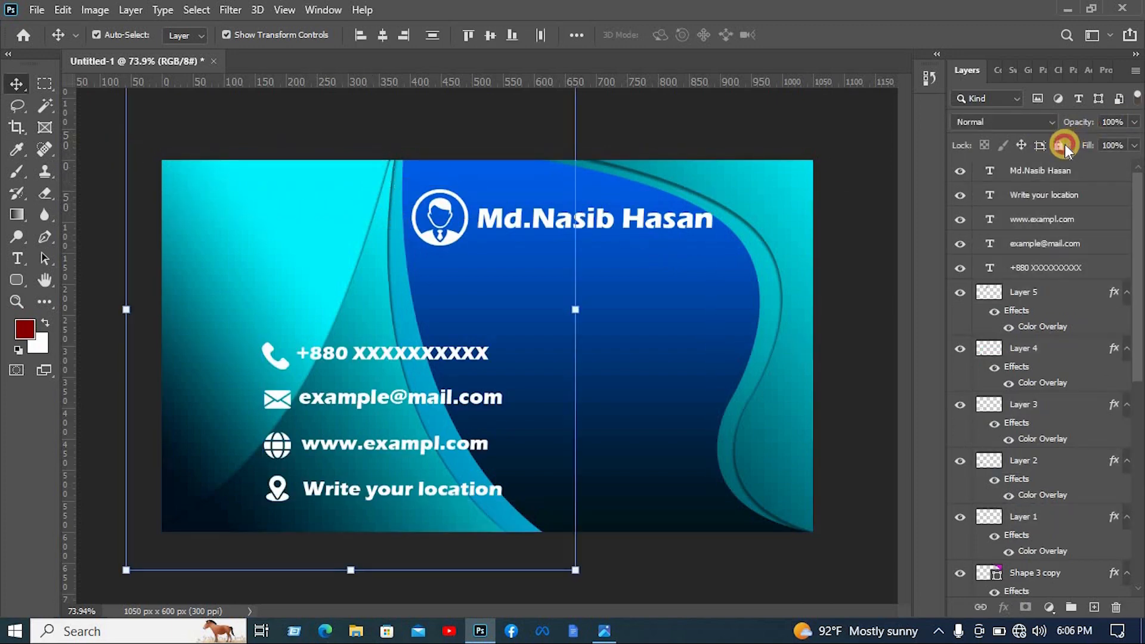
{"action": "left_click", "coordinate": [799, 209]}
{"action": "left_click_drag", "start_coordinate": [851, 216], "coordinate": [764, 221]}
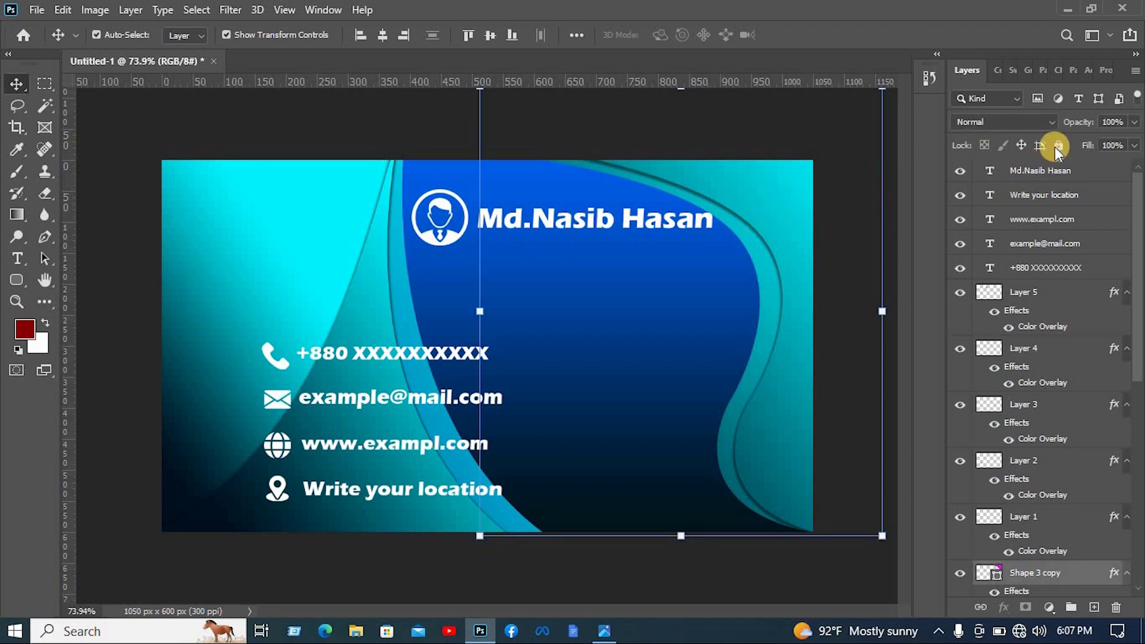
{"action": "left_click", "coordinate": [1058, 146]}
Scale down the profile icon and name heading together and position them near the top of the blue area.
{"action": "left_click_drag", "start_coordinate": [710, 271], "coordinate": [444, 215]}
{"action": "left_click_drag", "start_coordinate": [712, 217], "coordinate": [666, 217]}
{"action": "left_click_drag", "start_coordinate": [608, 221], "coordinate": [608, 215]}
{"action": "left_click", "coordinate": [829, 35]}
Move the four contact rows with their icons onto the dark blue area and scale them down.
{"action": "left_click_drag", "start_coordinate": [539, 520], "coordinate": [282, 366]}
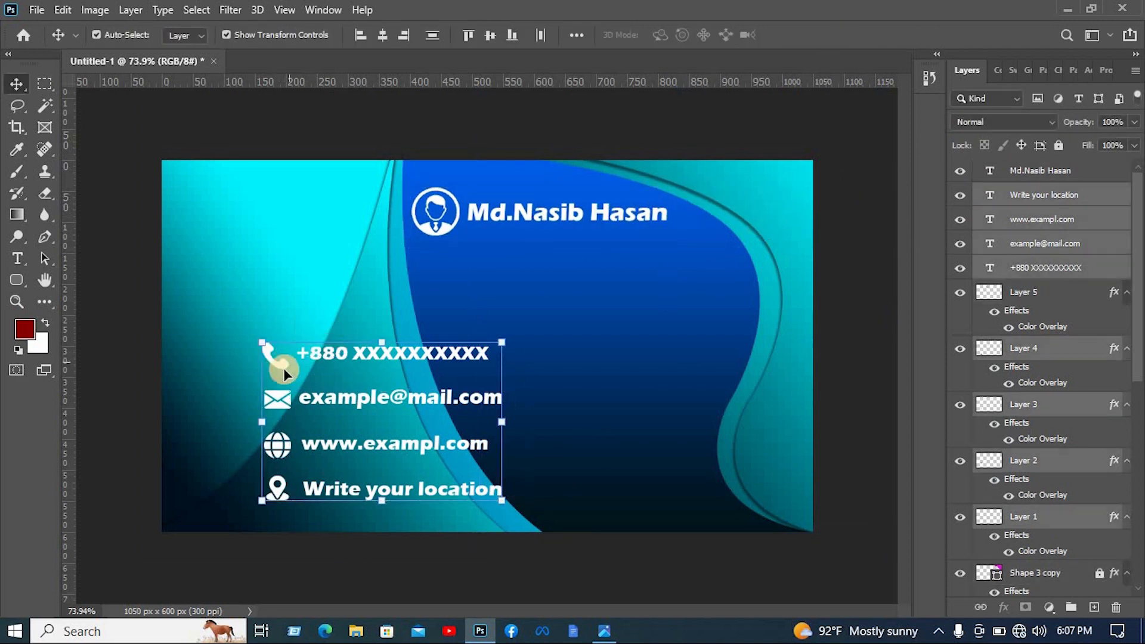
{"action": "left_click_drag", "start_coordinate": [422, 350], "coordinate": [587, 294]}
{"action": "left_click_drag", "start_coordinate": [666, 460], "coordinate": [603, 417]}
{"action": "left_click_drag", "start_coordinate": [556, 314], "coordinate": [592, 358]}
{"action": "left_click", "coordinate": [830, 36]}
Duplicate the phone number line directly below the original and center the pair beside the phone icon.
{"action": "scroll", "coordinate": [595, 331], "scroll_direction": "up", "scroll_amount": 1}
{"action": "scroll", "coordinate": [595, 331], "scroll_direction": "up", "scroll_amount": 7}
{"action": "left_click_drag", "start_coordinate": [763, 372], "coordinate": [674, 318]}
{"action": "left_click_drag", "start_coordinate": [639, 323], "coordinate": [650, 313]}
Duplicate the e-mail line directly below the original and align the pair beside the envelope icon.
{"action": "left_click", "coordinate": [665, 390]}
{"action": "key", "text": "ctrl+z"}
{"action": "left_click_drag", "start_coordinate": [665, 390], "coordinate": [694, 428]}
{"action": "left_click_drag", "start_coordinate": [764, 386], "coordinate": [694, 421]}
{"action": "left_click_drag", "start_coordinate": [675, 391], "coordinate": [673, 378]}
{"action": "left_click", "coordinate": [782, 417]}
{"action": "left_click", "coordinate": [707, 411]}
{"action": "left_click_drag", "start_coordinate": [782, 421], "coordinate": [698, 384]}
{"action": "left_click_drag", "start_coordinate": [672, 393], "coordinate": [680, 393]}
Duplicate the website line directly below the original and center the pair beside the globe icon.
{"action": "left_click", "coordinate": [685, 469]}
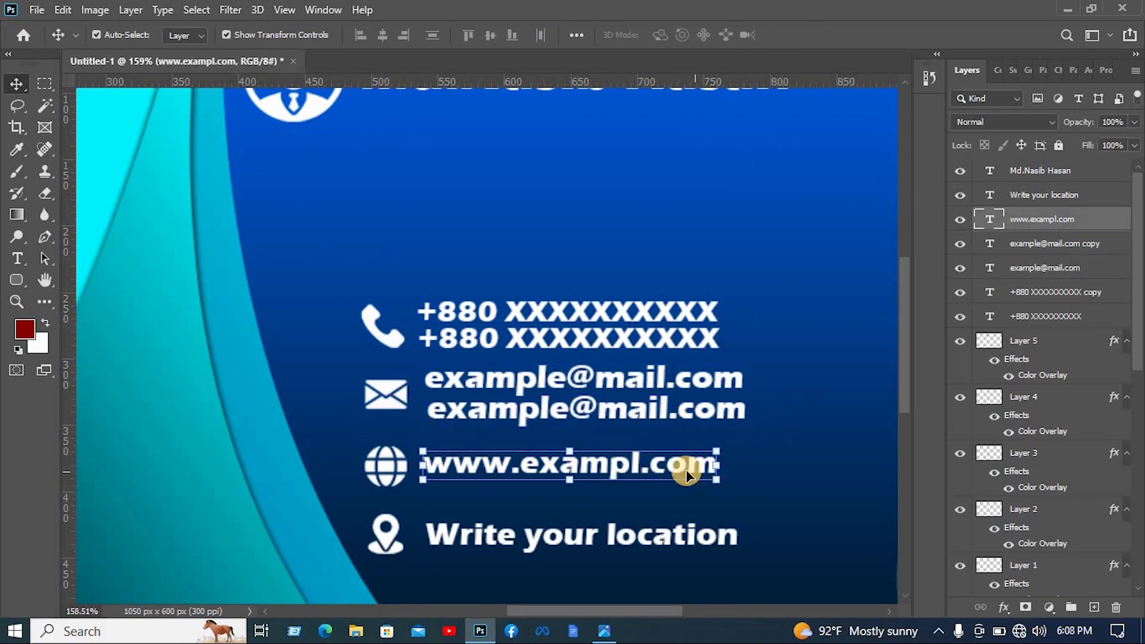
{"action": "left_click_drag", "start_coordinate": [685, 469], "coordinate": [683, 499]}
{"action": "left_click_drag", "start_coordinate": [753, 495], "coordinate": [680, 462]}
{"action": "left_click_drag", "start_coordinate": [628, 472], "coordinate": [462, 314]}
{"action": "double_click", "coordinate": [641, 478]}
{"action": "left_click", "coordinate": [644, 479]}
{"action": "type", "text": "e"}
{"action": "key", "text": "ctrl+Return"}
{"action": "double_click", "coordinate": [644, 453]}
{"action": "left_click", "coordinate": [645, 451]}
{"action": "type", "text": "e"}
Shift the whole contact block about 4 px to the right, away from the curved band.
{"action": "scroll", "coordinate": [743, 476], "scroll_direction": "down", "scroll_amount": 9}
{"action": "left_click_drag", "start_coordinate": [476, 335], "coordinate": [477, 335]}
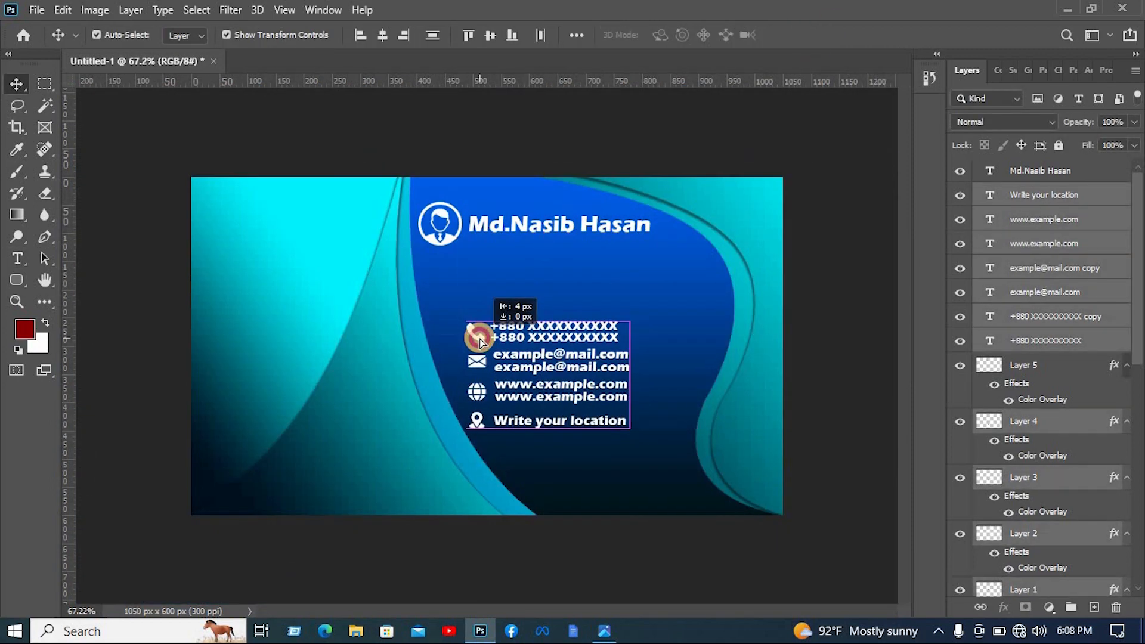
{"action": "left_click", "coordinate": [554, 307]}
{"action": "left_click", "coordinate": [559, 326]}
{"action": "left_click", "coordinate": [557, 326]}
{"action": "left_click", "coordinate": [828, 34]}
Duplicate the phone line into the space above the contact block and change its text to "Graphics designer".
{"action": "left_click", "coordinate": [584, 289]}
{"action": "left_click", "coordinate": [571, 327]}
{"action": "left_click_drag", "start_coordinate": [571, 327], "coordinate": [581, 278], "text": "alt"}
{"action": "double_click", "coordinate": [581, 278]}
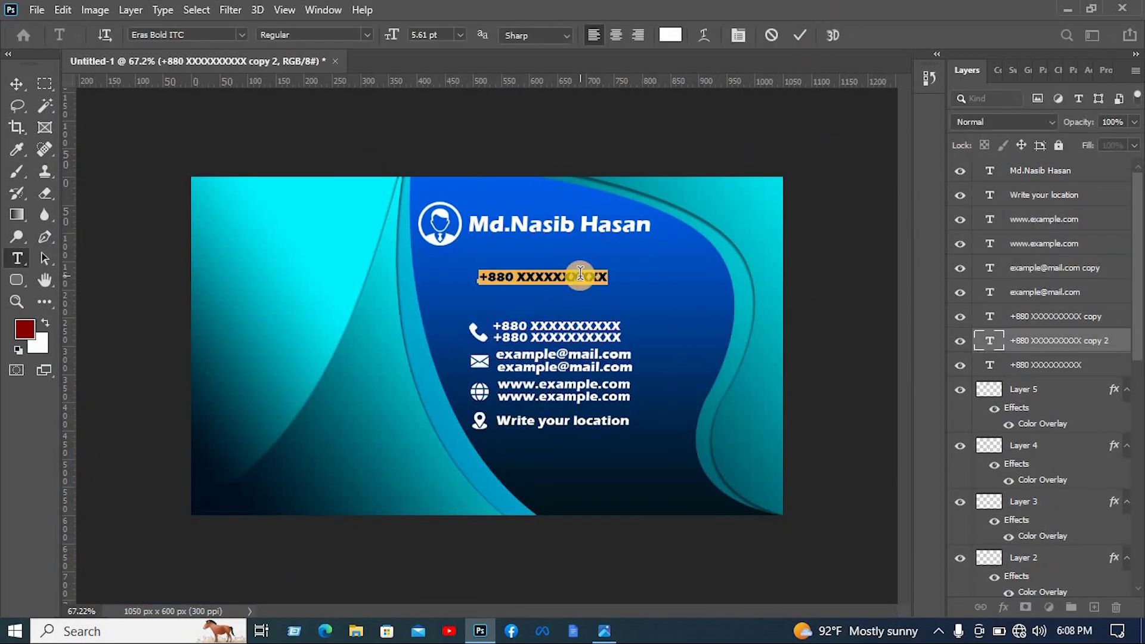
{"action": "type", "text": "gar"}
{"action": "type", "text": "phics desi"}
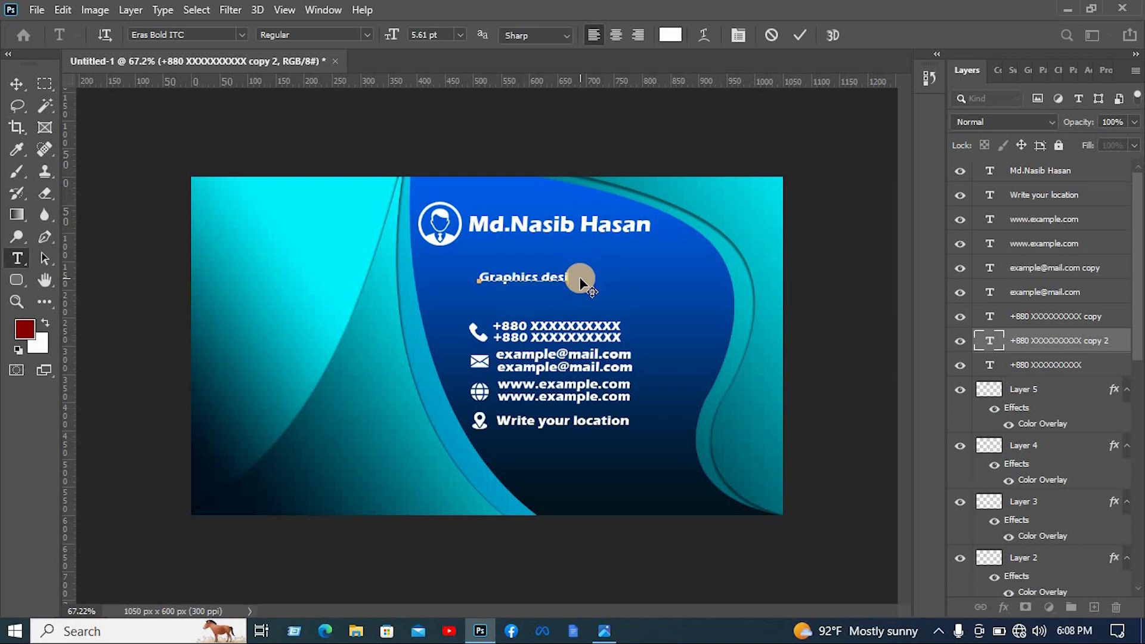
{"action": "type", "text": "gner"}
{"action": "left_click", "coordinate": [802, 36]}
{"action": "left_click", "coordinate": [417, 140]}
Draw a thin rounded rectangle about 201 x 4 px as an underline beneath the name heading and fill it white.
{"action": "left_click", "coordinate": [16, 280]}
{"action": "left_click_drag", "start_coordinate": [468, 235], "coordinate": [580, 236]}
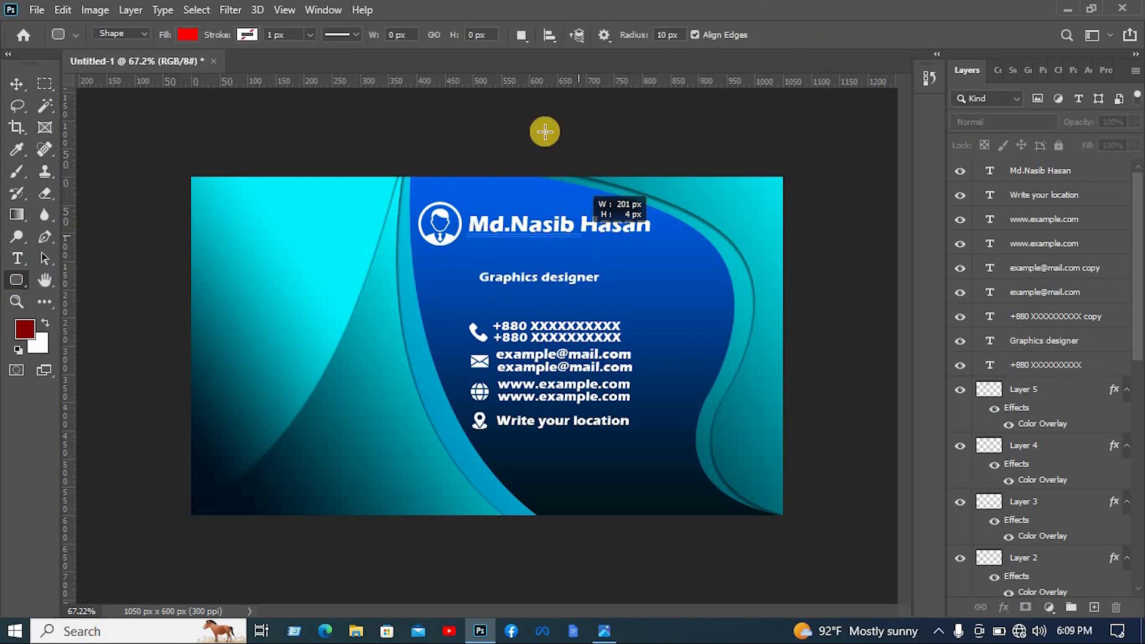
{"action": "left_click", "coordinate": [187, 35]}
{"action": "left_click", "coordinate": [291, 64]}
{"action": "left_click", "coordinate": [649, 206]}
{"action": "left_click", "coordinate": [1020, 199]}
Shrink the "Graphics designer" text to about 4.8 pt and place it just beneath the underline, flush with the start of the name.
{"action": "left_click", "coordinate": [16, 84]}
{"action": "left_click", "coordinate": [557, 276]}
{"action": "left_click_drag", "start_coordinate": [599, 285], "coordinate": [590, 283]}
{"action": "left_click_drag", "start_coordinate": [563, 276], "coordinate": [546, 241]}
{"action": "left_click", "coordinate": [830, 34]}
{"action": "scroll", "coordinate": [563, 241], "scroll_direction": "up", "scroll_amount": 8}
{"action": "left_click_drag", "start_coordinate": [637, 202], "coordinate": [563, 185]}
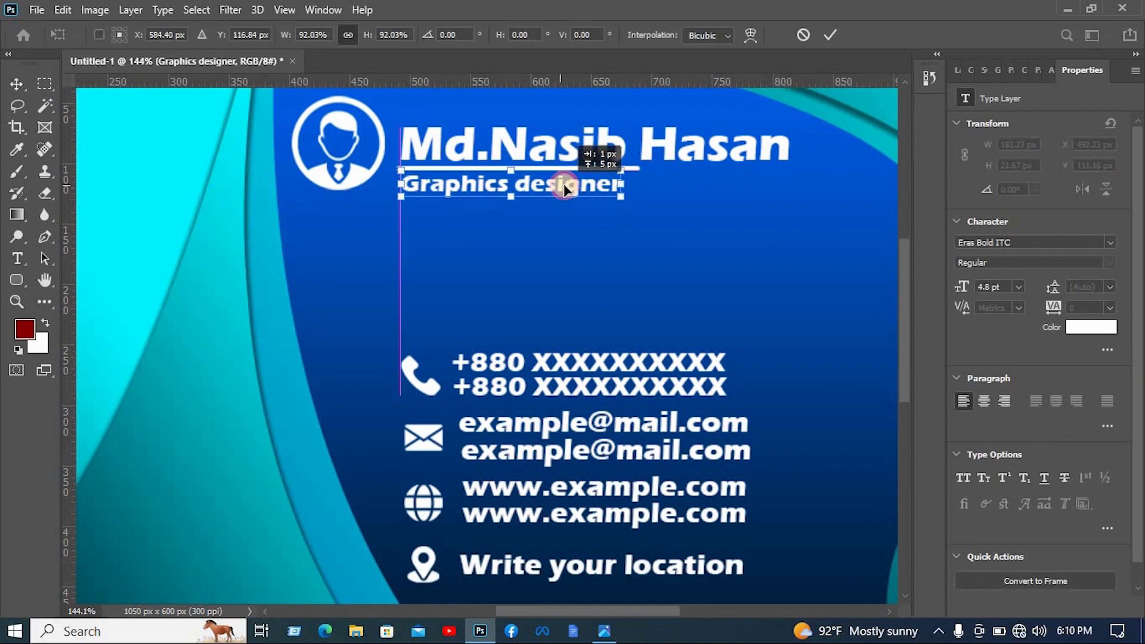
{"action": "left_click", "coordinate": [830, 35]}
Shift the heading group of person icon, name, underline and job title slightly down and to the right.
{"action": "scroll", "coordinate": [840, 310], "scroll_direction": "down", "scroll_amount": 8}
{"action": "left_click", "coordinate": [839, 311]}
{"action": "left_click_drag", "start_coordinate": [656, 271], "coordinate": [457, 243]}
{"action": "left_click", "coordinate": [854, 209]}
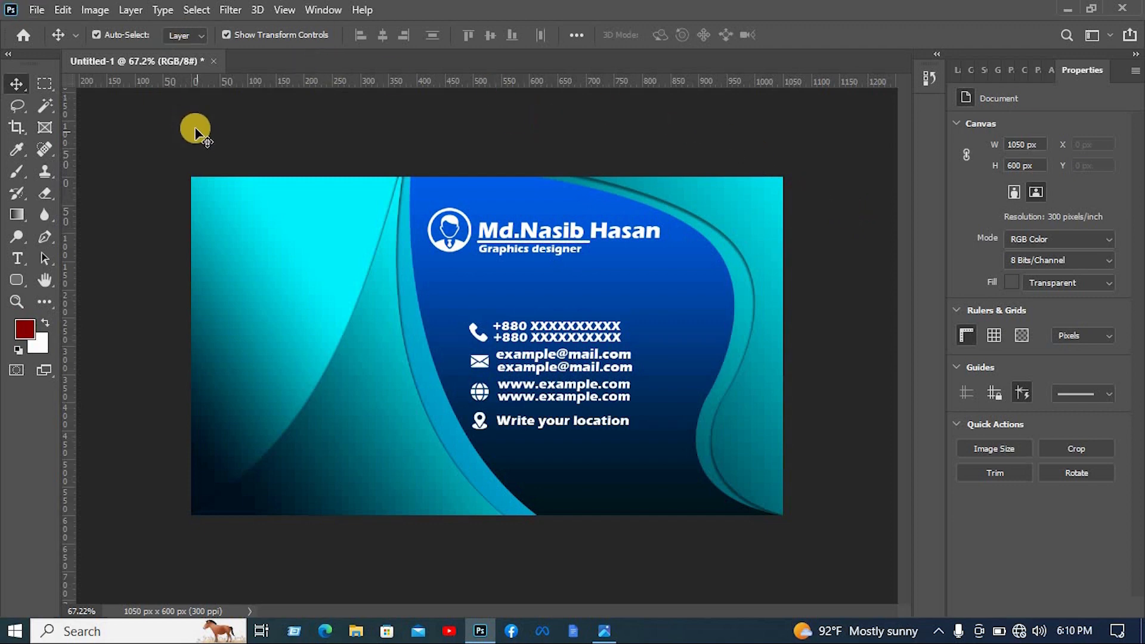
Open the Nasib IT.png logo from the "my video requairments" folder on drive D and bring it into the card document.
{"action": "key", "text": "ctrl+o"}
{"action": "scroll", "coordinate": [72, 275], "scroll_direction": "down", "scroll_amount": 3}
{"action": "left_click", "coordinate": [79, 285]}
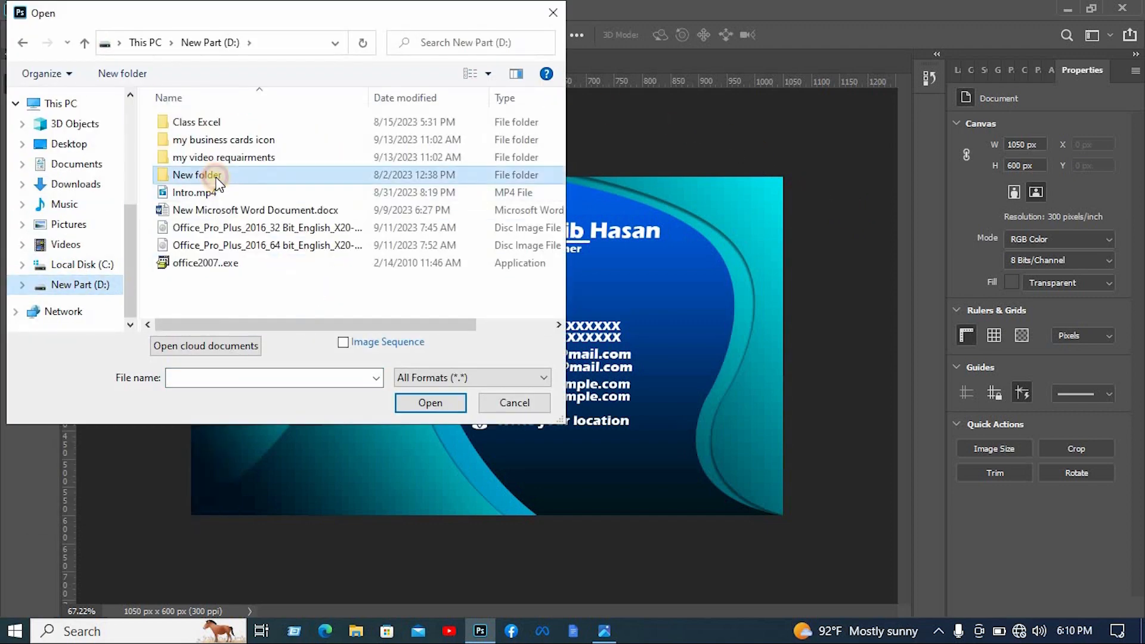
{"action": "double_click", "coordinate": [212, 157]}
{"action": "left_click", "coordinate": [196, 128]}
{"action": "left_click", "coordinate": [441, 406]}
{"action": "left_click_drag", "start_coordinate": [175, 50], "coordinate": [468, 304]}
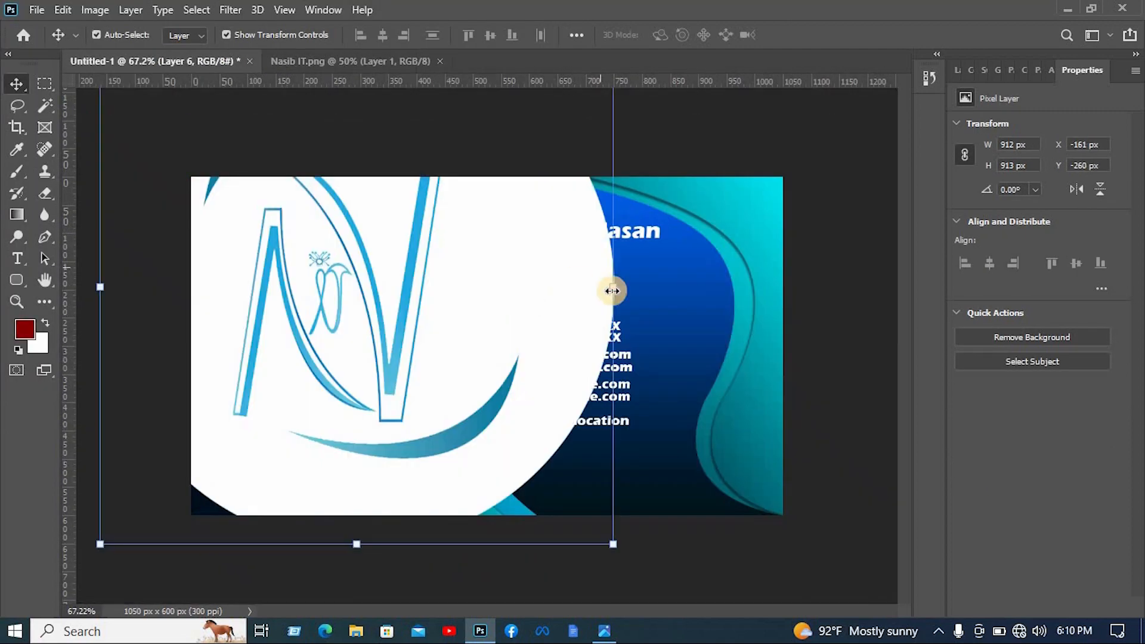
Scale the logo down to about 154 x 154 px and place it mid-height on the card's cyan area.
{"action": "left_click_drag", "start_coordinate": [612, 286], "coordinate": [250, 287]}
{"action": "left_click_drag", "start_coordinate": [239, 309], "coordinate": [415, 354]}
{"action": "left_click_drag", "start_coordinate": [427, 332], "coordinate": [318, 338]}
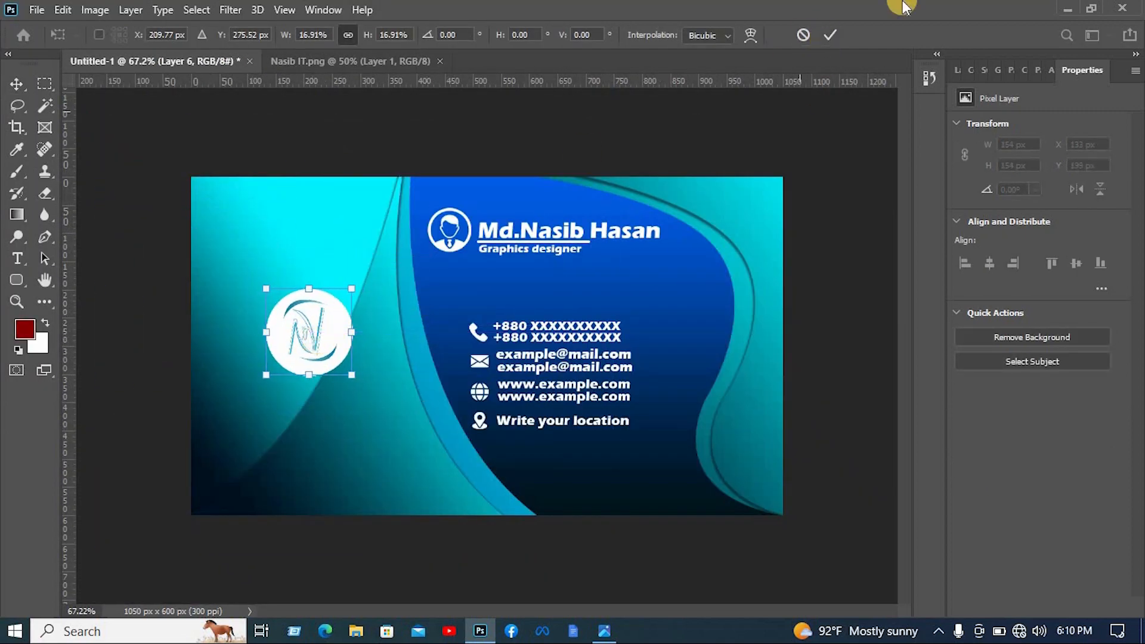
{"action": "left_click", "coordinate": [830, 35]}
Add the text "Nasib IT" beneath the logo using a copy of the name heading, enlarged to about 11.48 pt.
{"action": "left_click", "coordinate": [690, 240]}
{"action": "left_click", "coordinate": [642, 235]}
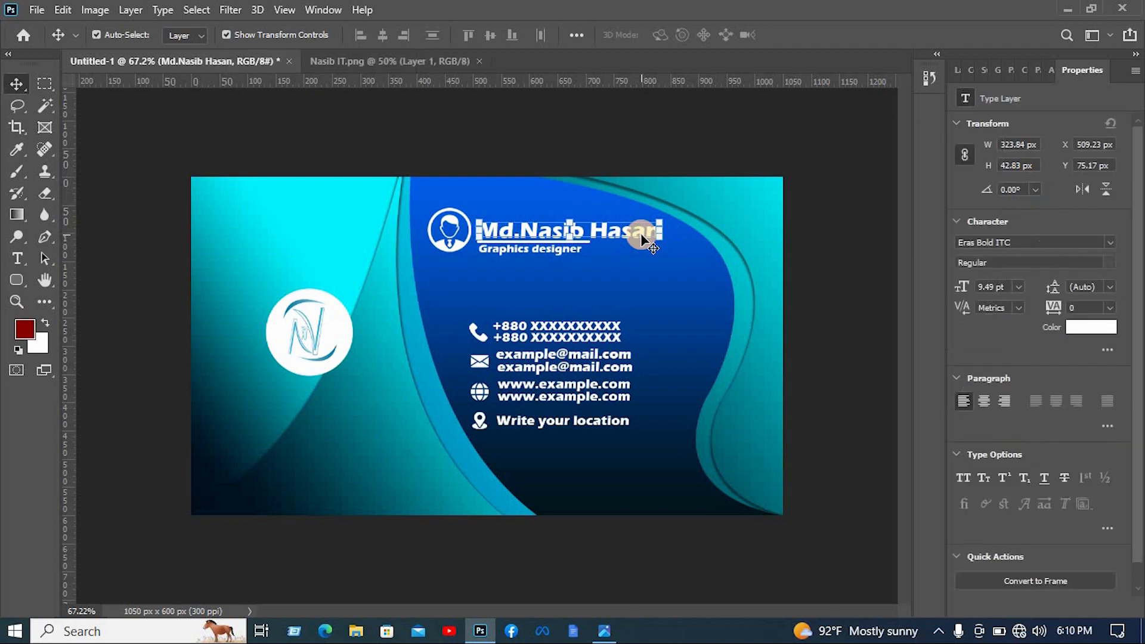
{"action": "left_click_drag", "start_coordinate": [642, 237], "coordinate": [393, 407]}
{"action": "double_click", "coordinate": [394, 407]}
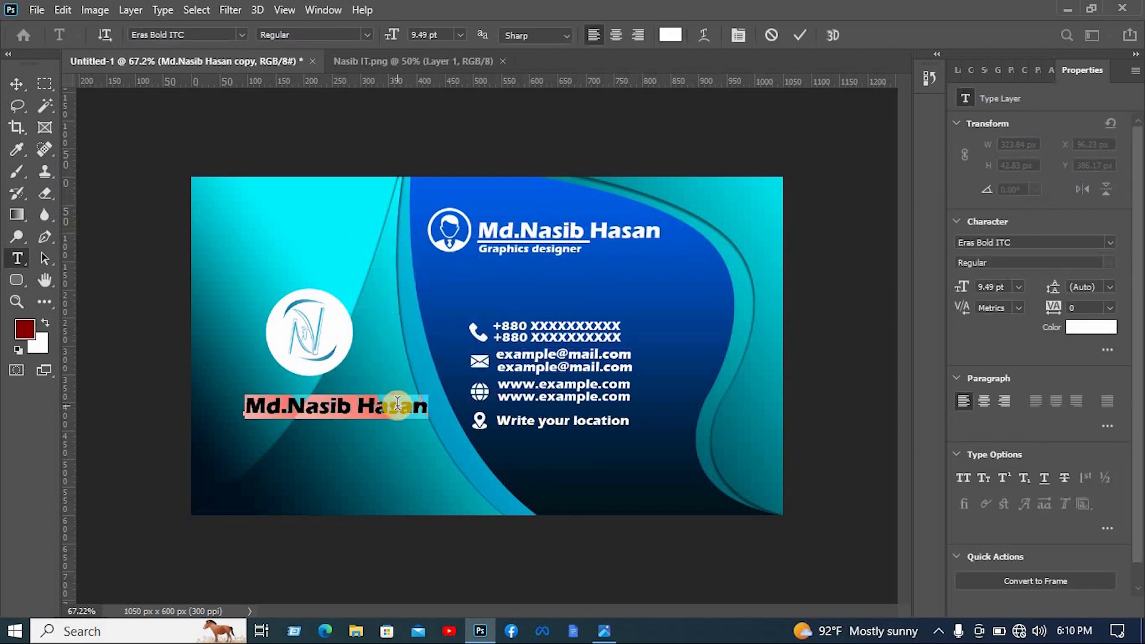
{"action": "type", "text": "Nas"}
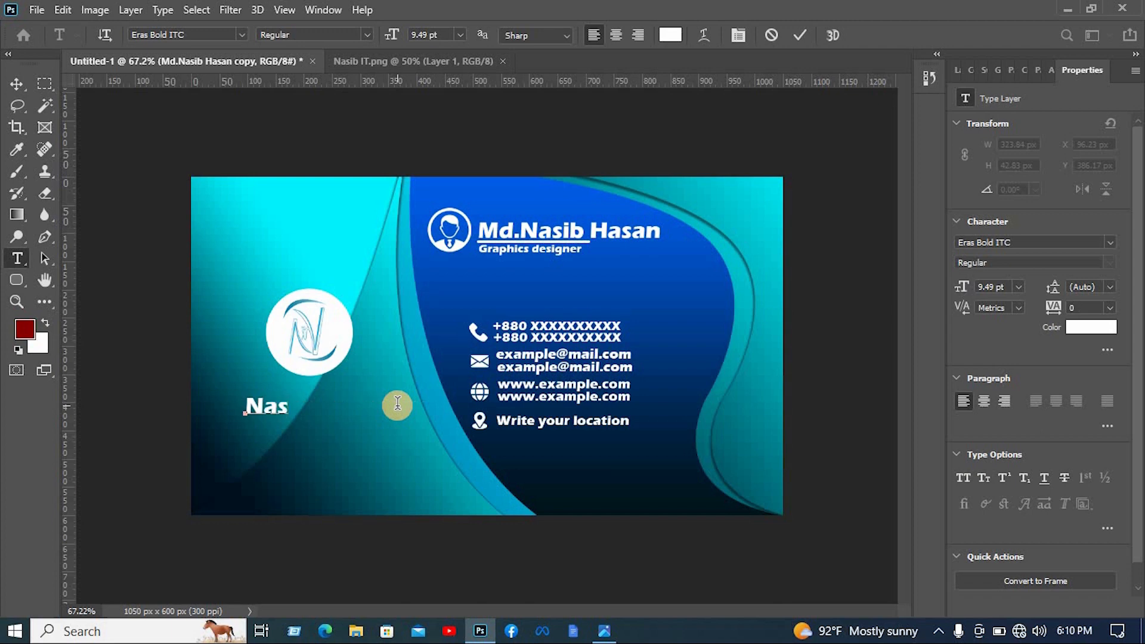
{"action": "type", "text": "ib IT"}
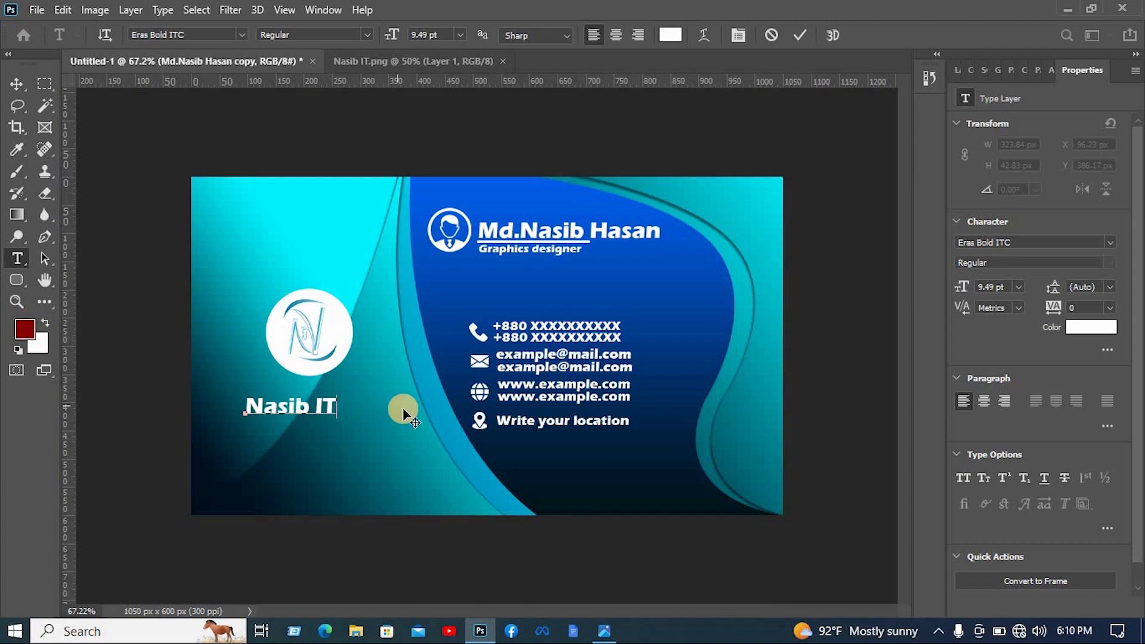
{"action": "left_click", "coordinate": [16, 84]}
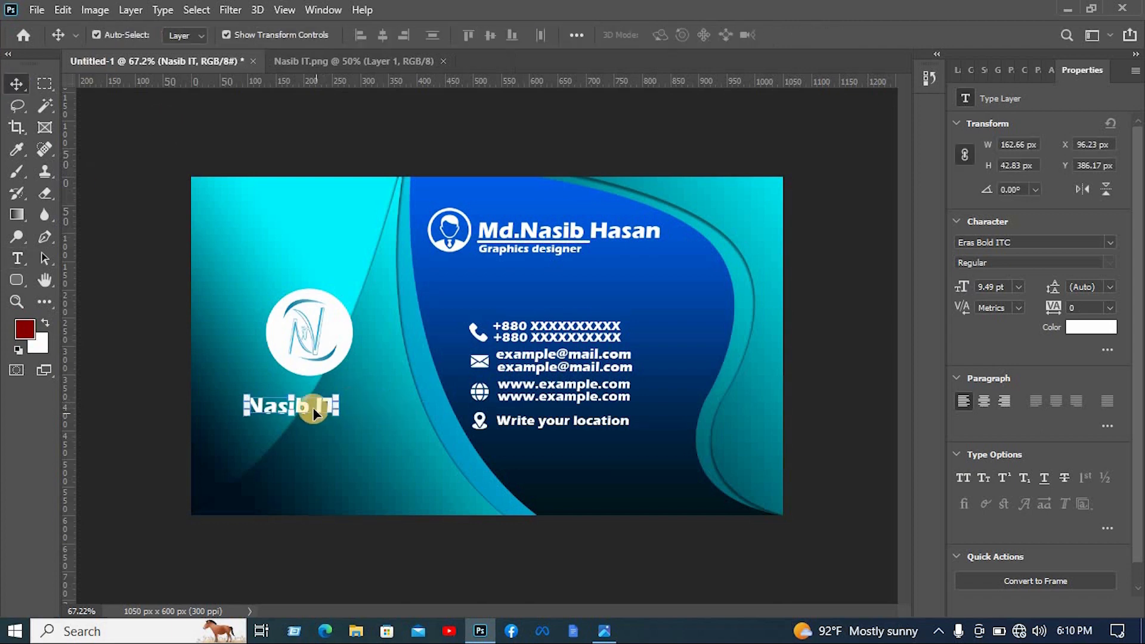
{"action": "left_click_drag", "start_coordinate": [319, 410], "coordinate": [348, 391]}
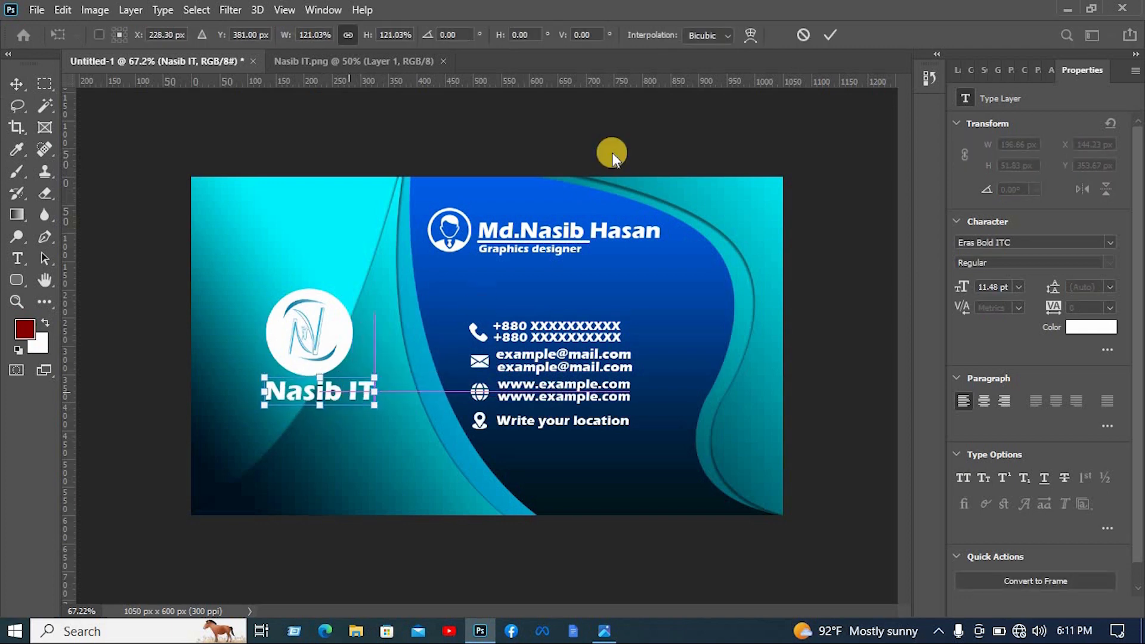
{"action": "left_click", "coordinate": [832, 113]}
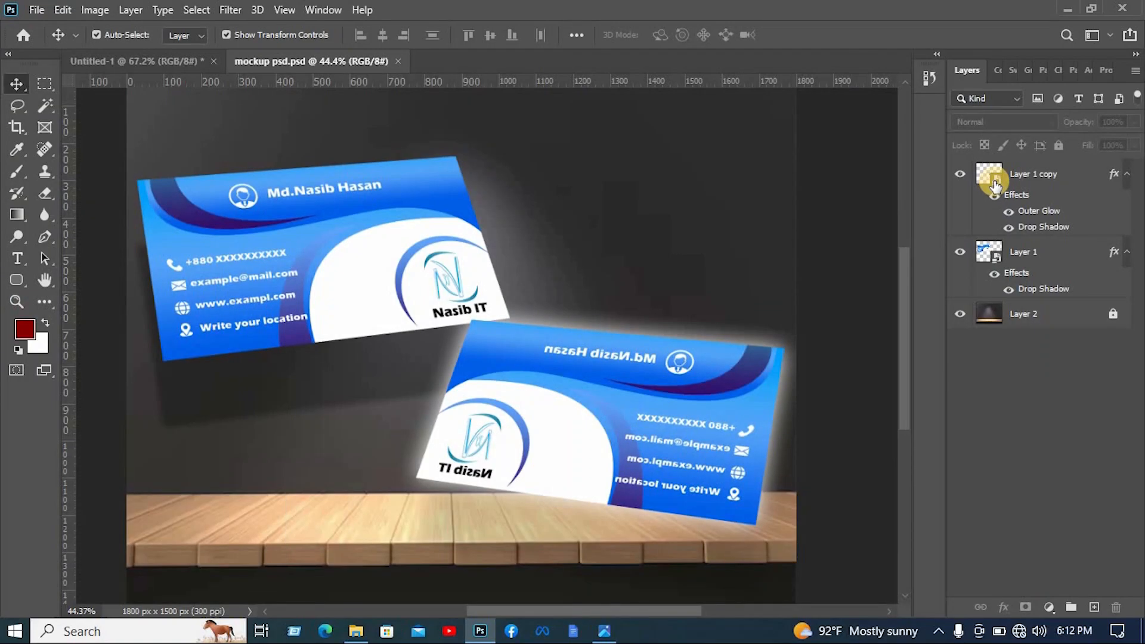
Open the contents of the mockup's Layer 1 copy smart object and delete the old card design layers.
{"action": "double_click", "coordinate": [994, 185]}
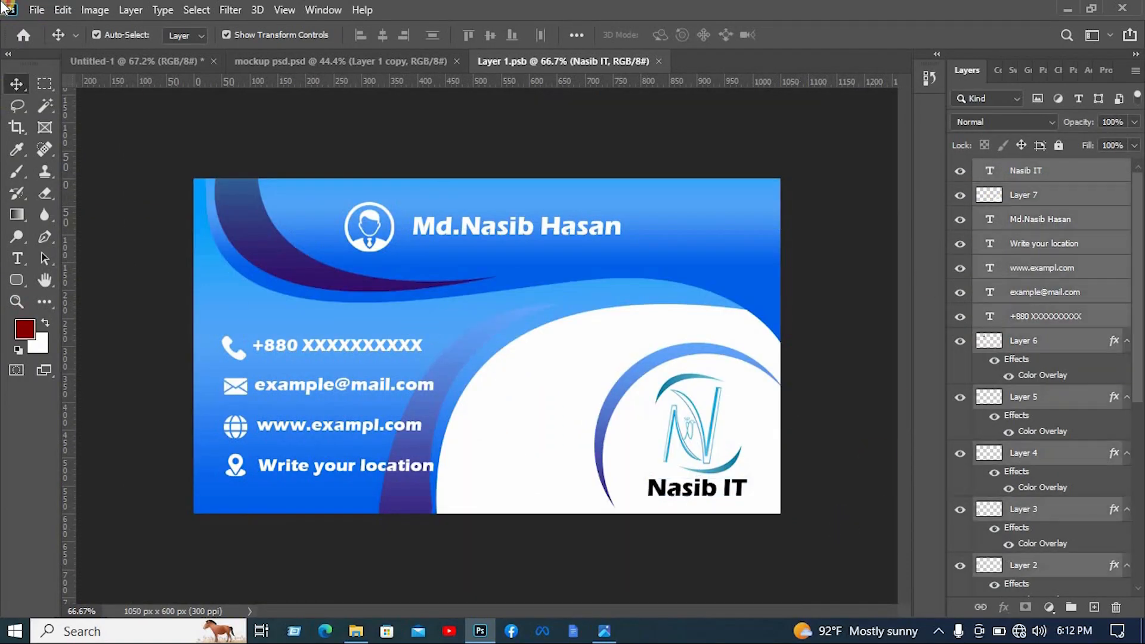
{"action": "key", "text": "Delete"}
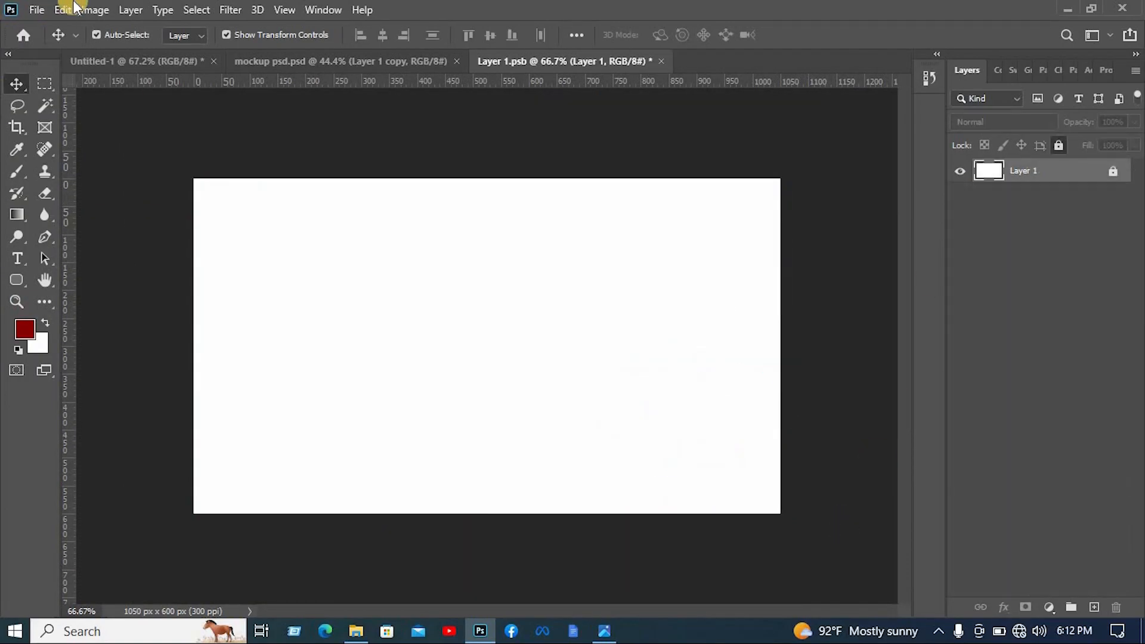
Unlock all the locked shape layers and the background Layer 0 in the Untitled-1 card document.
{"action": "left_click", "coordinate": [174, 60]}
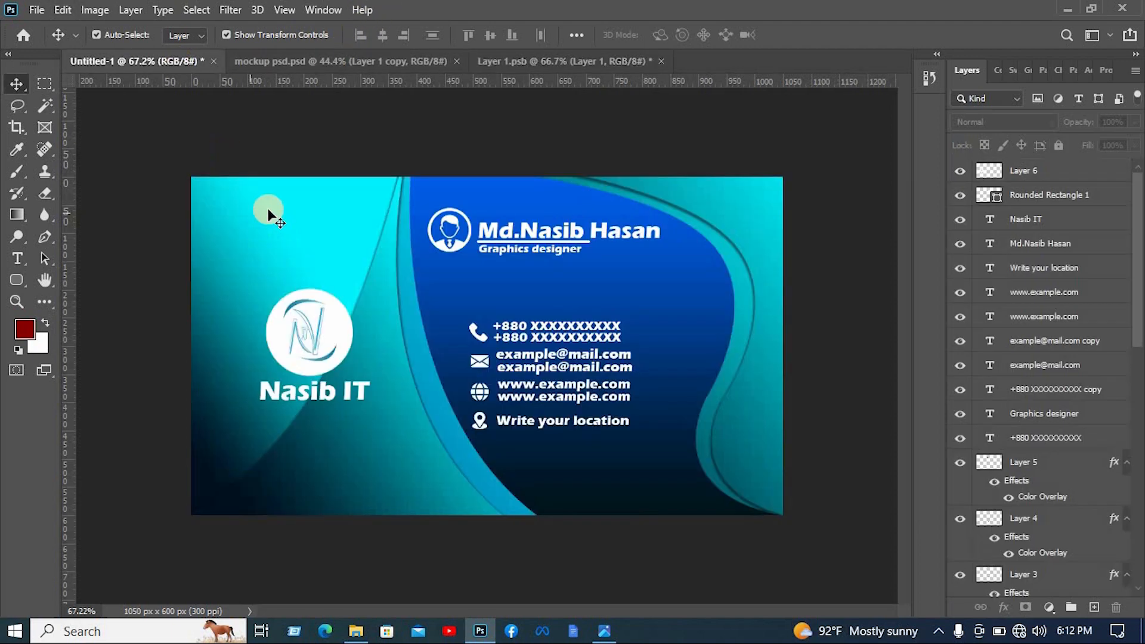
{"action": "scroll", "coordinate": [1125, 386], "scroll_direction": "down", "scroll_amount": 10}
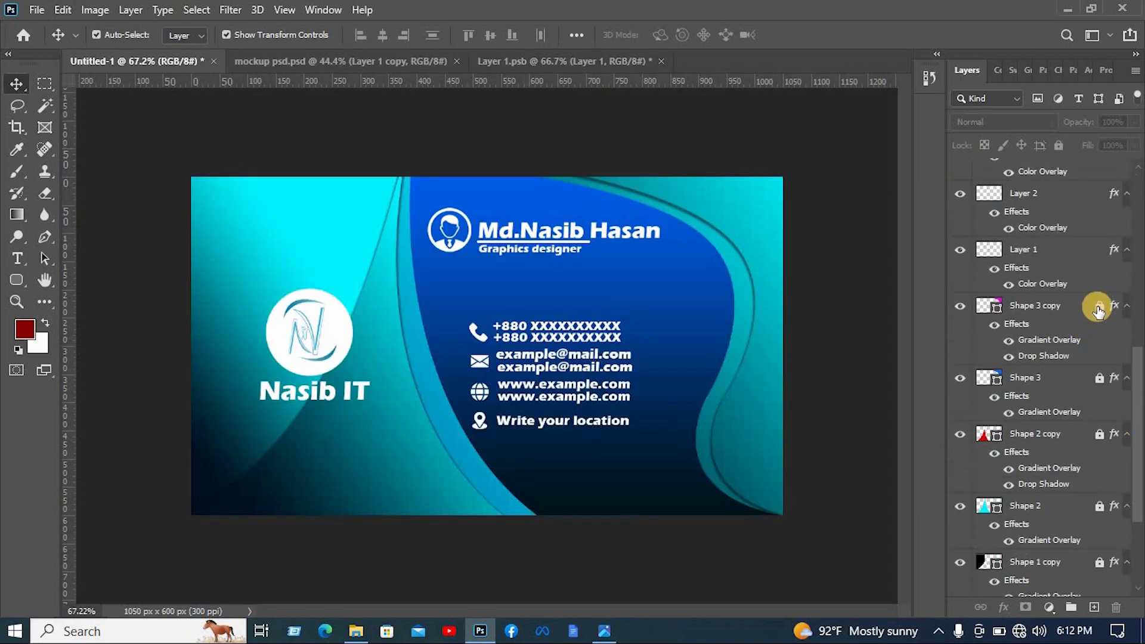
{"action": "left_click", "coordinate": [1099, 506]}
{"action": "left_click", "coordinate": [1100, 562]}
{"action": "scroll", "coordinate": [1100, 555], "scroll_direction": "down", "scroll_amount": 2}
{"action": "left_click", "coordinate": [1100, 538]}
{"action": "scroll", "coordinate": [1100, 544], "scroll_direction": "down", "scroll_amount": 2}
{"action": "left_click", "coordinate": [1099, 551]}
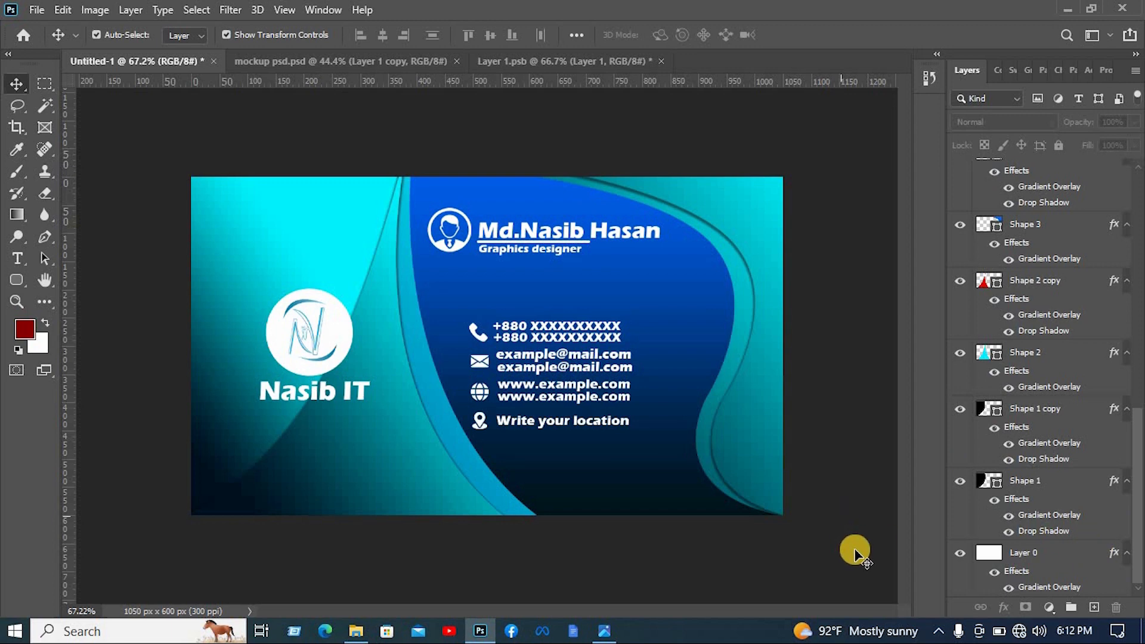
Copy the whole card artwork into the emptied Layer 1.psb, aligned to its canvas, and save and close that file.
{"action": "left_click_drag", "start_coordinate": [854, 550], "coordinate": [71, 74]}
{"action": "left_click_drag", "start_coordinate": [262, 182], "coordinate": [608, 370]}
{"action": "left_click", "coordinate": [621, 132]}
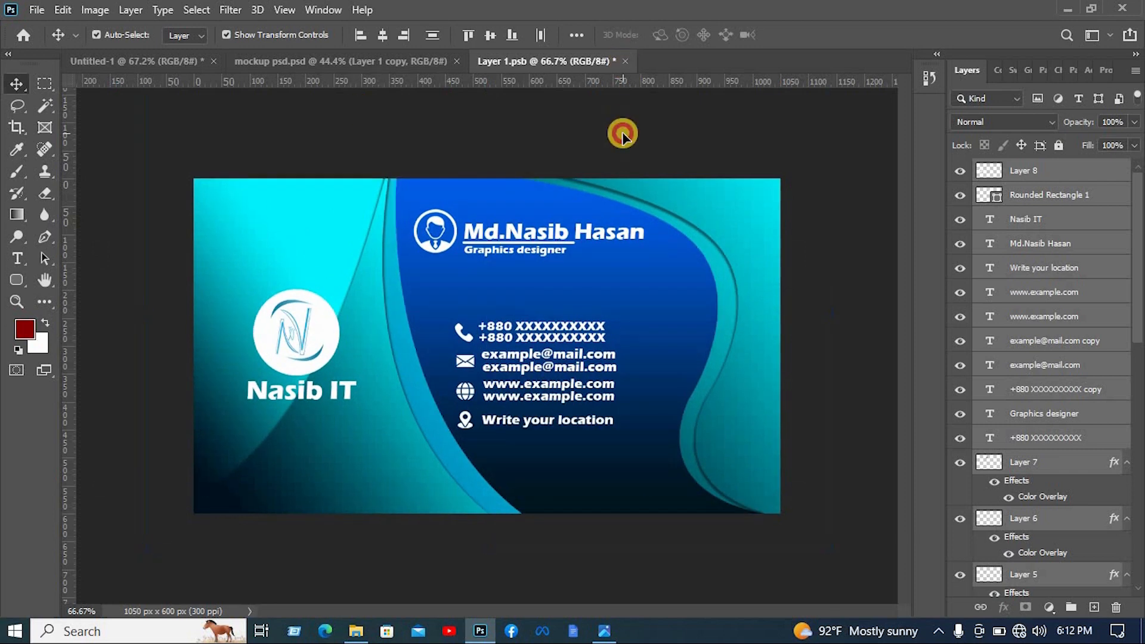
{"action": "key", "text": "ctrl+s"}
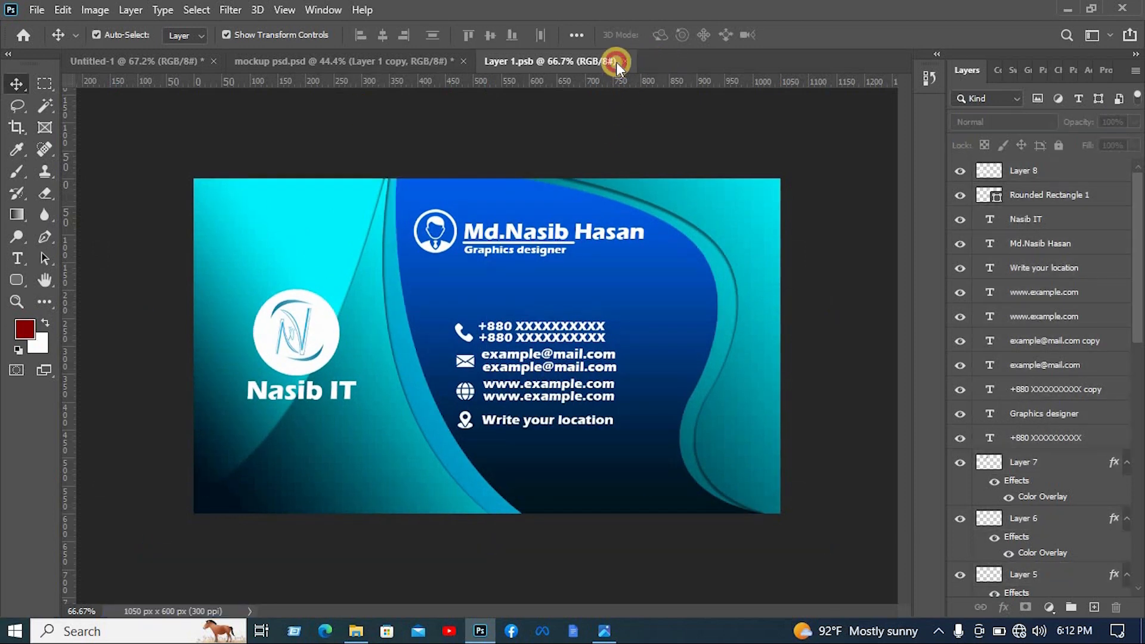
{"action": "key", "text": "ctrl+w"}
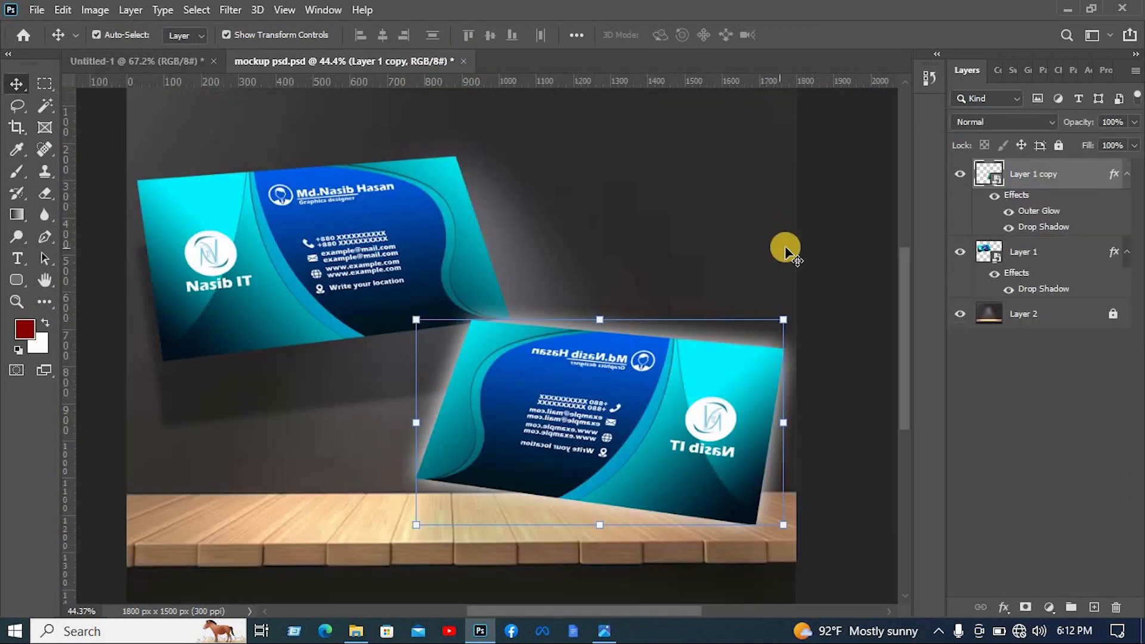